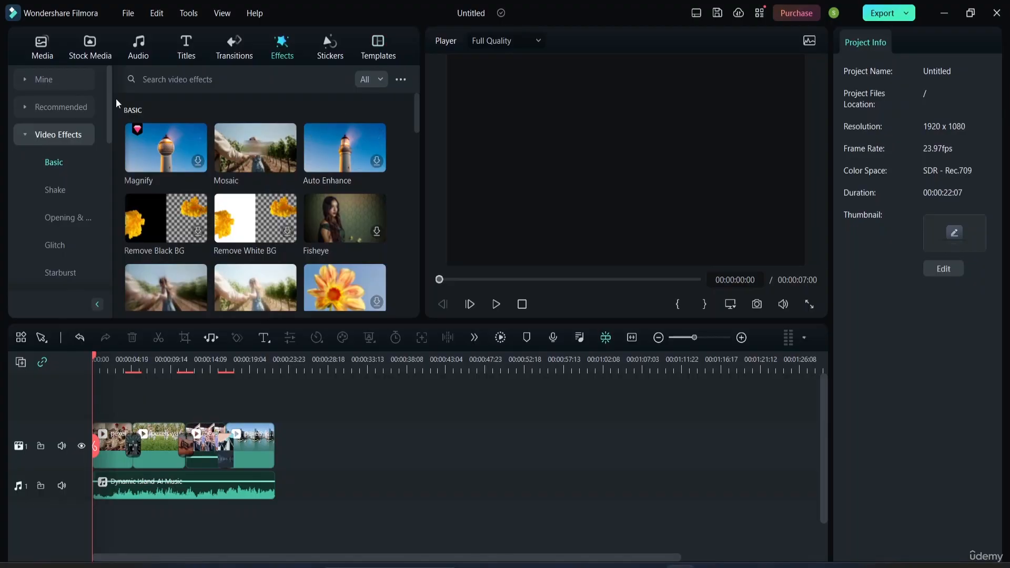
Preview the favorite movie countdown effect and the downloaded RGB Stroke, Glow, Blur, TVwall and Strong Glitch effects
click(57, 83)
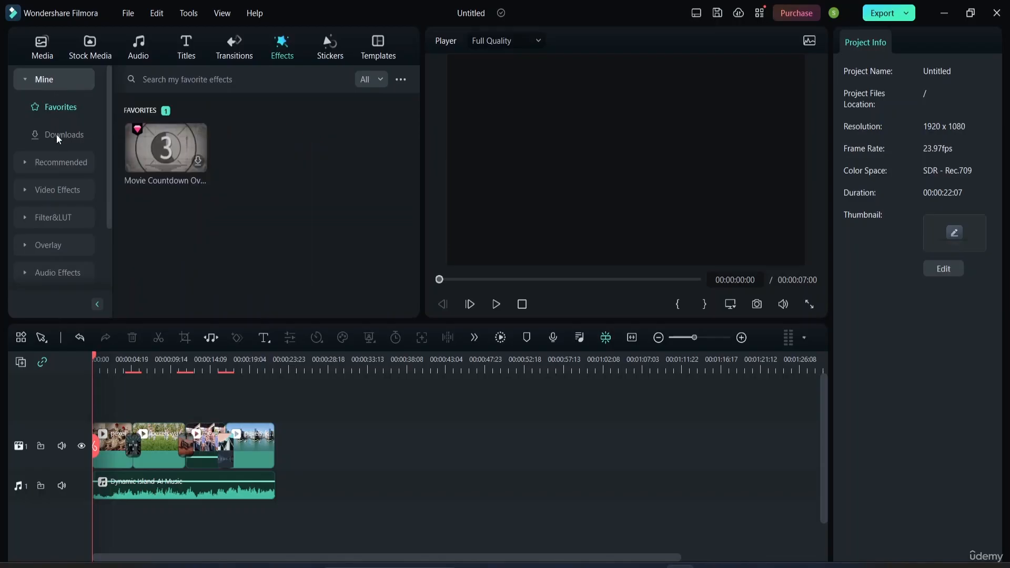
click(198, 161)
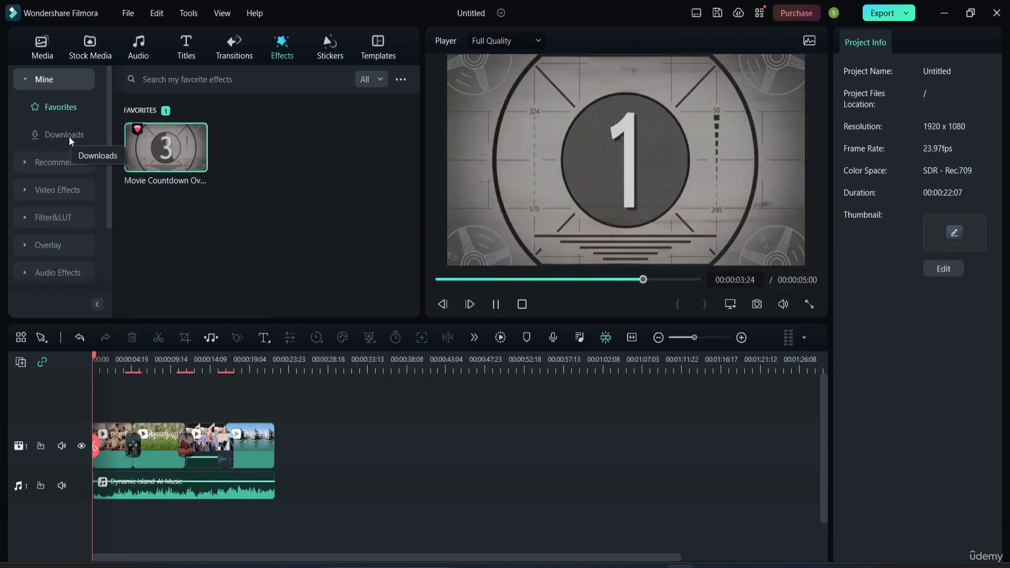
click(69, 136)
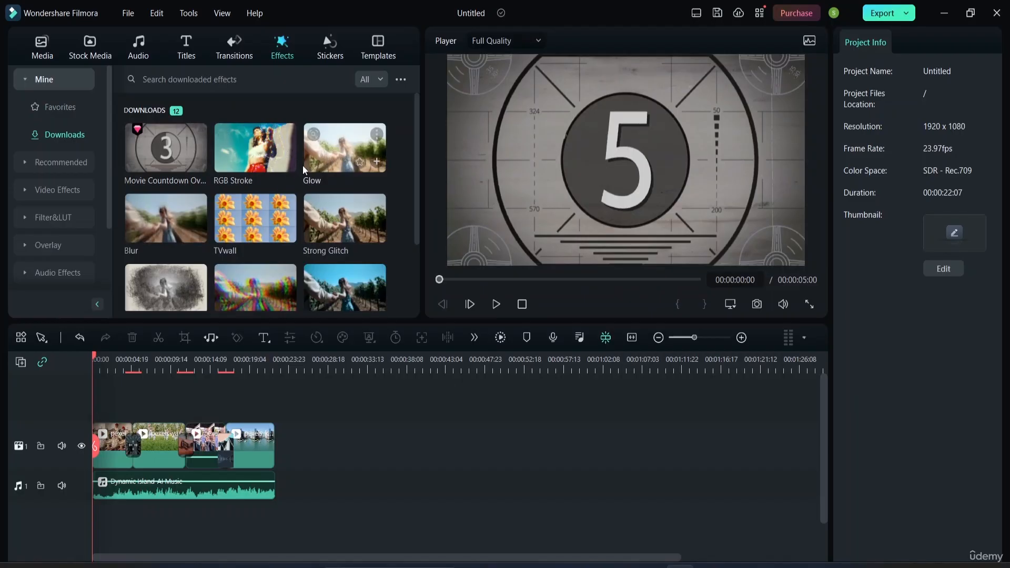
scroll(285, 185, down, 2)
scroll(225, 184, up, 2)
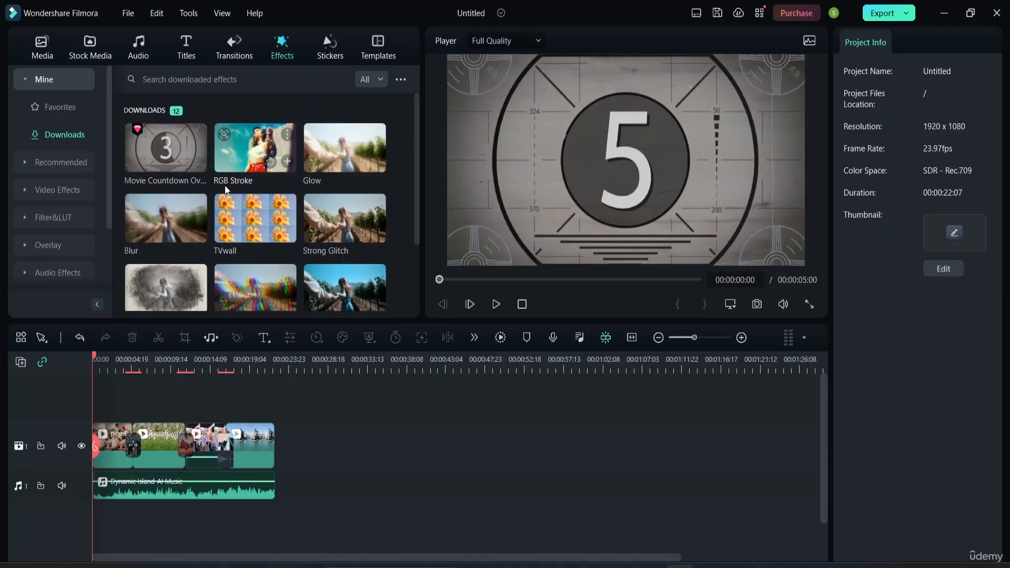
click(239, 153)
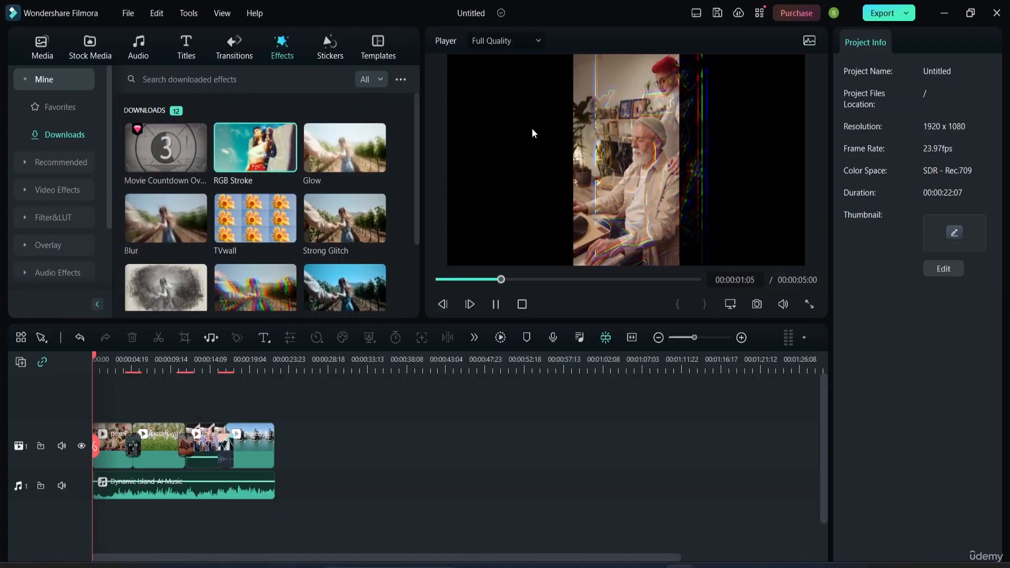
click(349, 143)
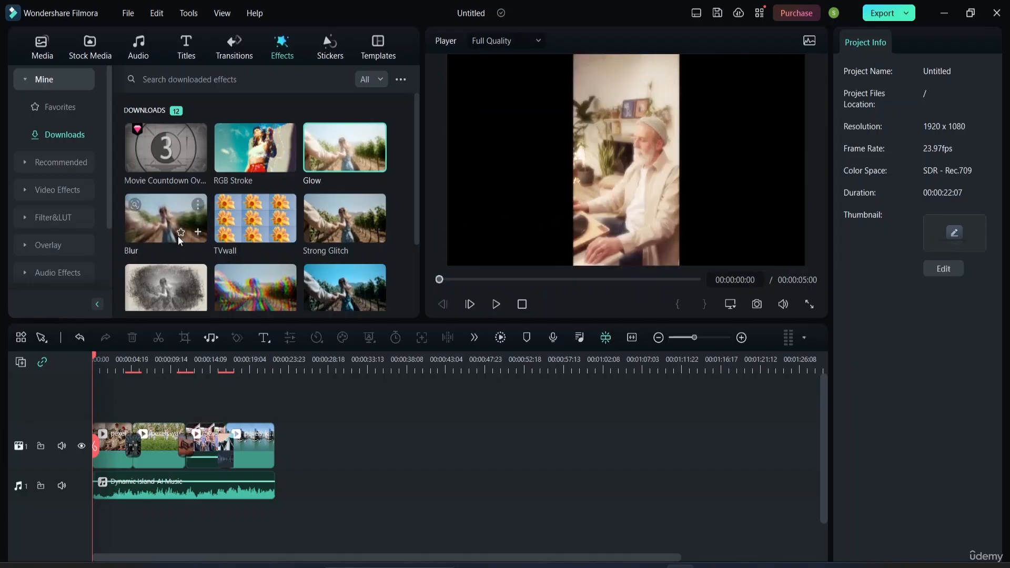
click(168, 223)
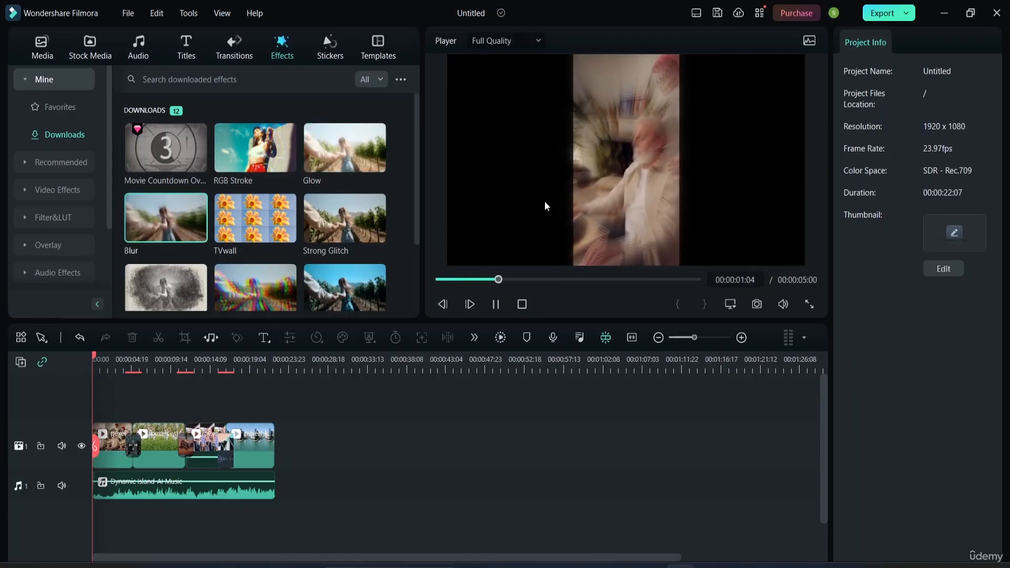
click(268, 223)
click(344, 218)
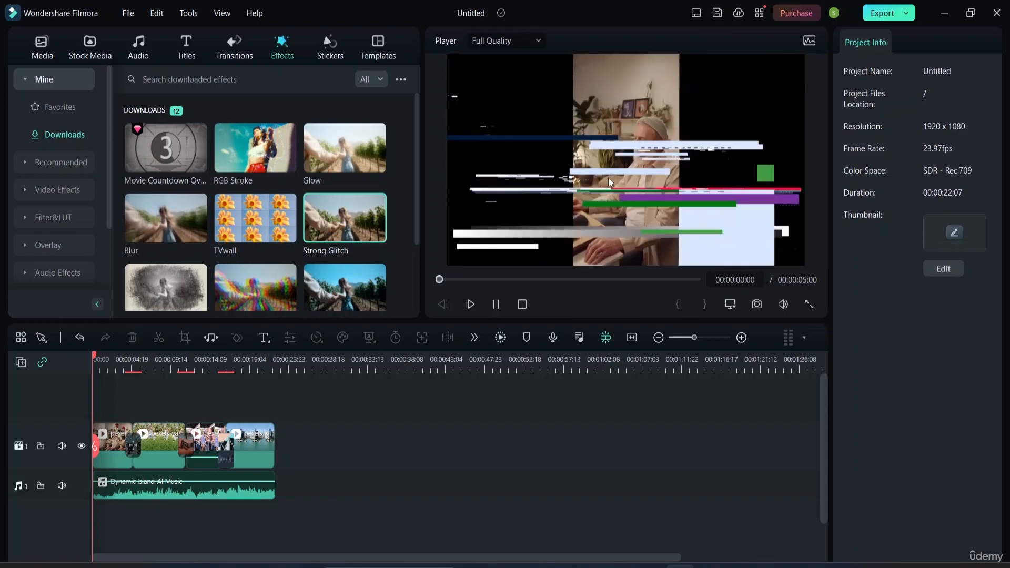
click(513, 231)
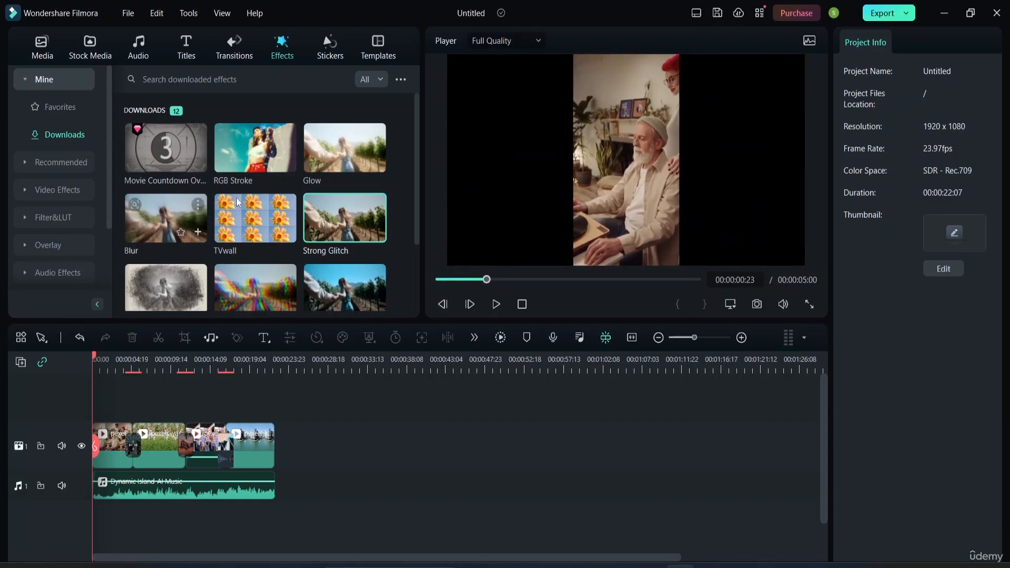
scroll(236, 198, down, 2)
Download the Iridescent Circle 1 and Glitch Stripe 2 effects from the trending recommended effects
click(59, 165)
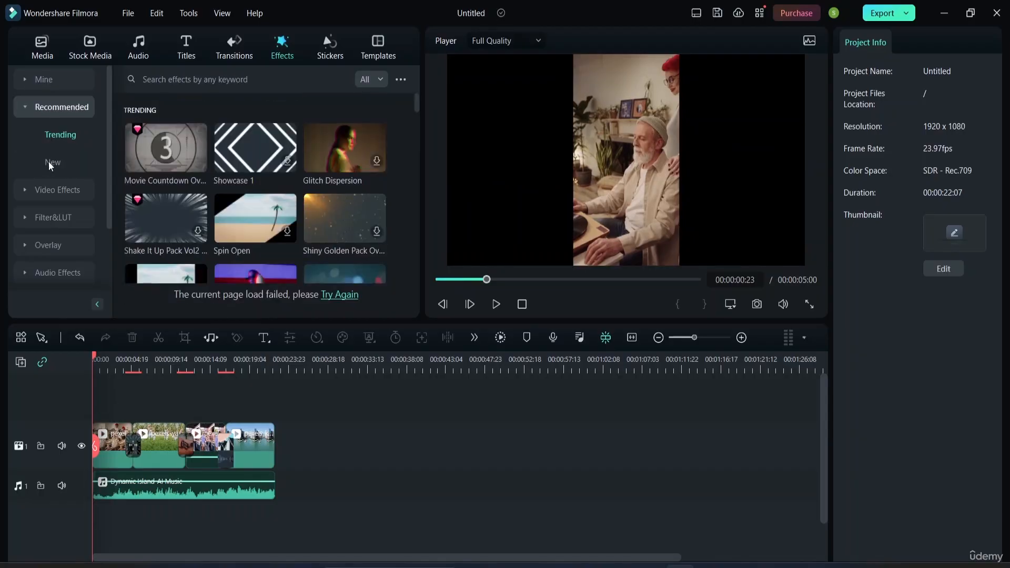
scroll(219, 180, down, 3)
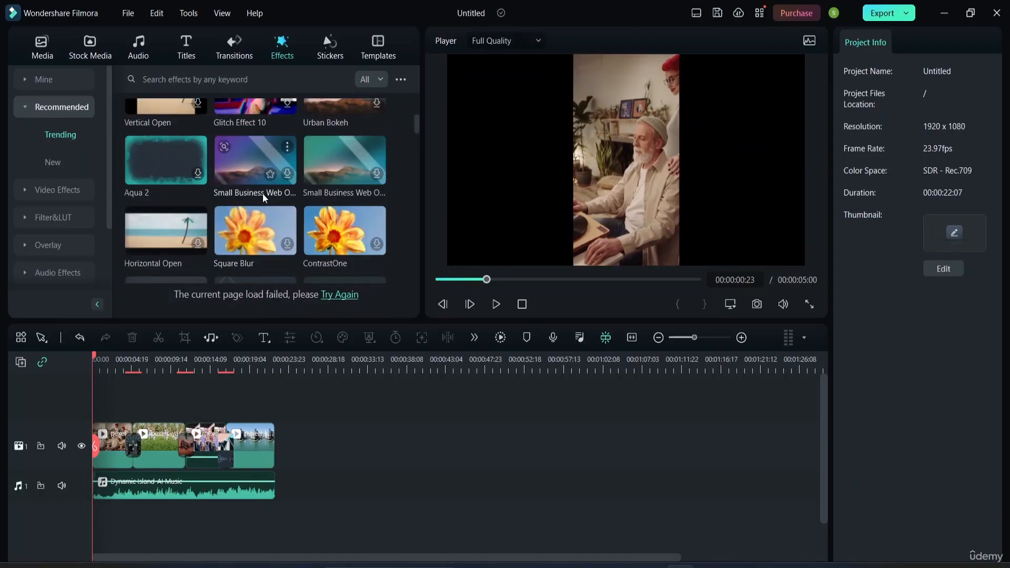
scroll(270, 178, up, 3)
scroll(270, 184, down, 2)
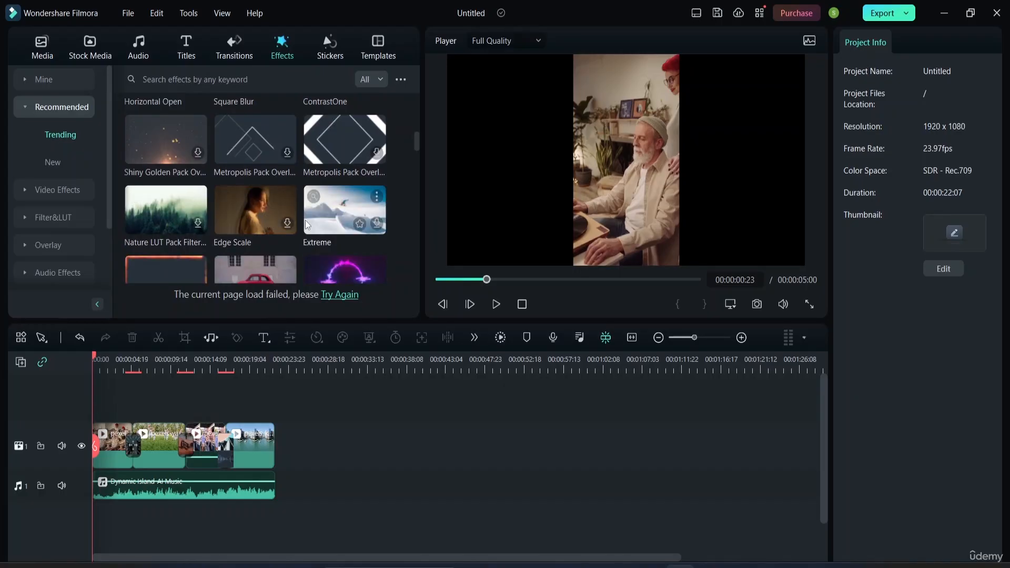
scroll(306, 220, down, 2)
click(377, 199)
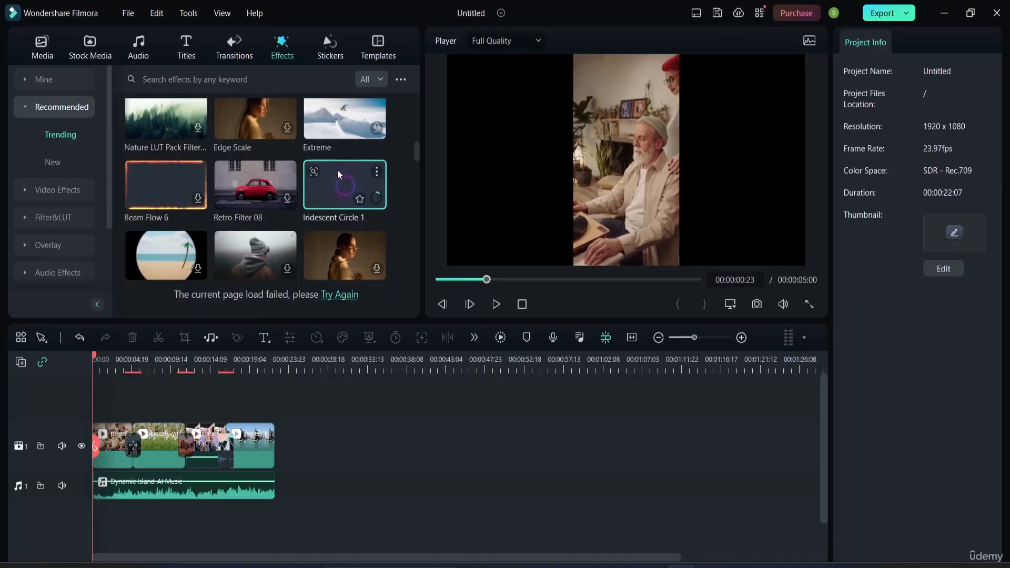
scroll(250, 240, down, 2)
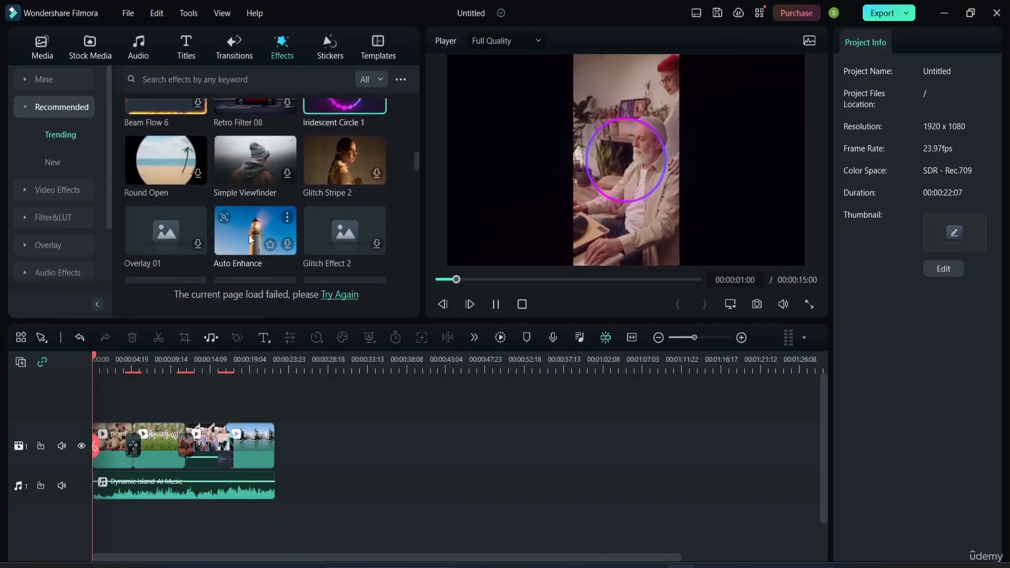
click(377, 176)
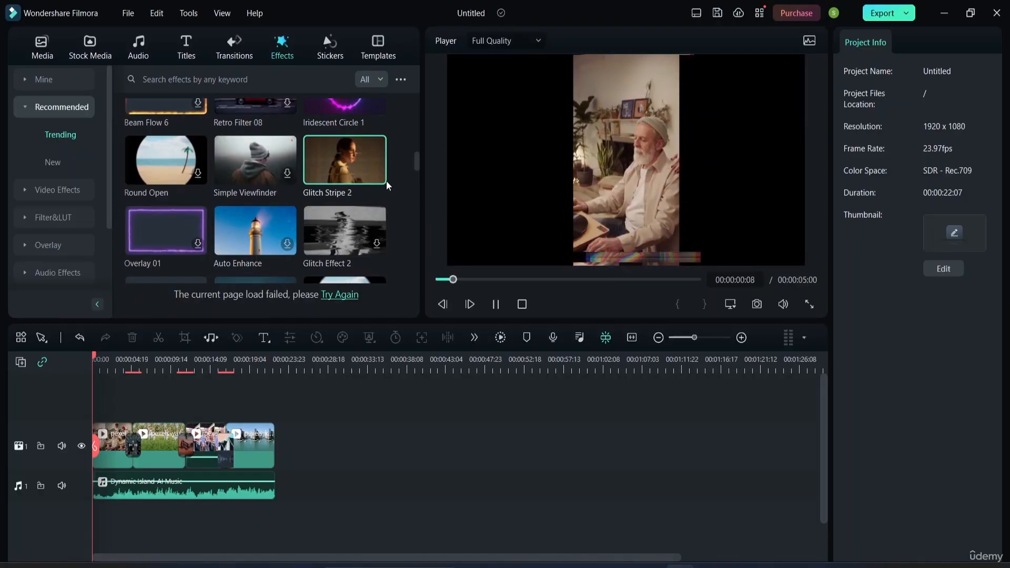
Preview the Iridescent Circle 1 effect and place it above the first clip at the start of the timeline
scroll(368, 172, up, 1)
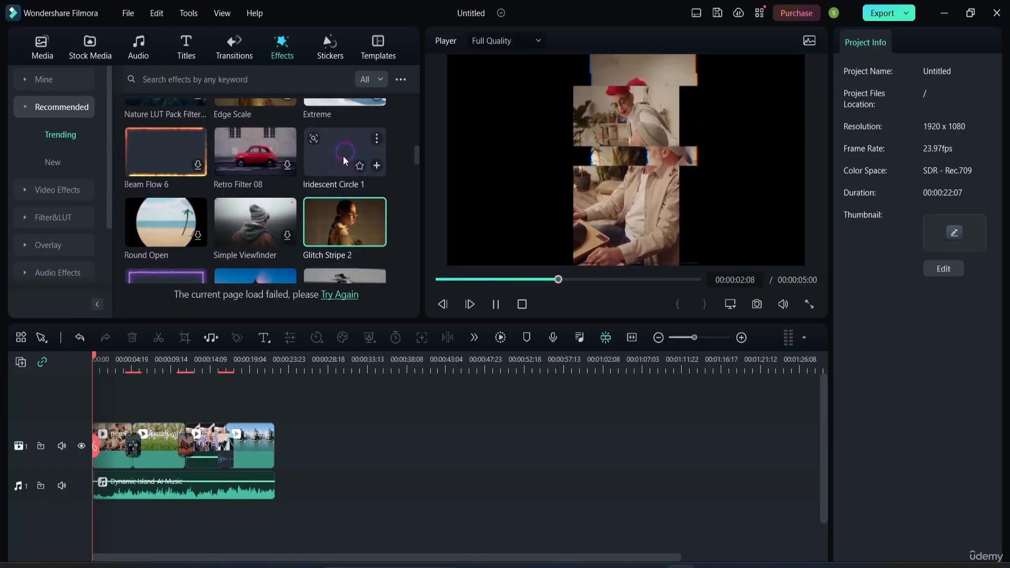
click(343, 156)
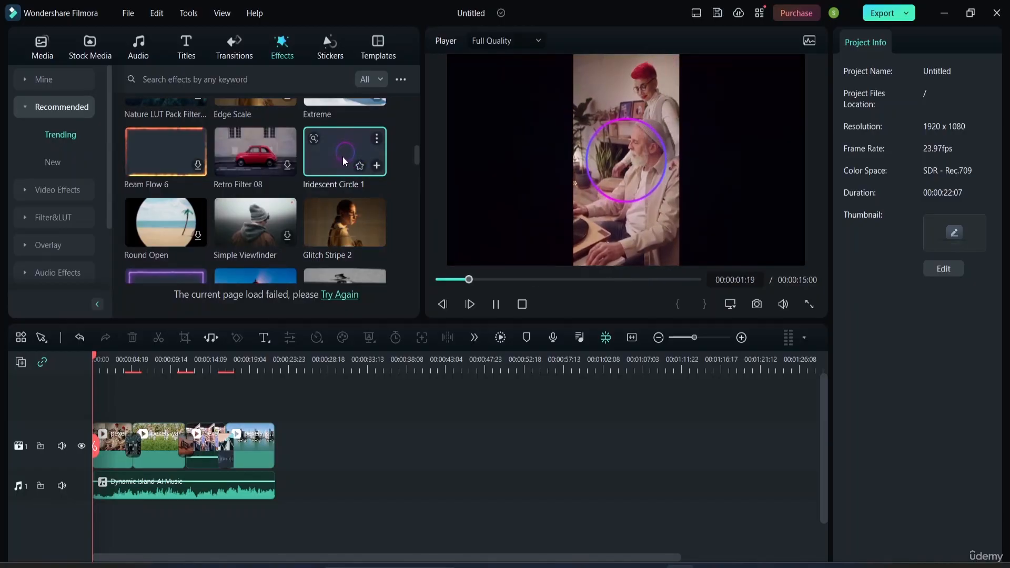
drag(342, 156, 93, 409)
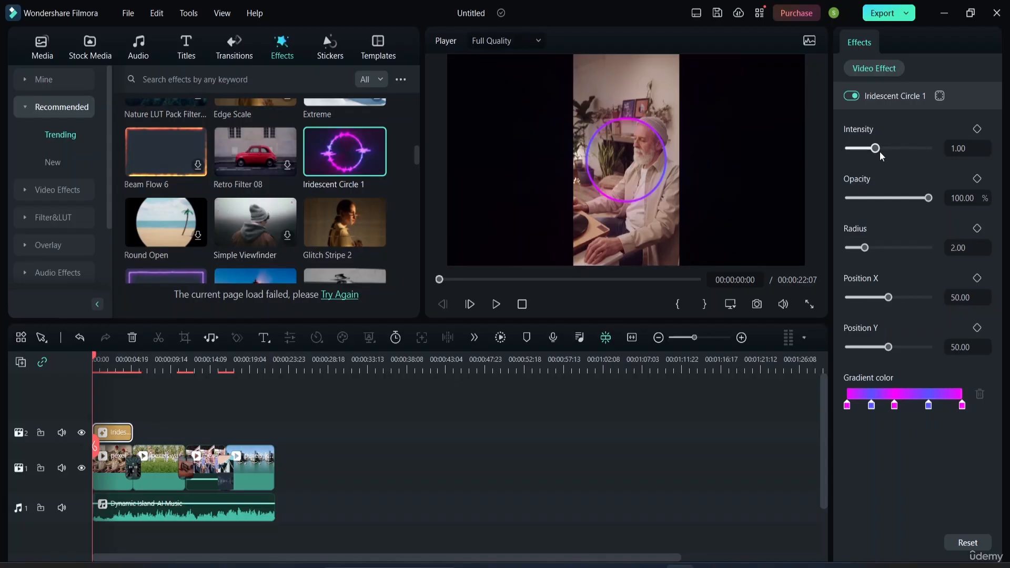
Set the Iridescent Circle 1 effect's intensity to 1.44 and its opacity to 44.63%
mouse_move(876, 149)
mouse_down()
mouse_move(896, 151)
mouse_move(888, 150)
mouse_up()
drag(930, 198, 885, 198)
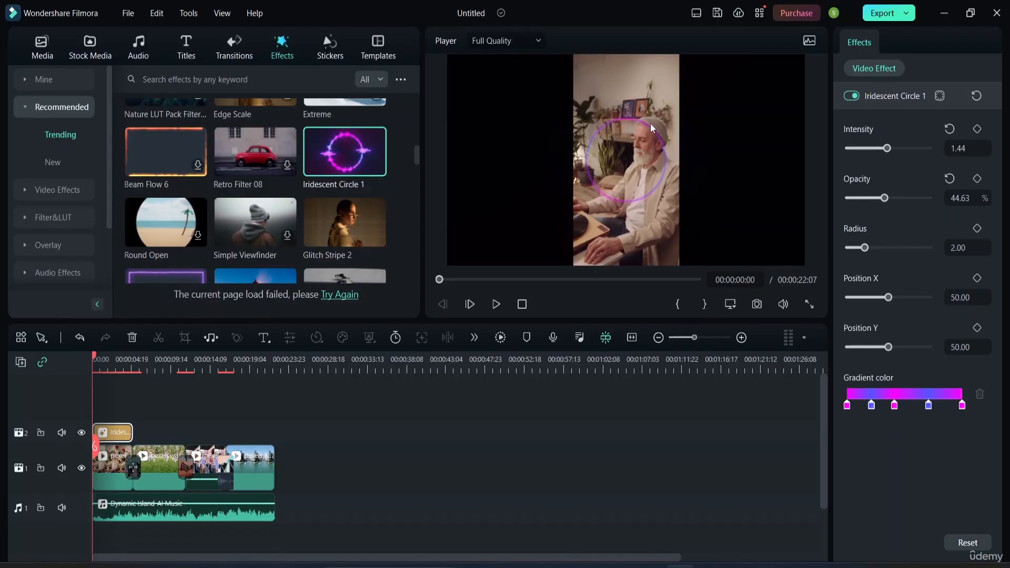
Try to move the iridescent circle directly in the player preview
click(651, 123)
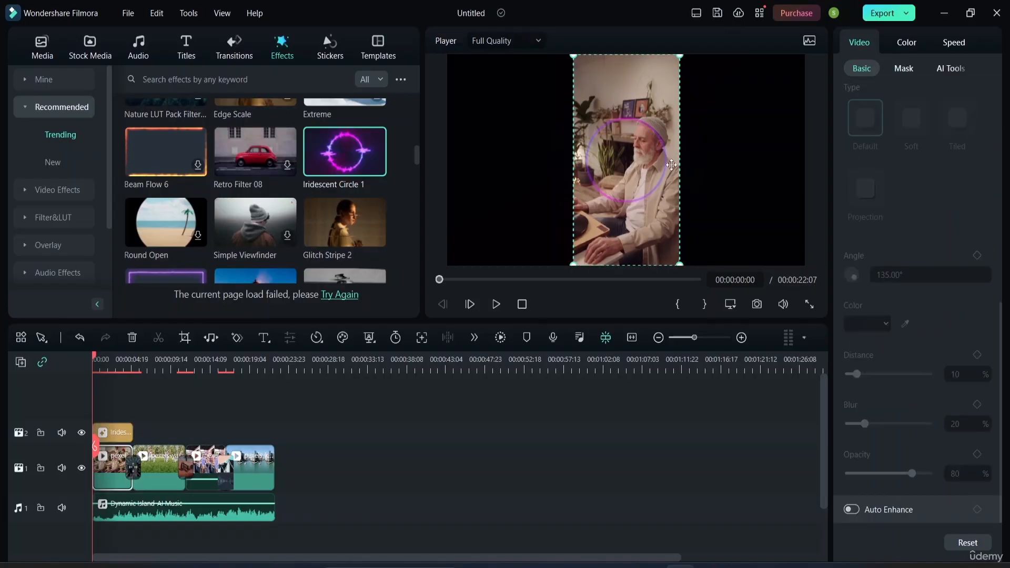
click(119, 436)
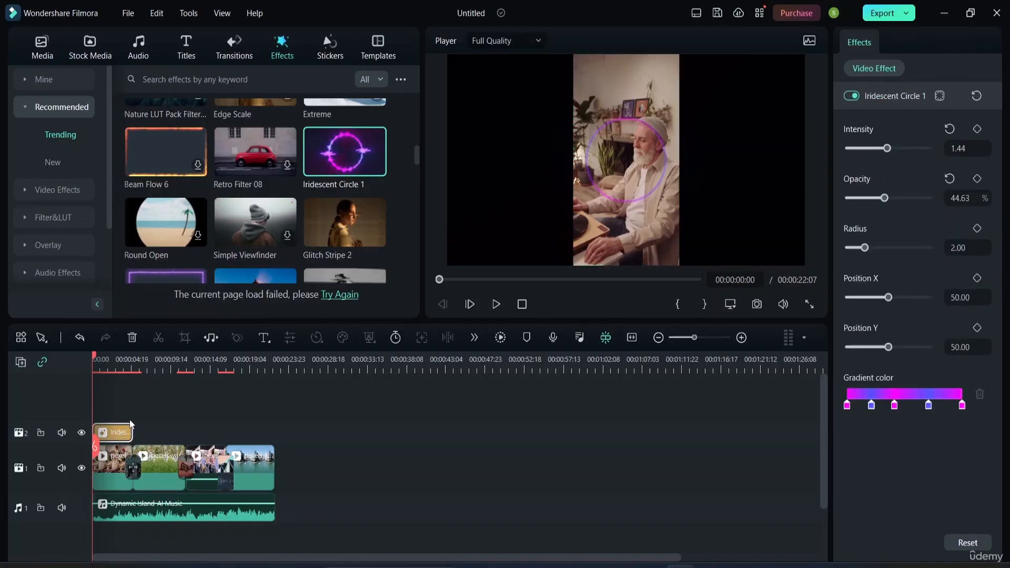
mouse_move(655, 192)
mouse_down()
mouse_move(690, 192)
mouse_move(654, 192)
mouse_up()
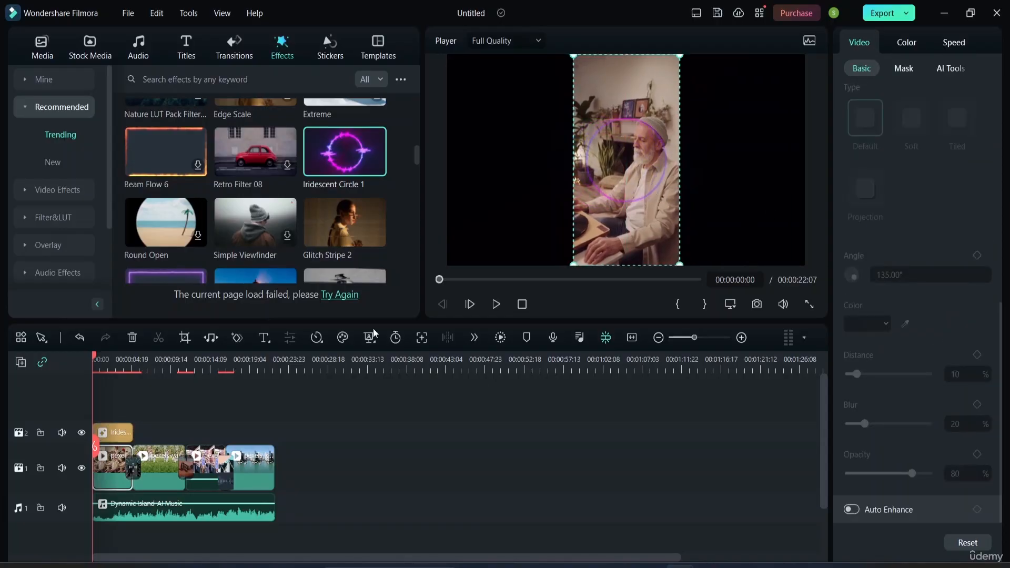
click(120, 434)
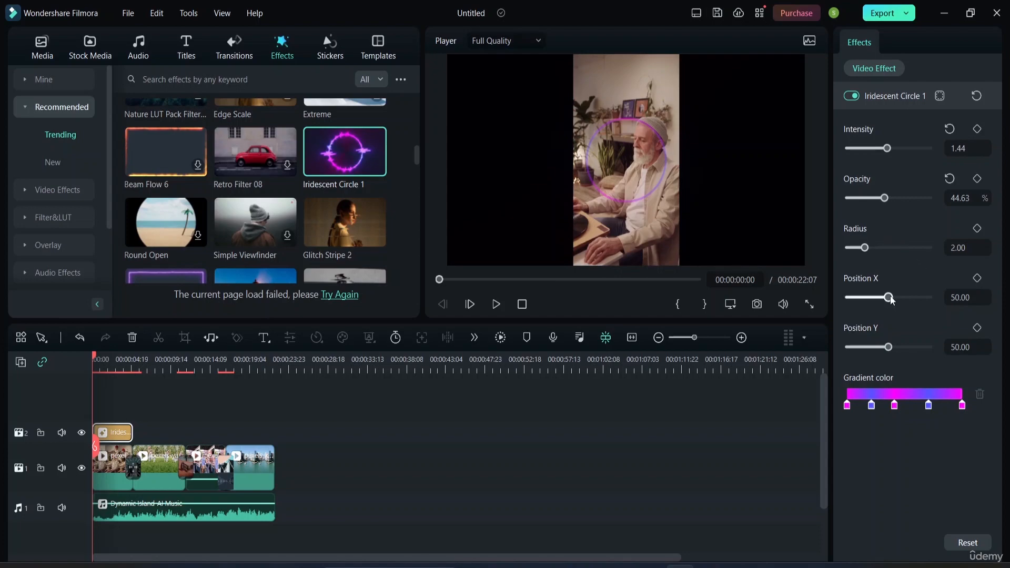
Reposition the iridescent circle beside the portrait footage with Position X 65.29 and Position Y 34.71
mouse_move(890, 298)
mouse_down()
mouse_move(876, 301)
mouse_move(890, 302)
mouse_up()
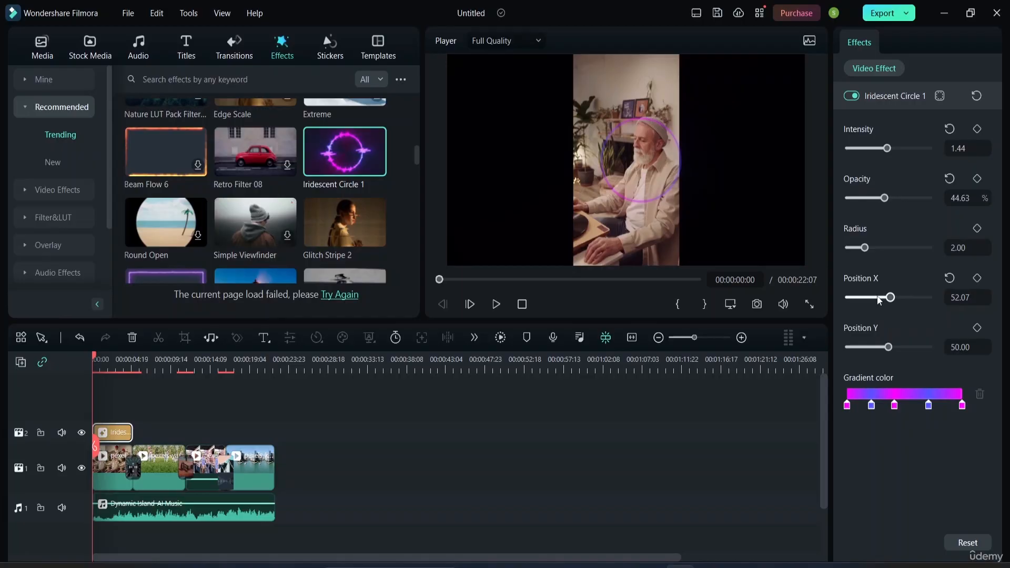
click(878, 298)
mouse_move(888, 298)
mouse_down()
mouse_move(896, 299)
mouse_move(887, 302)
mouse_up()
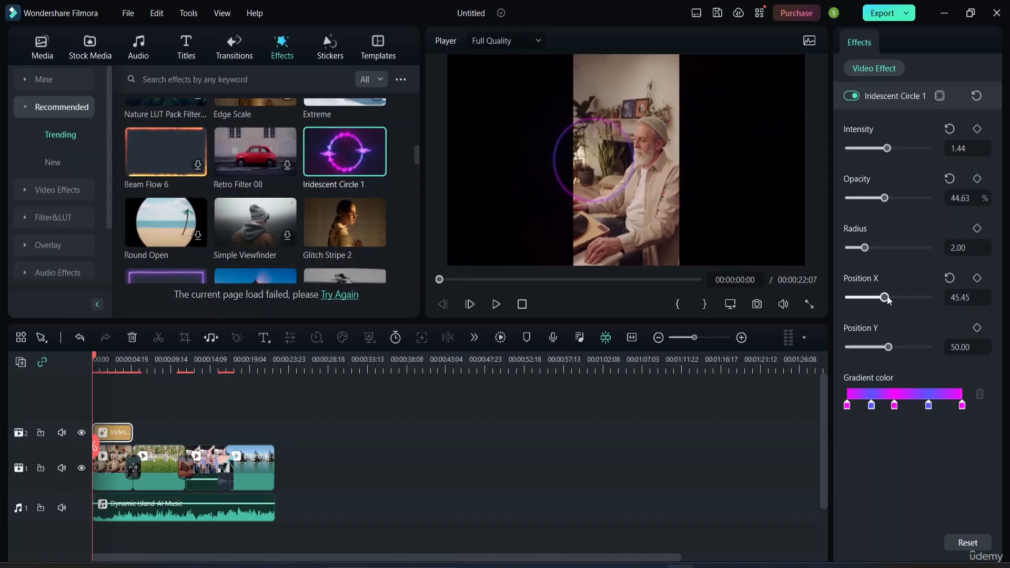
click(893, 297)
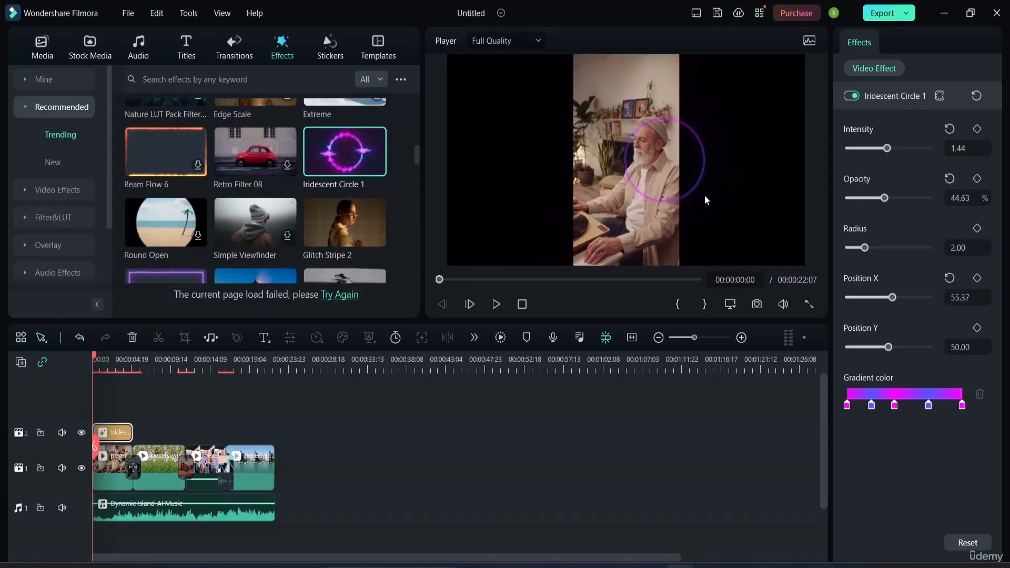
drag(893, 299, 901, 308)
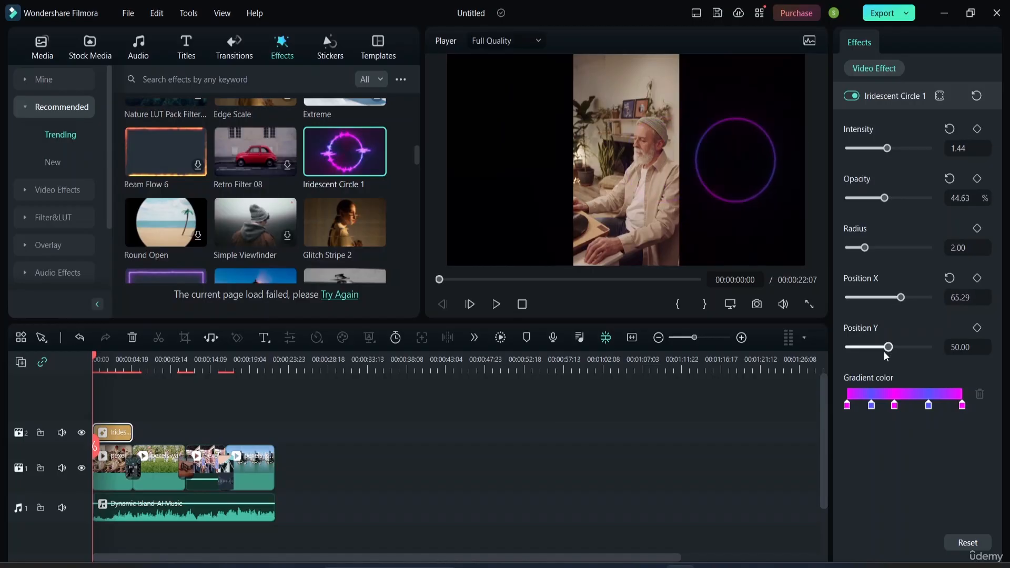
drag(889, 349, 876, 348)
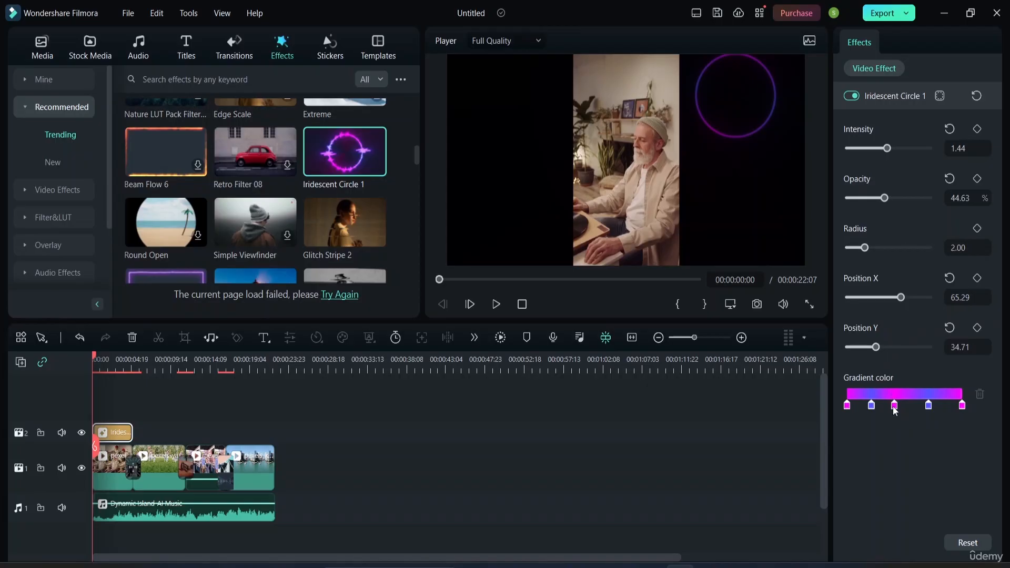
Shift the effect's middle gradient stop slightly to the right and recolor the second stop cyan (RGB 80, 255, 240)
drag(895, 410, 903, 410)
double_click(872, 408)
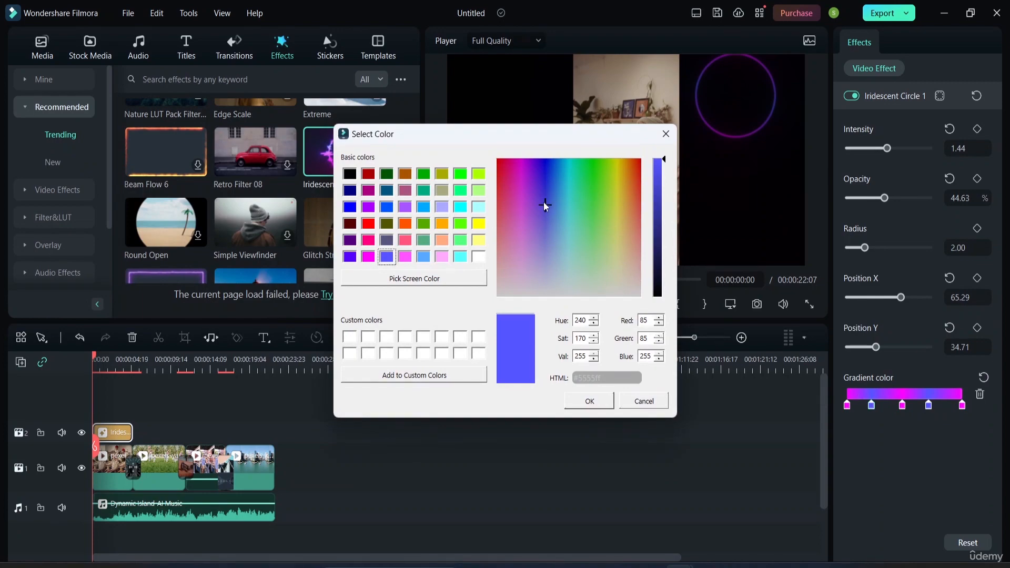
drag(545, 203, 572, 203)
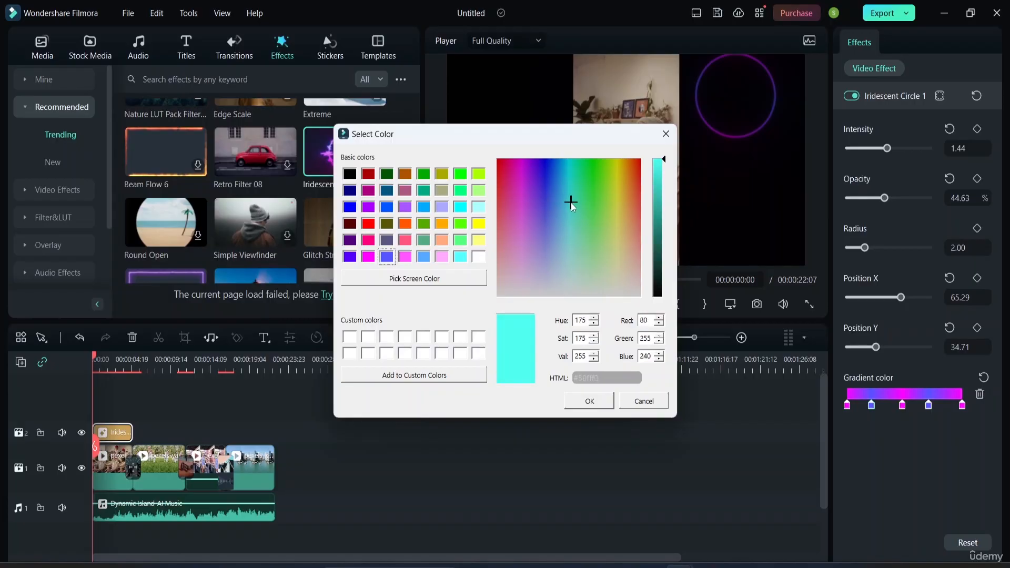
click(587, 401)
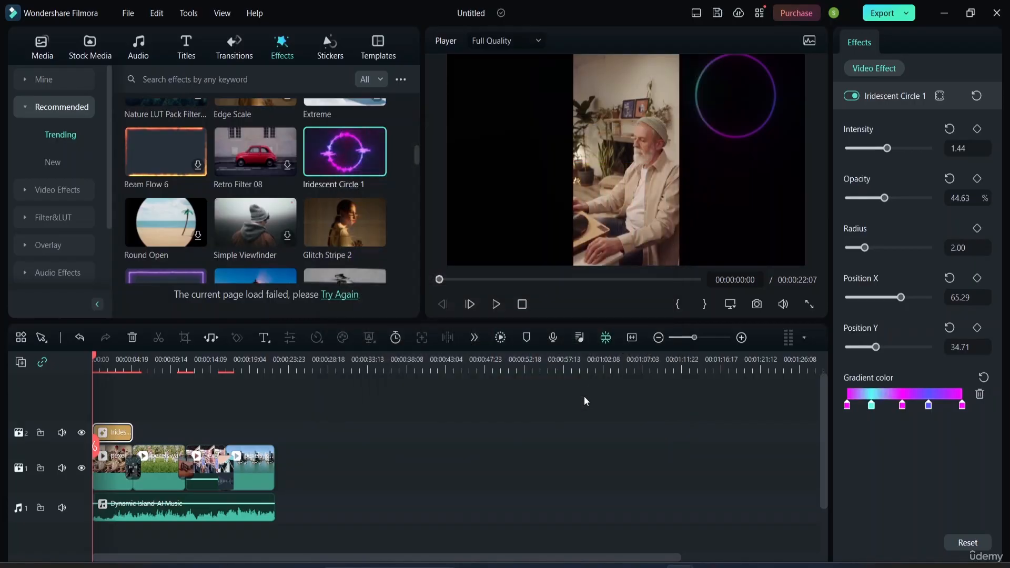
Recolor the first stop of the effect's gradient to the olive basic color (RGB 170, 170, 0)
double_click(848, 406)
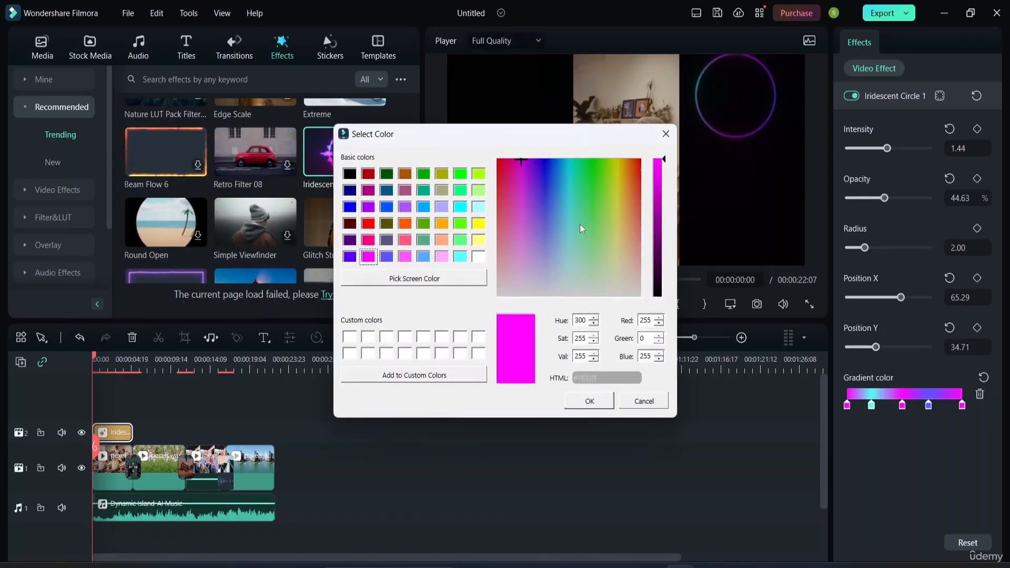
click(438, 176)
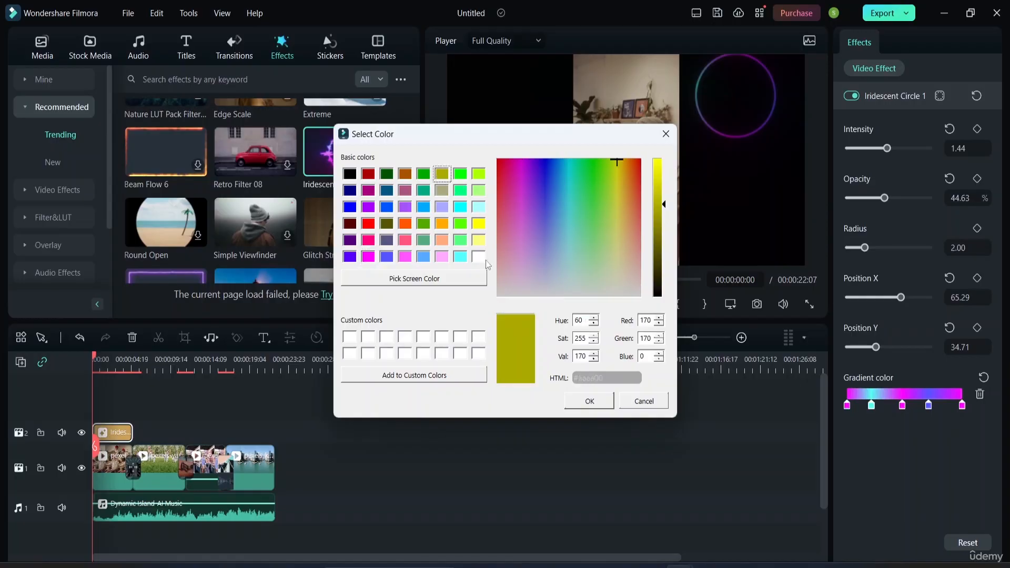
click(587, 401)
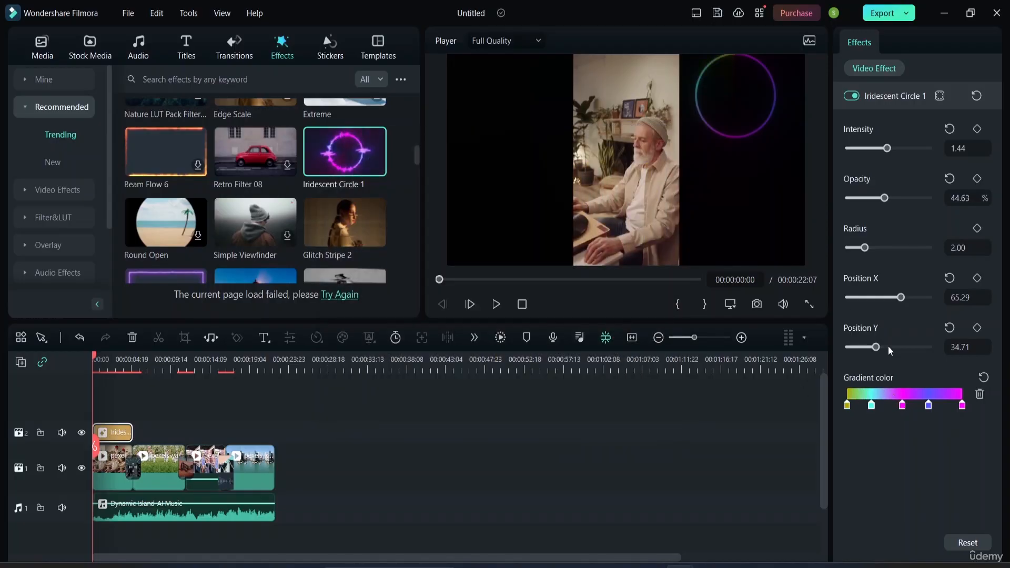
Recolor the gradient's middle stop pale pink (RGB 254, 231, 255) and its fourth stop light green (RGB 137, 255, 83)
double_click(904, 407)
click(522, 284)
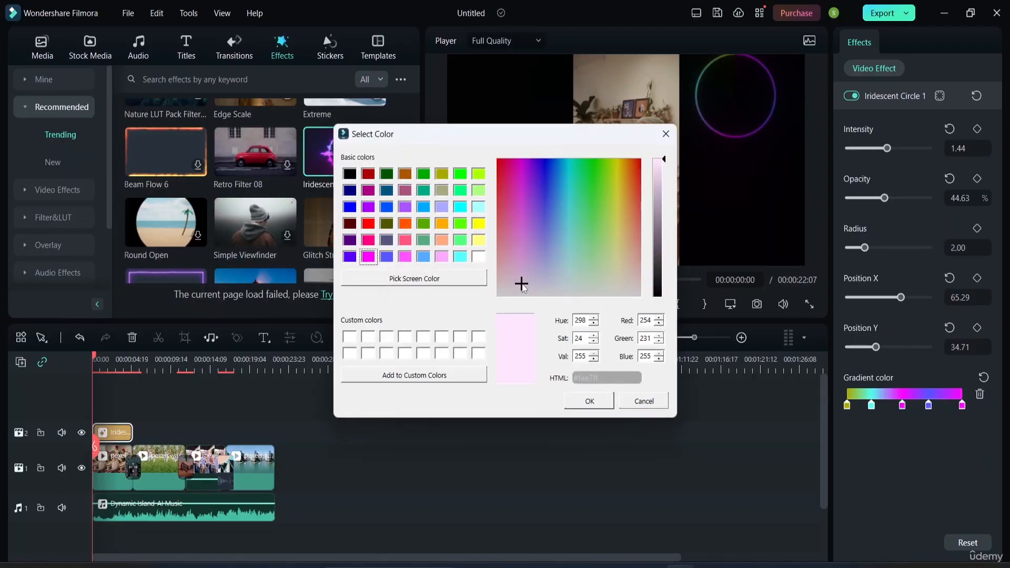
click(609, 406)
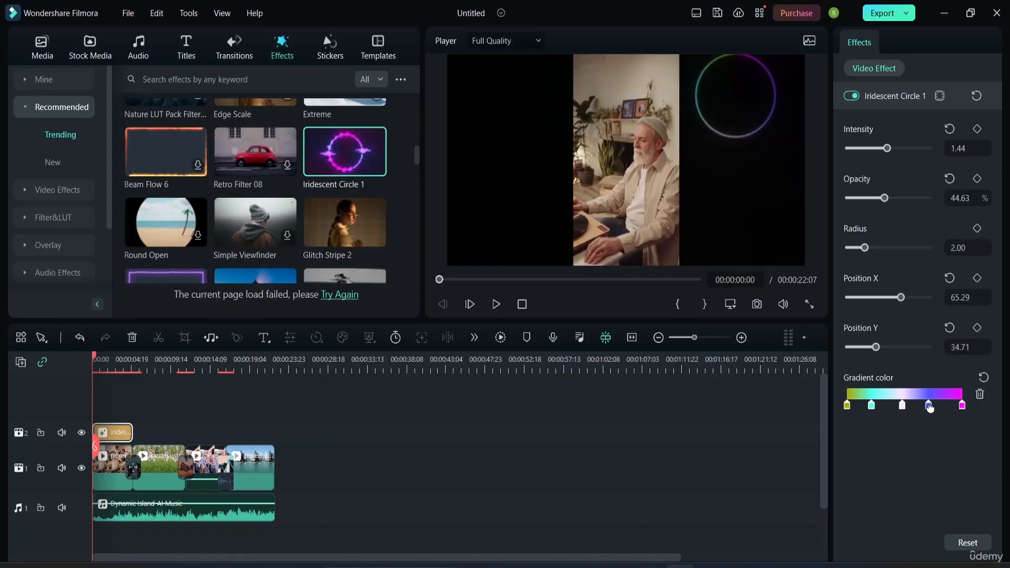
double_click(929, 406)
click(600, 205)
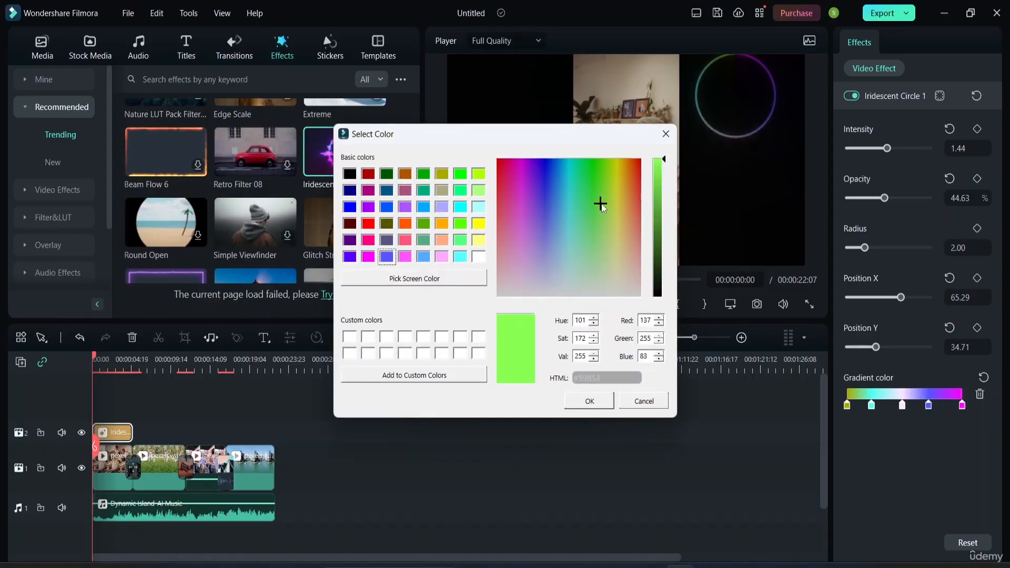
click(591, 401)
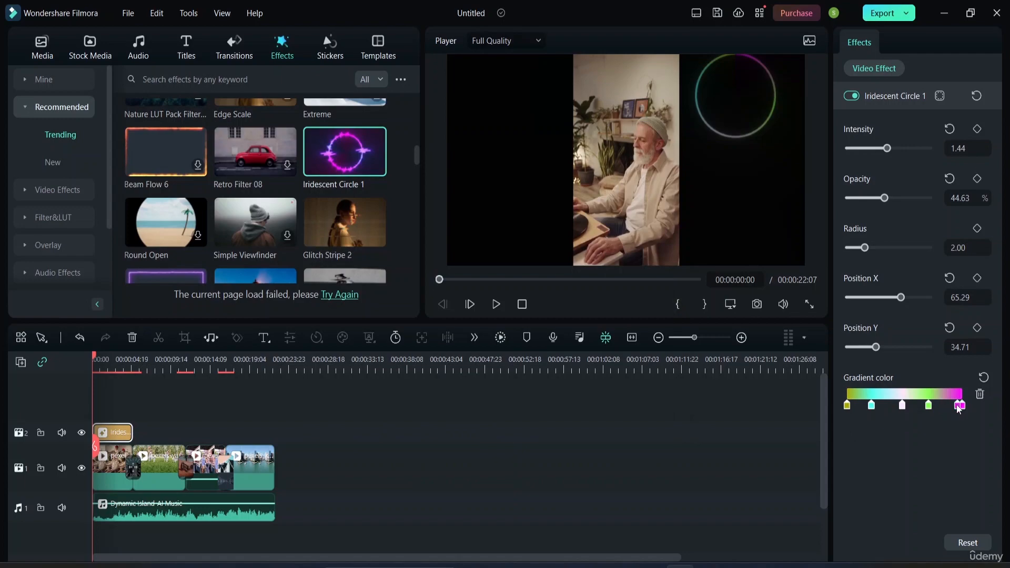
Add a gradient stop between the light green and last stops and recolor it with the light orange basic color
drag(959, 408, 948, 408)
double_click(945, 406)
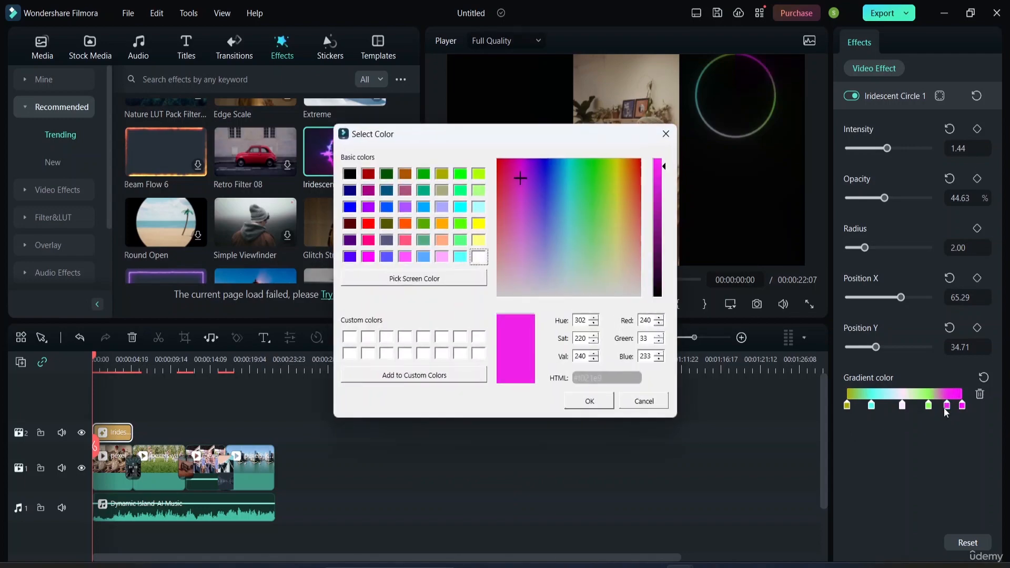
click(442, 241)
click(574, 404)
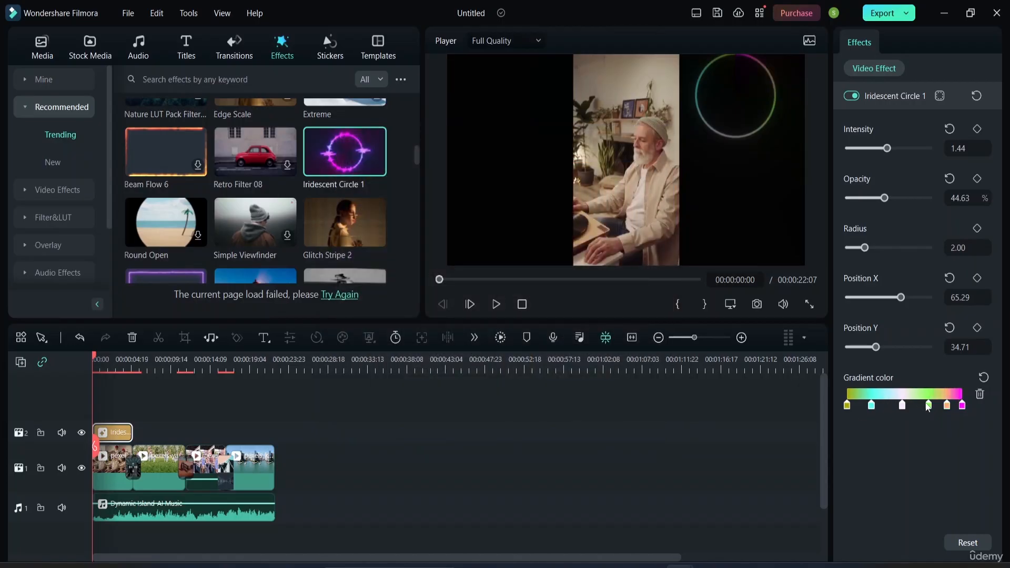
Recolor the last stop of the effect's gradient to the blue basic color (RGB 85, 85, 255)
double_click(963, 409)
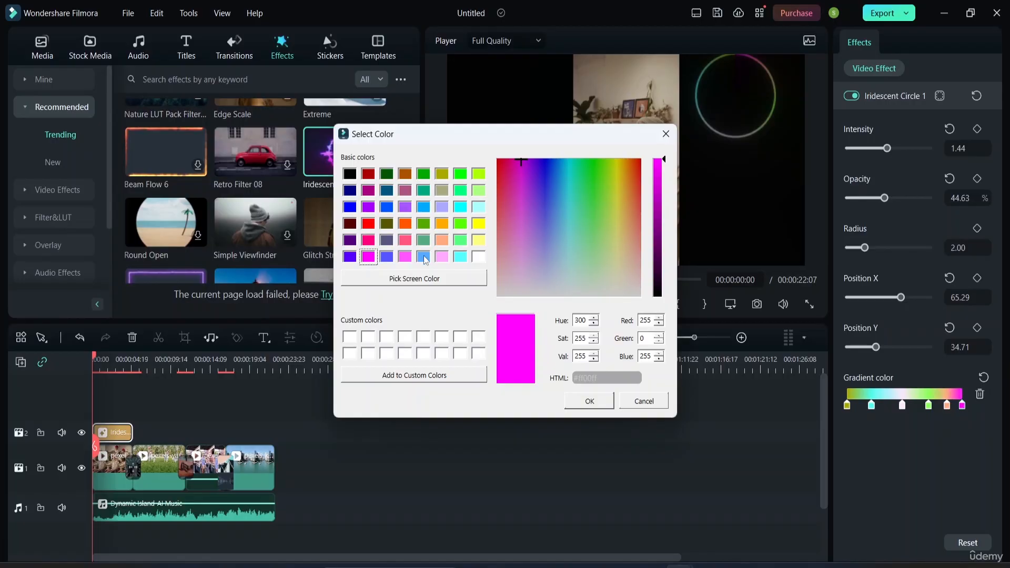
click(387, 257)
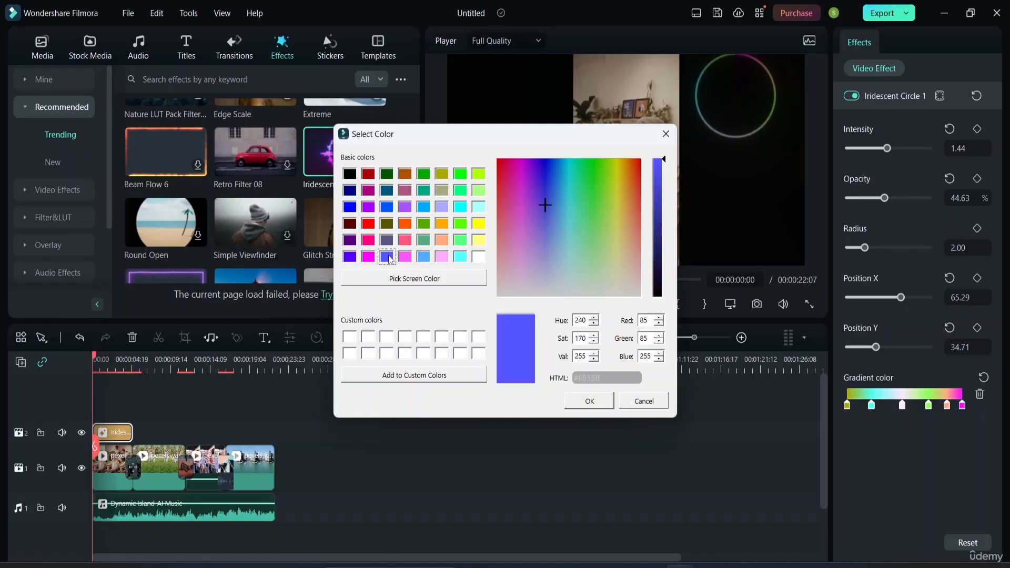
click(591, 402)
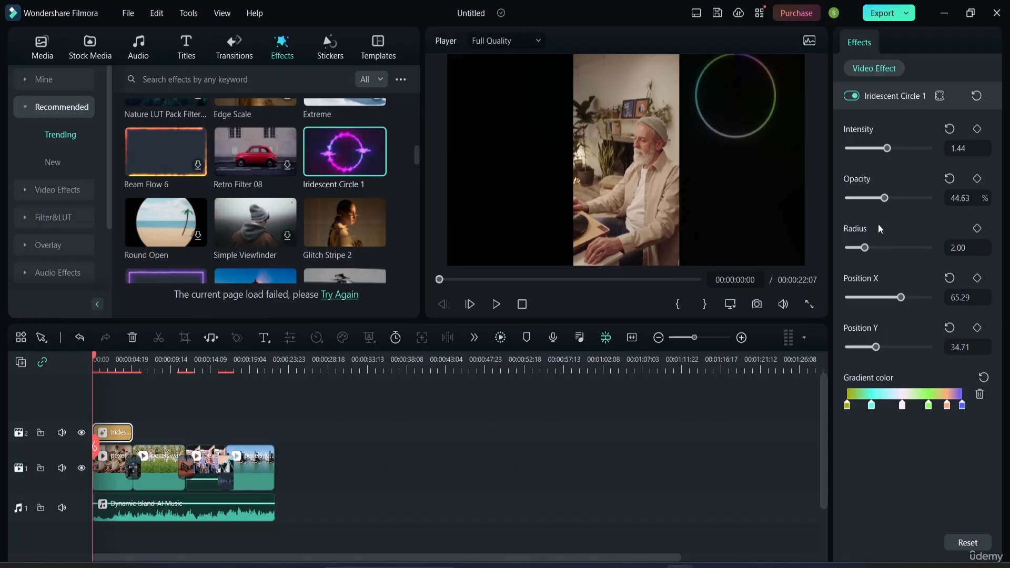
Set the iridescent circle's Radius to 2.64, Opacity to 28.10%, Position X to 50.41 and Position Y to 48.76
drag(868, 252, 872, 254)
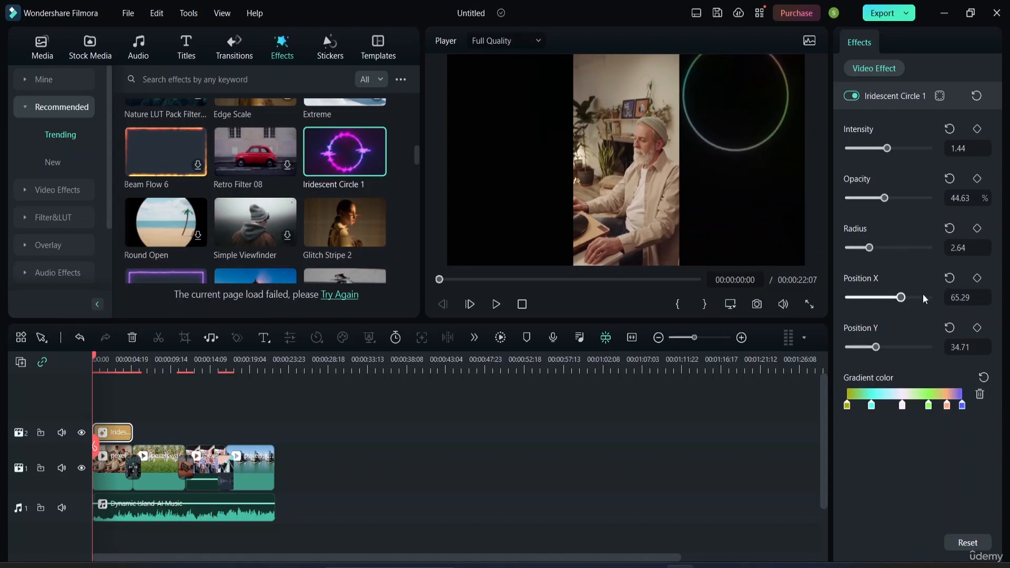
drag(886, 198, 872, 204)
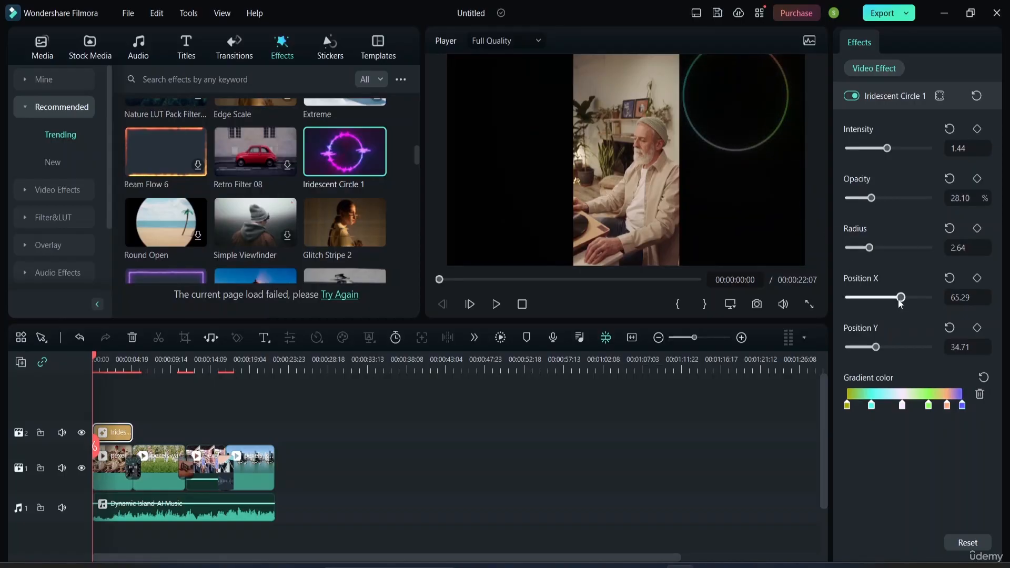
drag(900, 301, 890, 306)
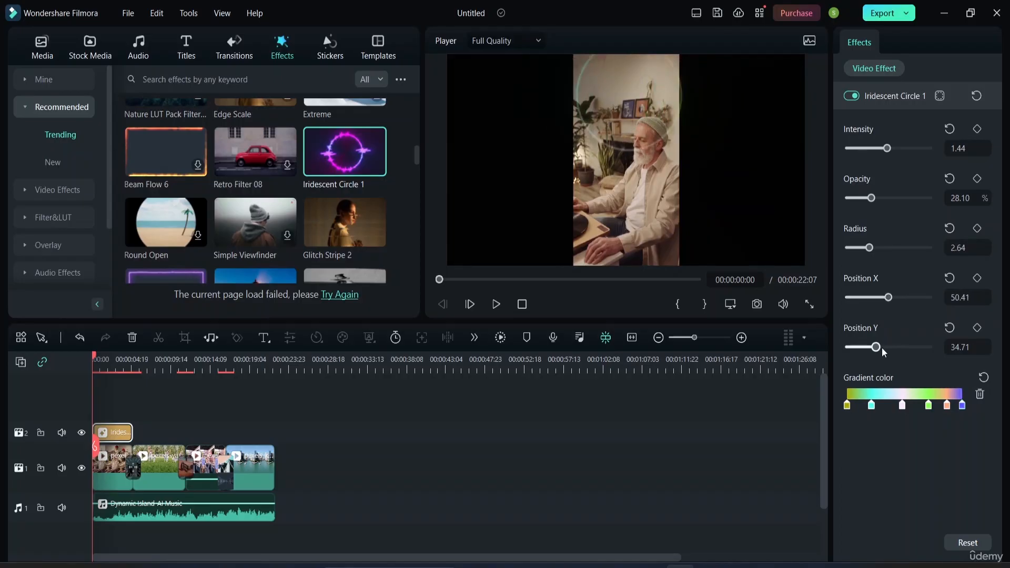
drag(878, 348, 888, 347)
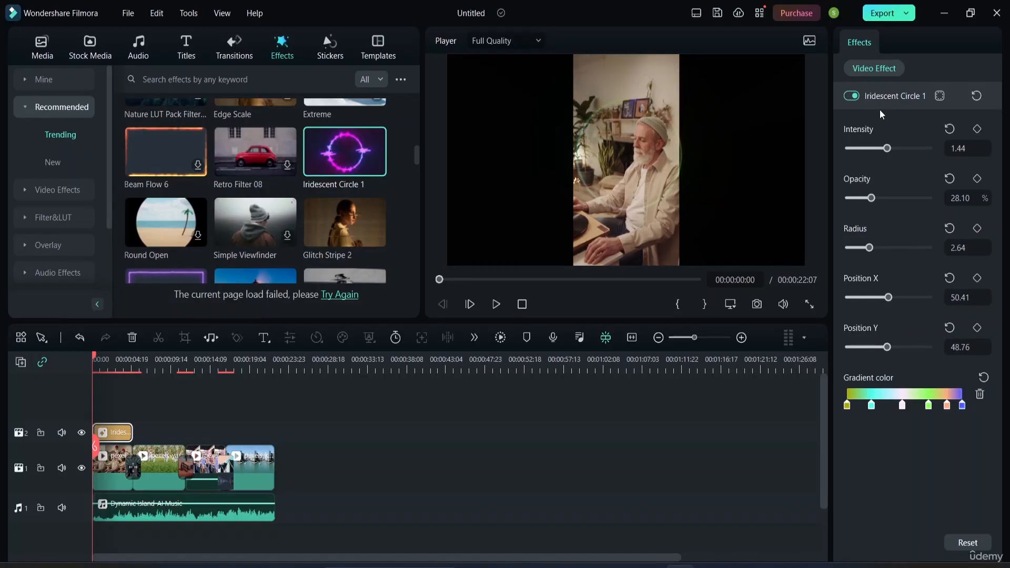
Collapse and re-expand the Iridescent Circle 1 settings, and play the timeline past the end of the effect
click(951, 96)
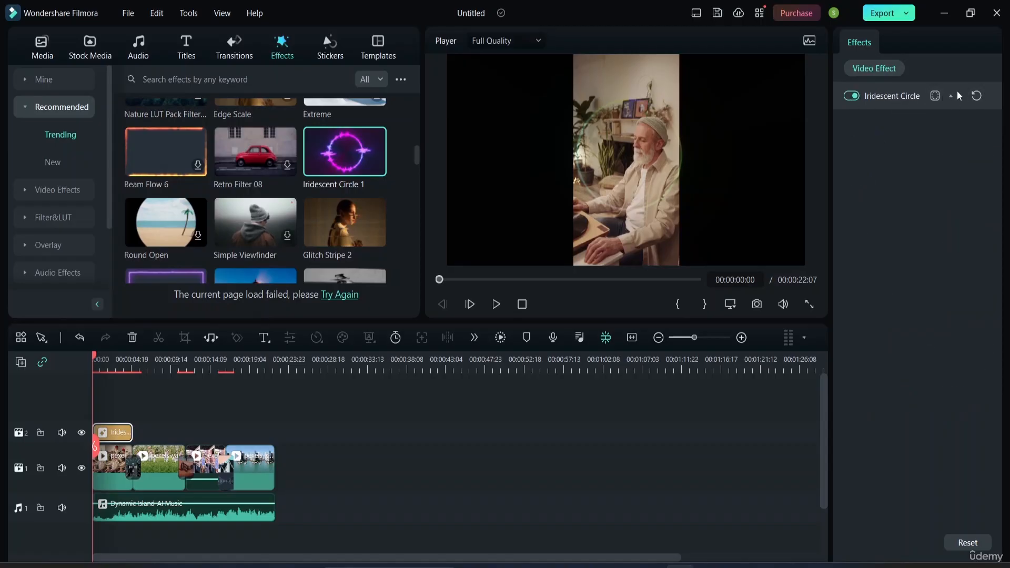
click(954, 97)
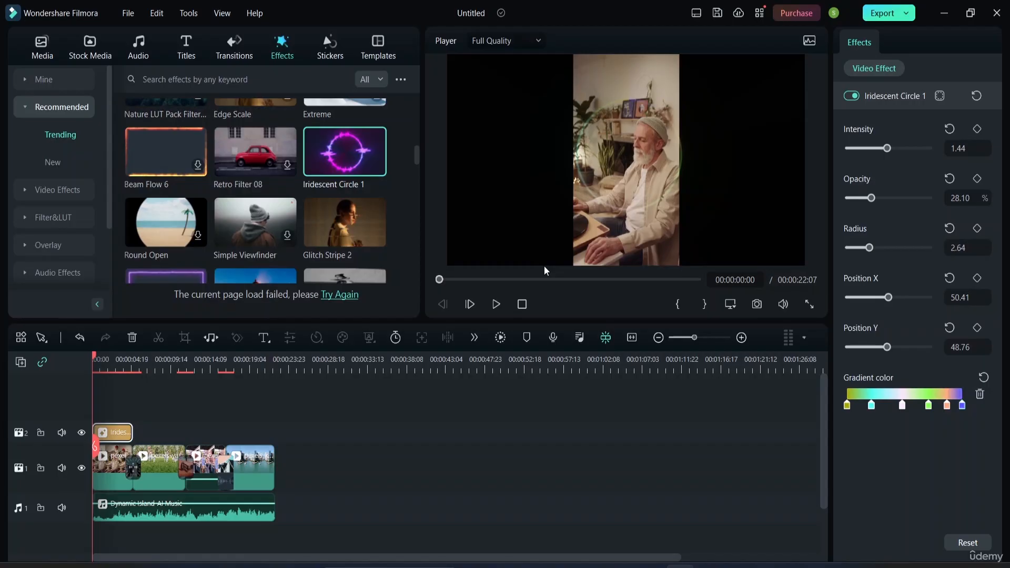
key(space)
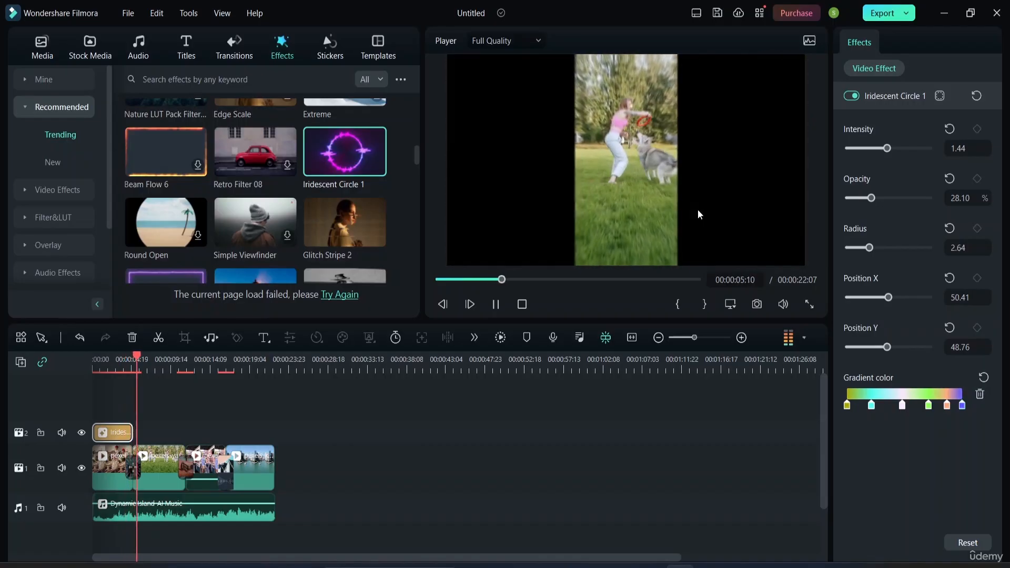
key(space)
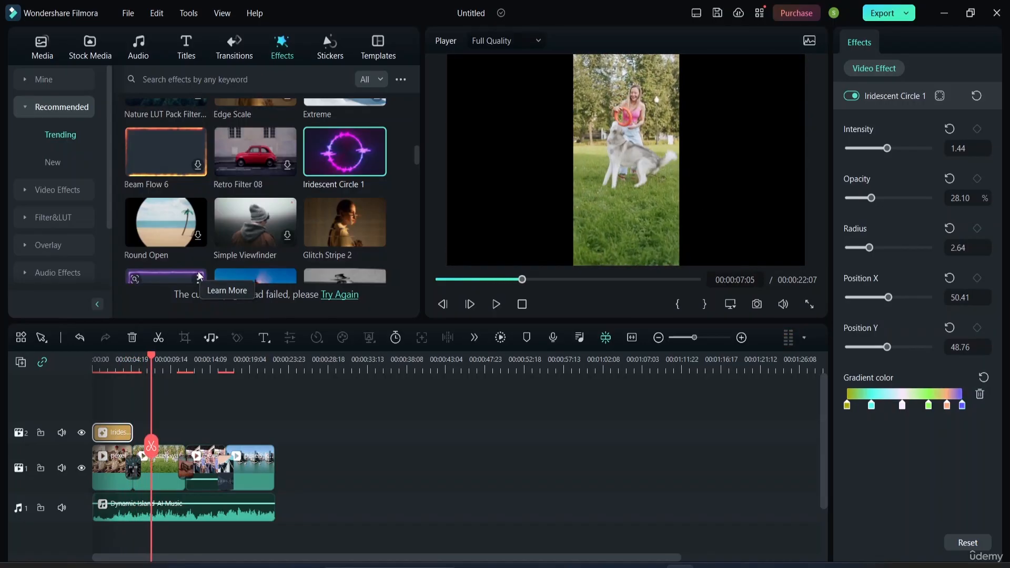
Download the Round Open effect and preview it on the first clip with the playhead at 00:00:00:08
click(199, 239)
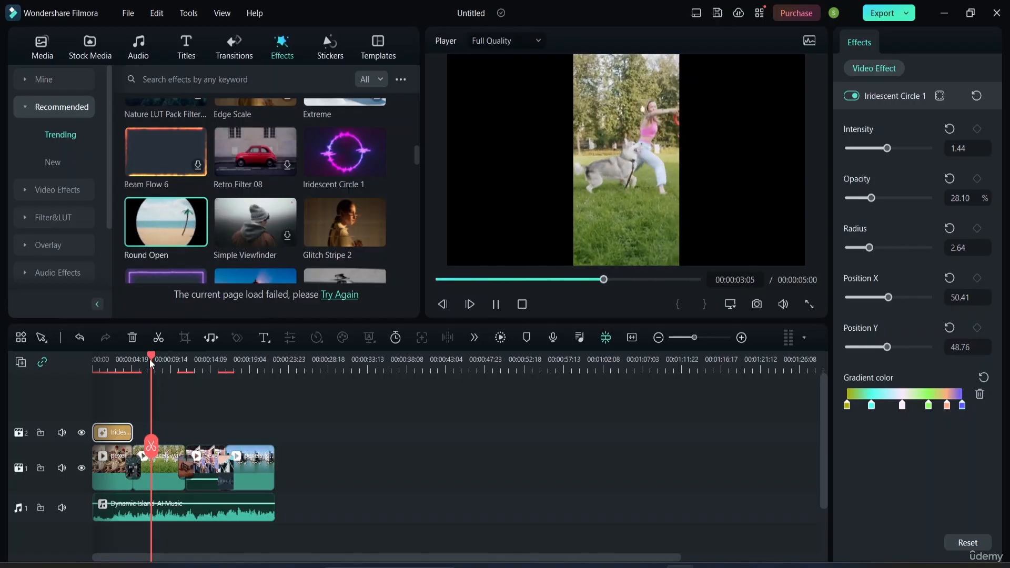
drag(149, 359, 95, 359)
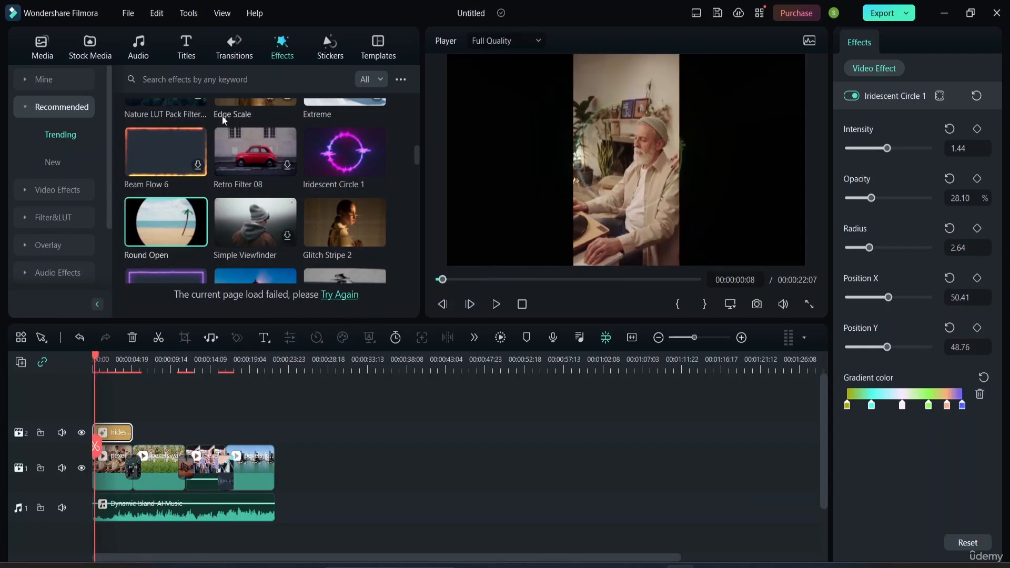
click(154, 226)
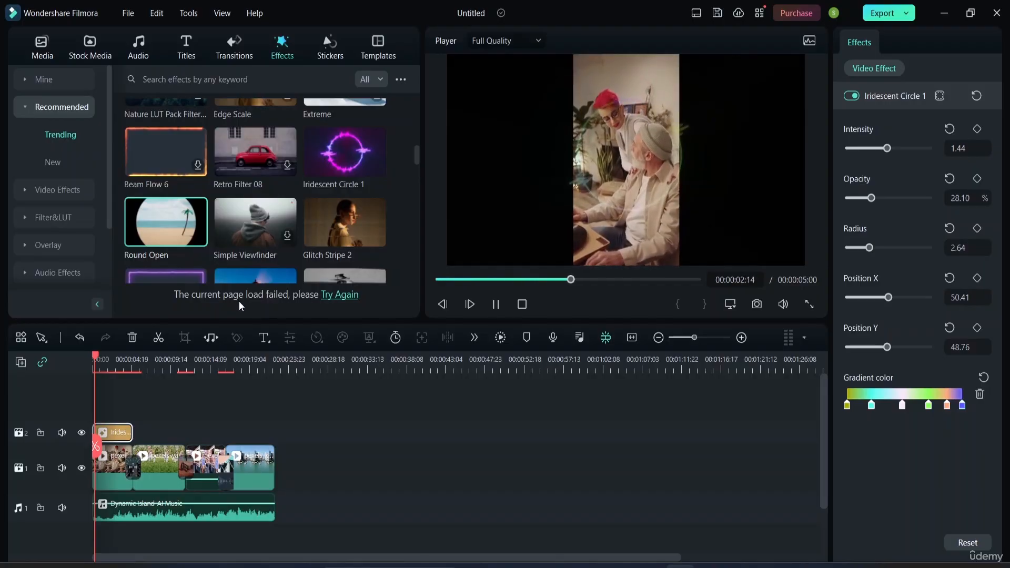
Place the Round Open effect on a new track above the iridescent circle at 00:00:00:08 and play it back
drag(163, 213, 162, 412)
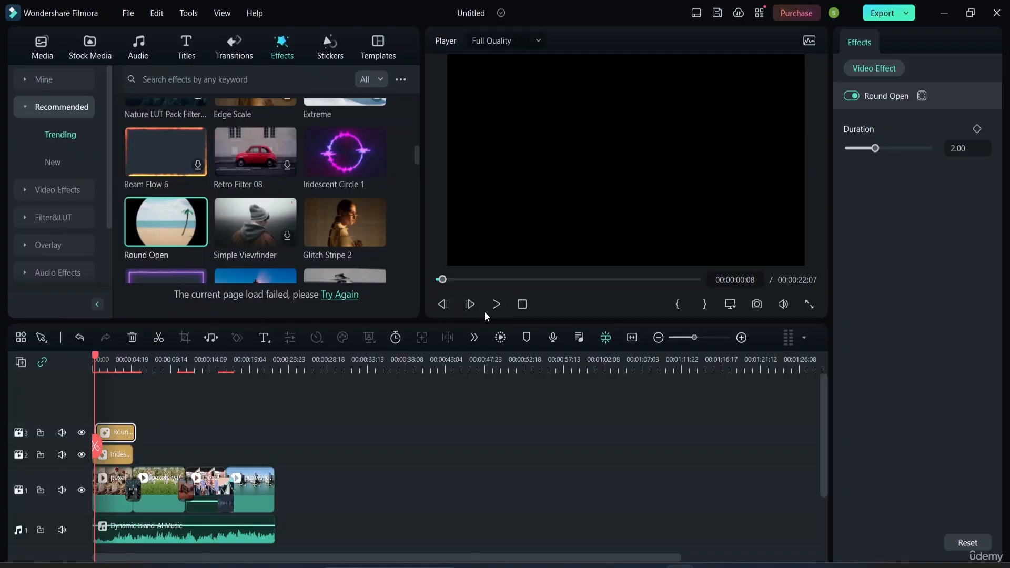
click(497, 305)
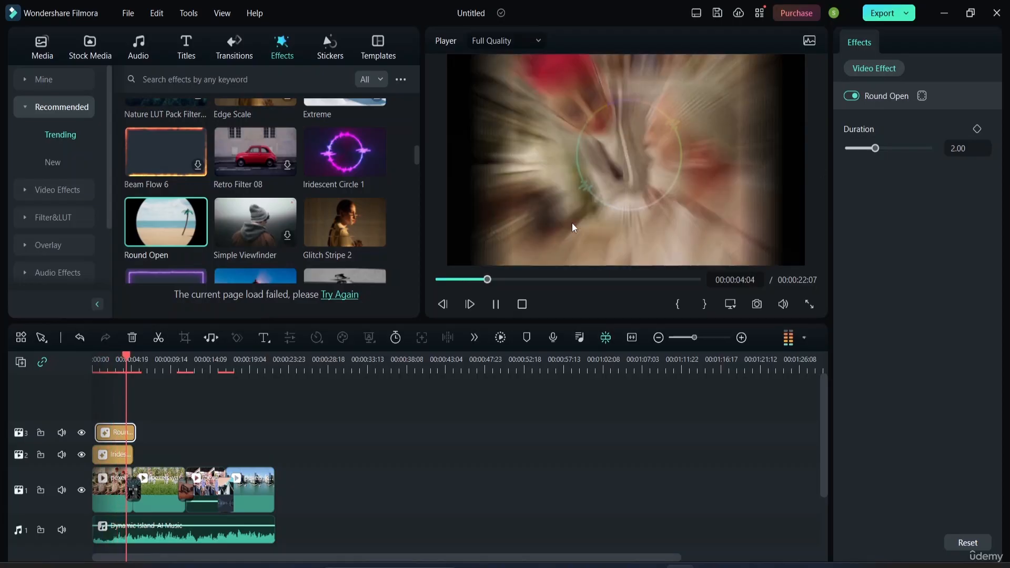
key(space)
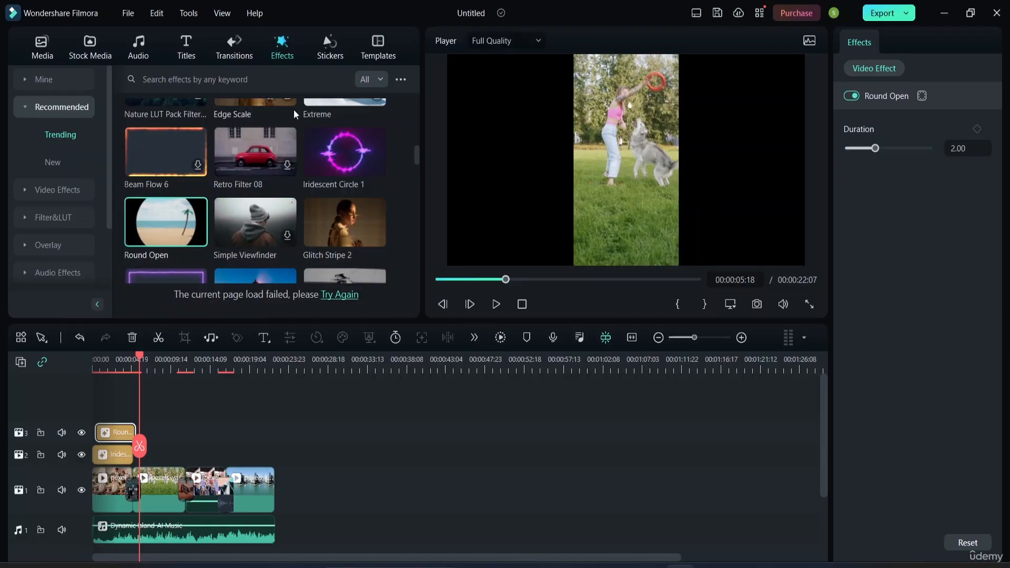
Browse the video effect categories to Glitch and place Glitch Stripe 2 on track 2 above the dog clip
click(29, 192)
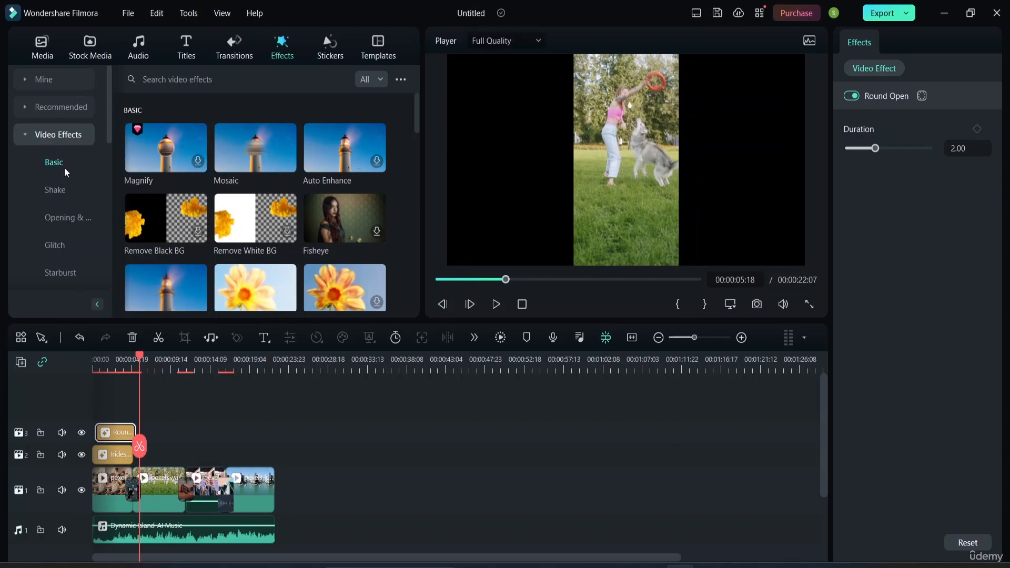
click(48, 195)
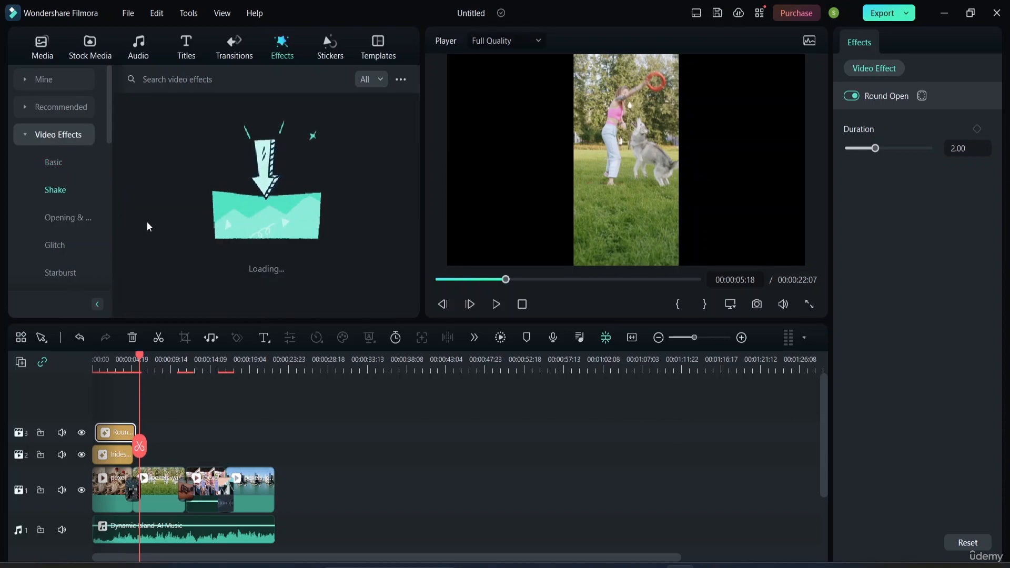
scroll(59, 210, down, 3)
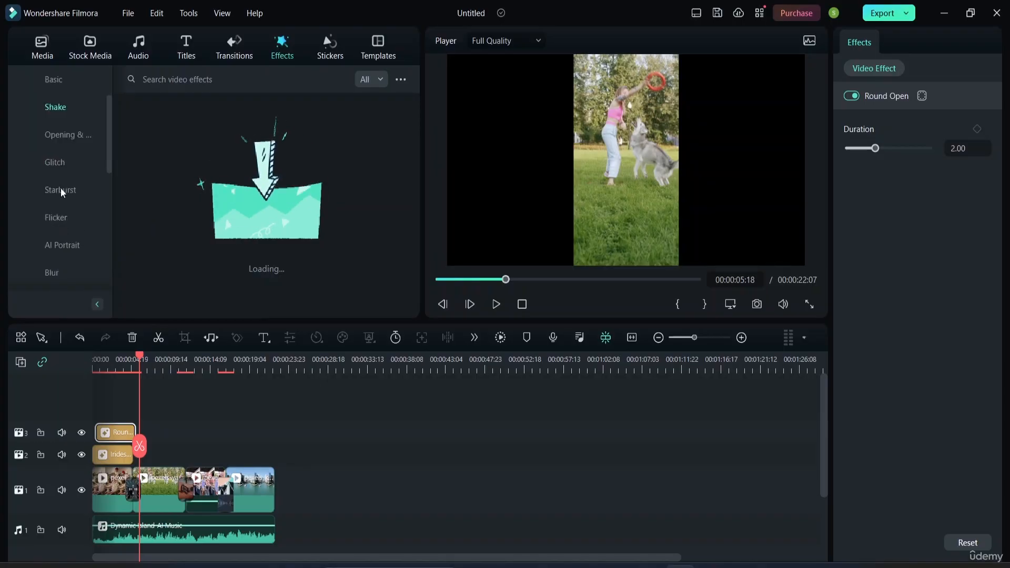
click(59, 160)
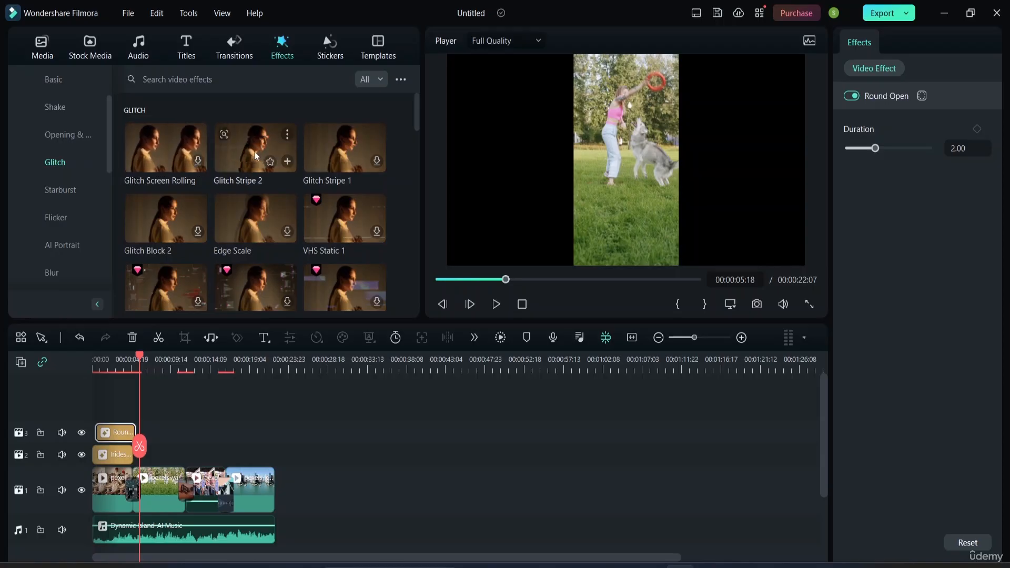
drag(254, 150, 143, 455)
click(296, 421)
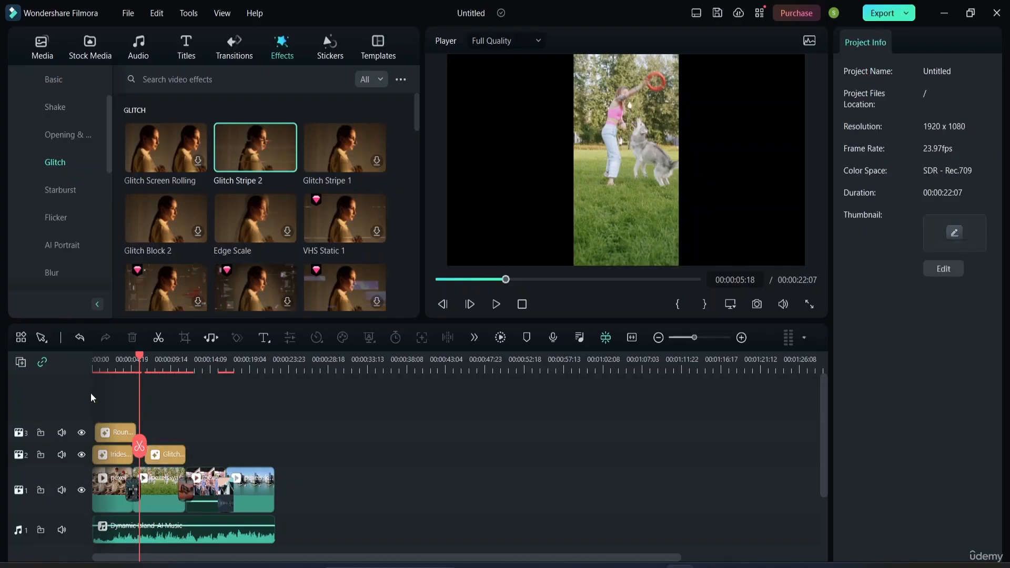
Play the timeline through the Glitch Stripe 2 effect and return the playhead to the start
key(space)
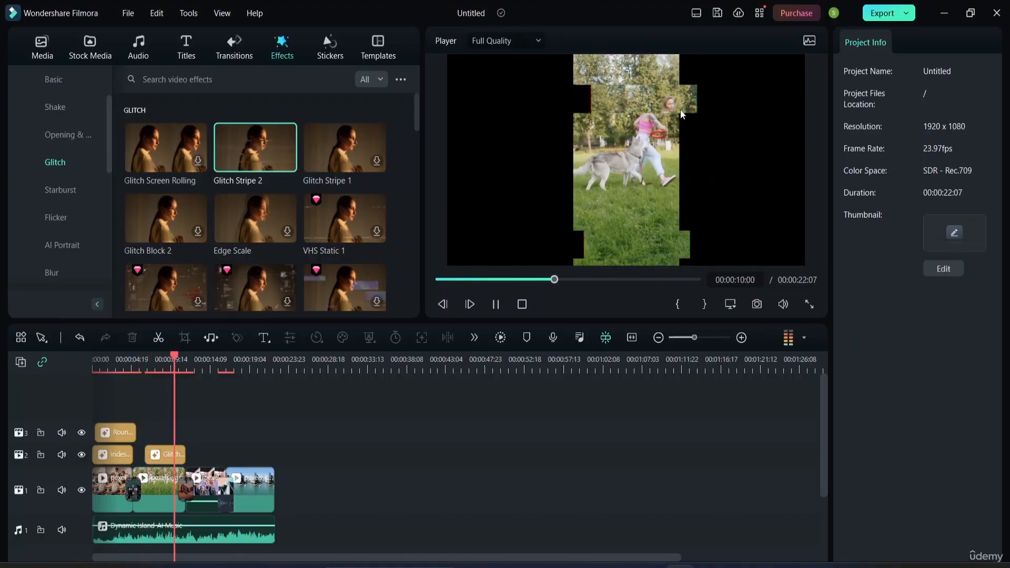
key(space)
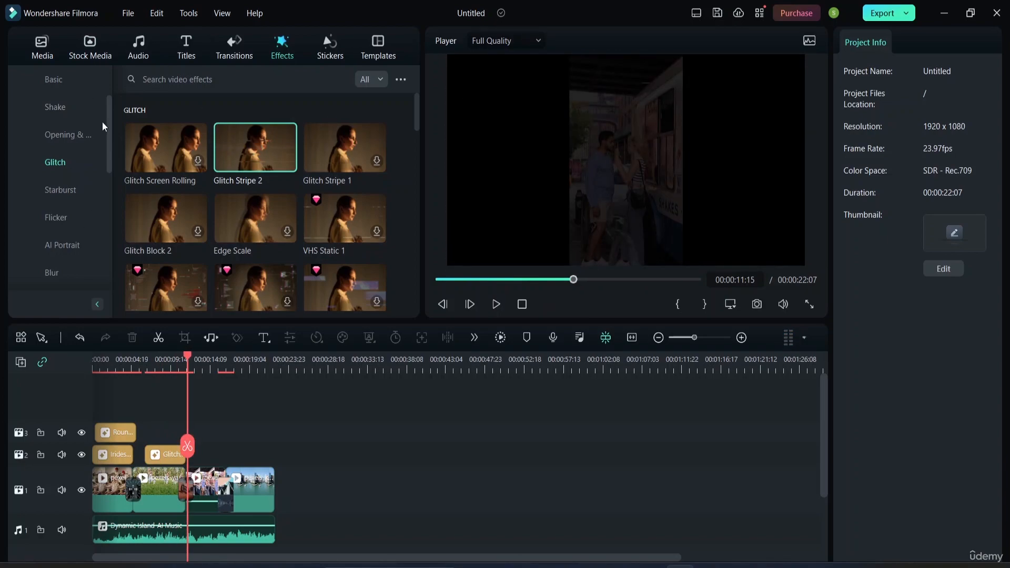
drag(574, 280, 428, 279)
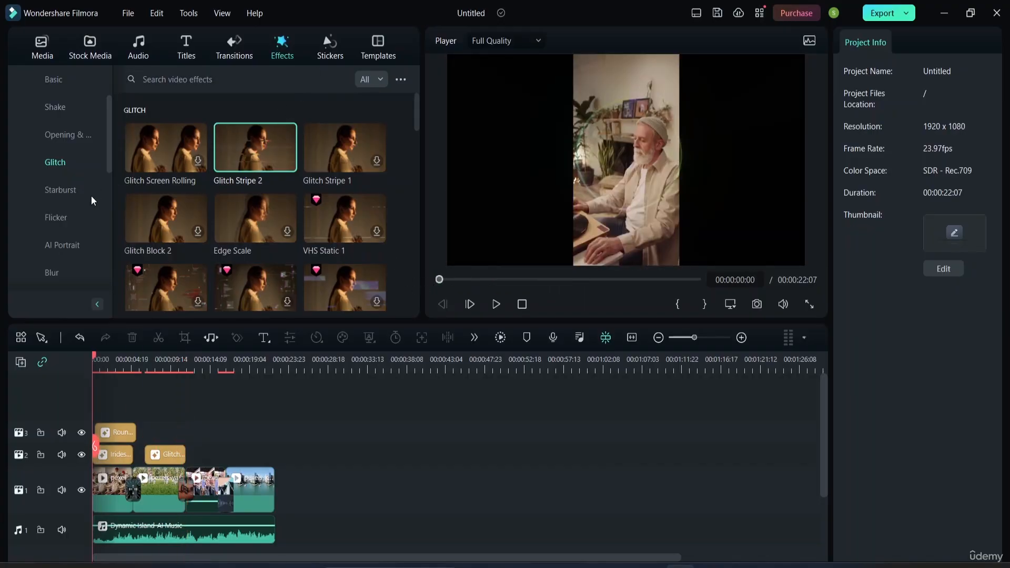
Download the Audio-Driven Glitch 03 audio effect and insert it into the last clip on video track 1
scroll(91, 200, down, 5)
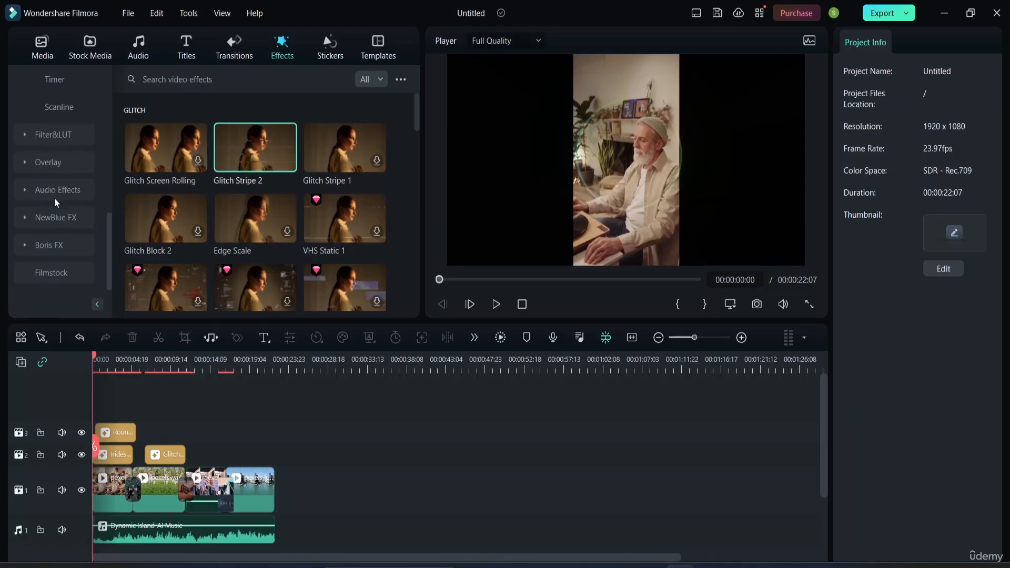
click(24, 190)
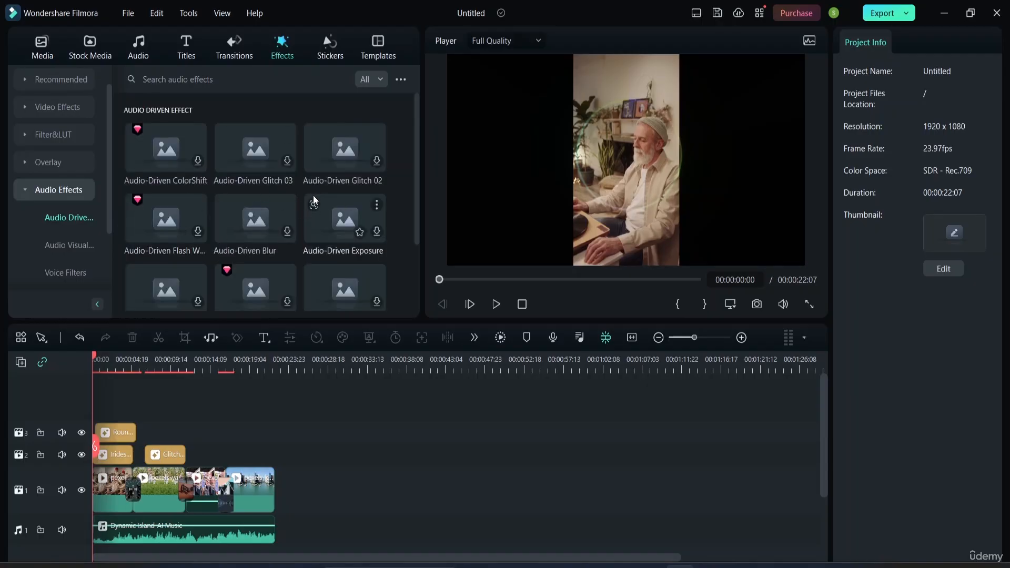
click(199, 165)
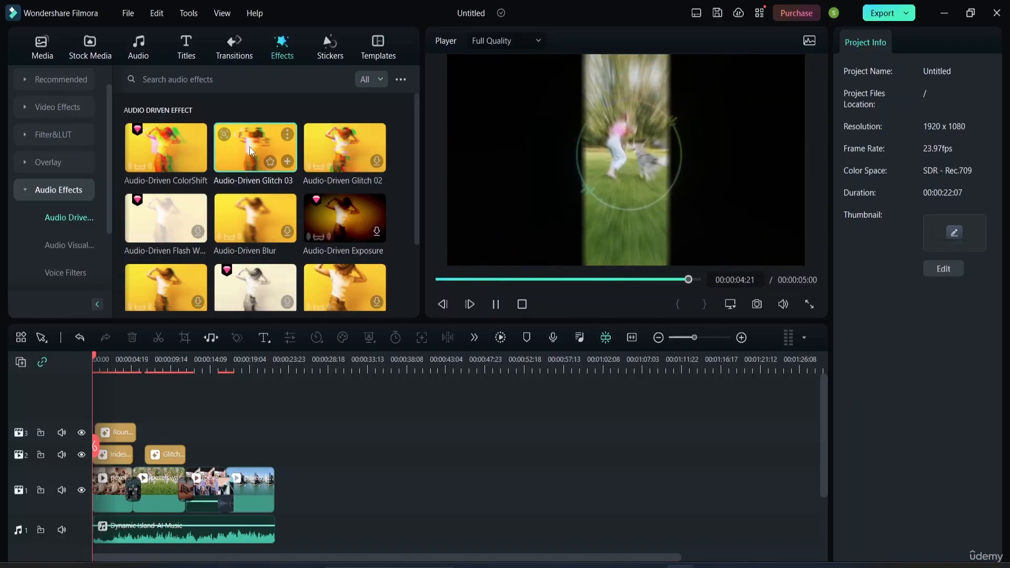
drag(248, 148, 262, 447)
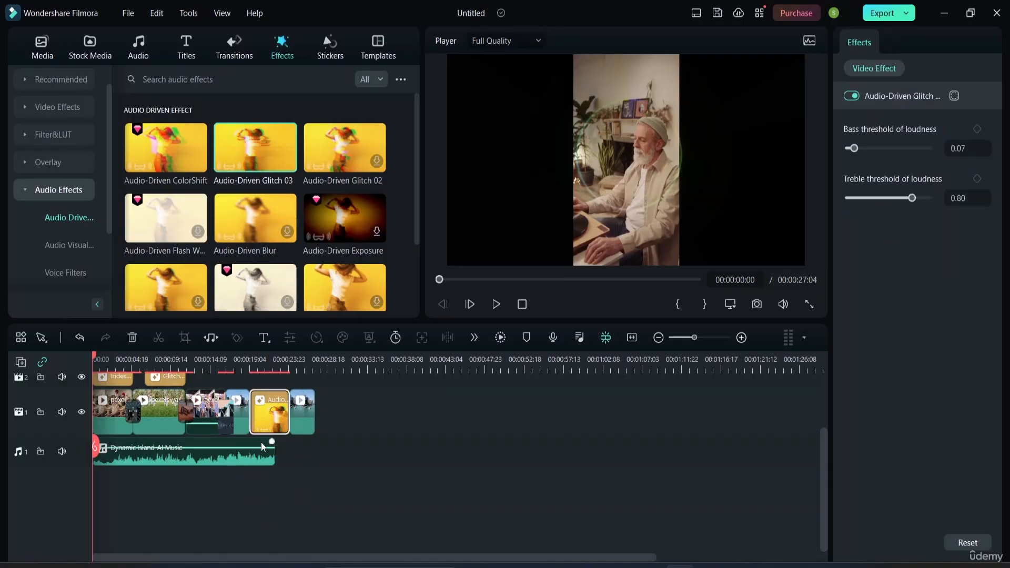
Undo the insertion of Audio-Driven Glitch 03, place it on track 3 above Glitch Stripe 2 instead, and play it back
key(ctrl+z)
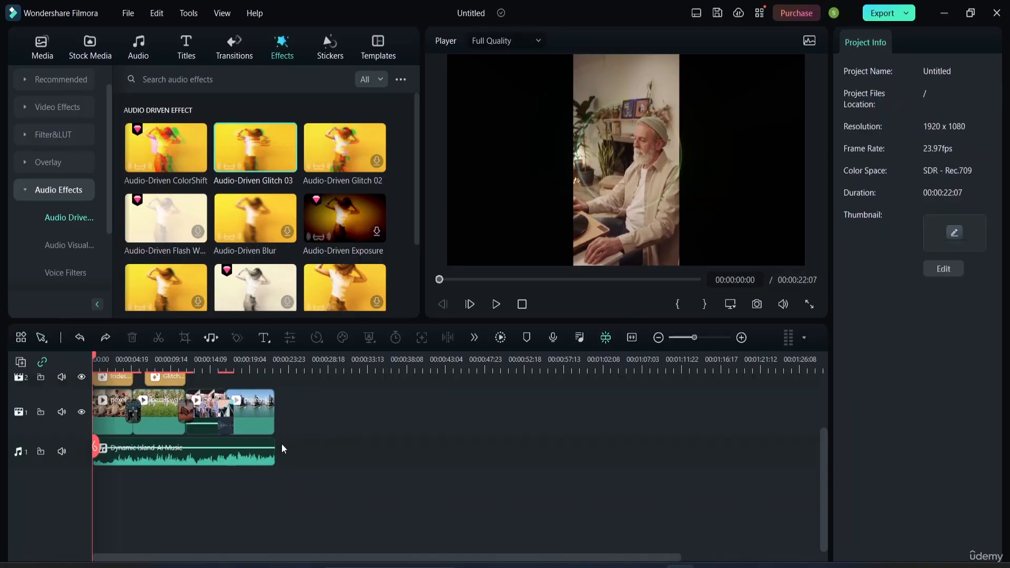
scroll(174, 502, up, 3)
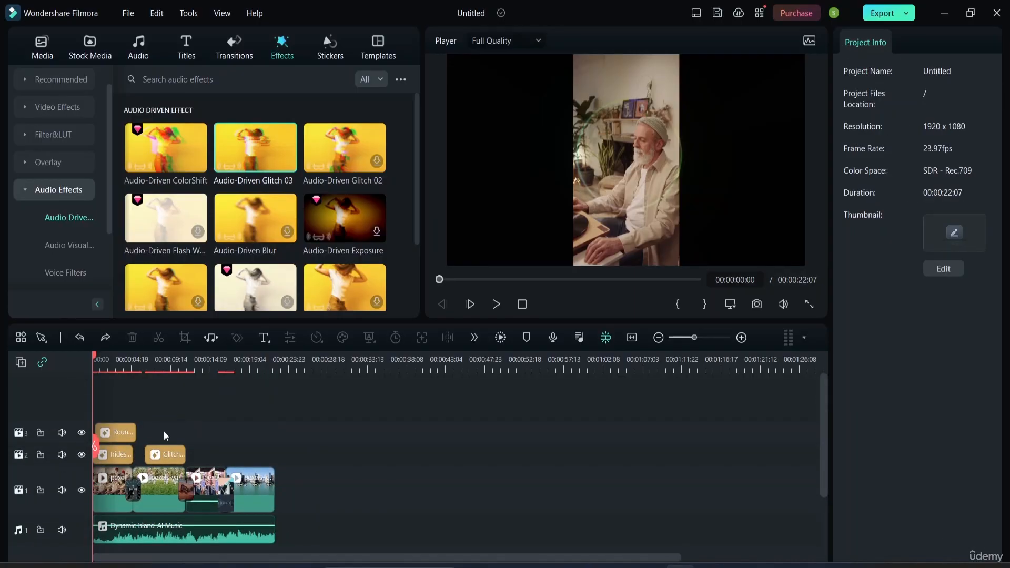
drag(257, 138, 148, 433)
click(310, 429)
key(space)
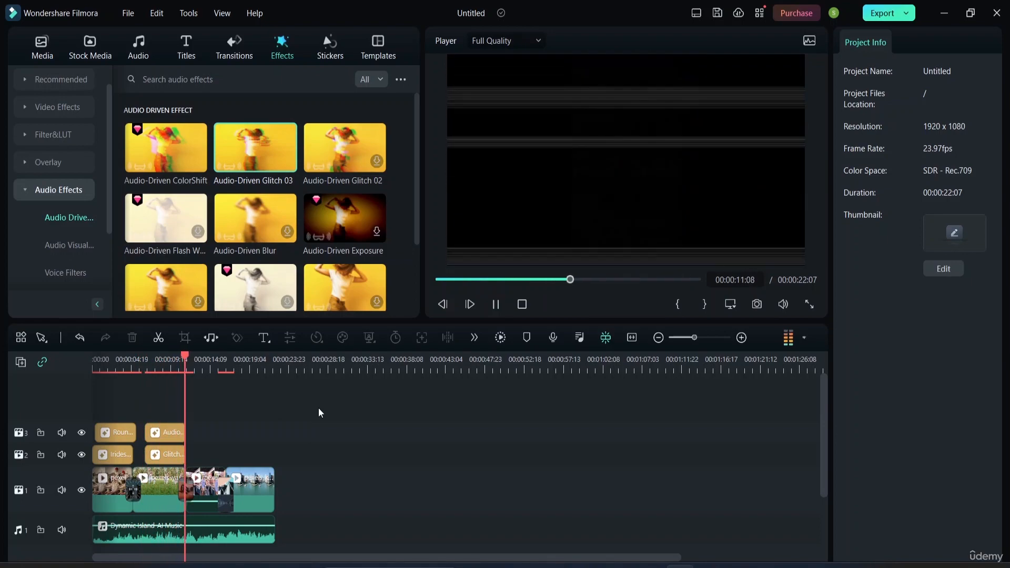
key(space)
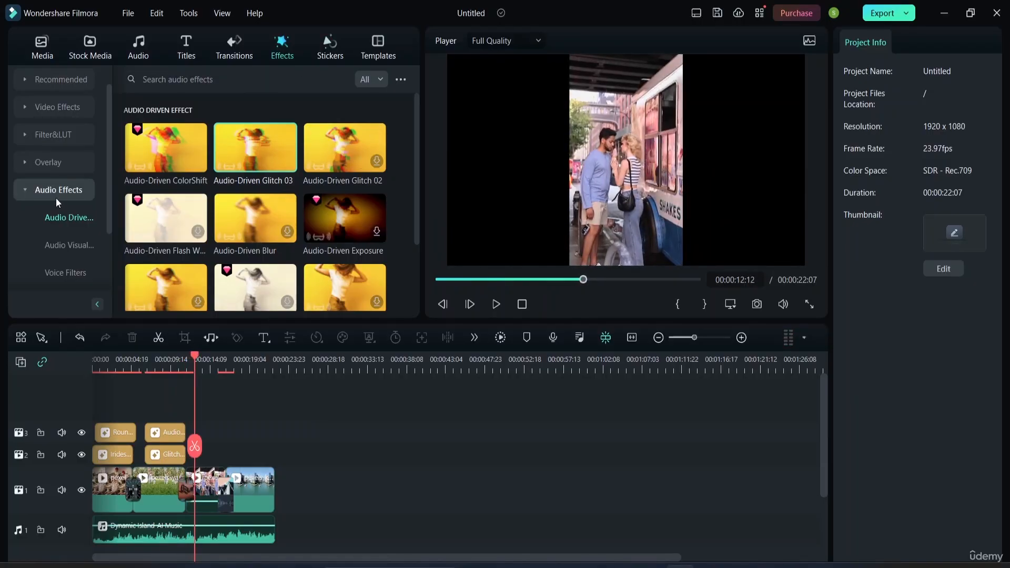
Look through the remaining effect categories down to Filmstock, then examine the sticker categories and the Shapes stickers
scroll(56, 213, down, 3)
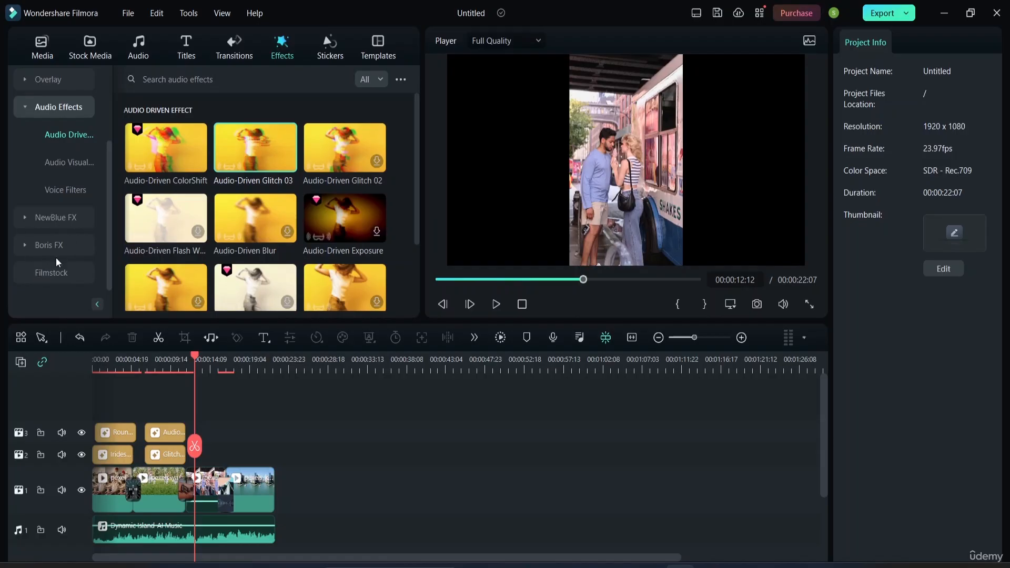
click(49, 273)
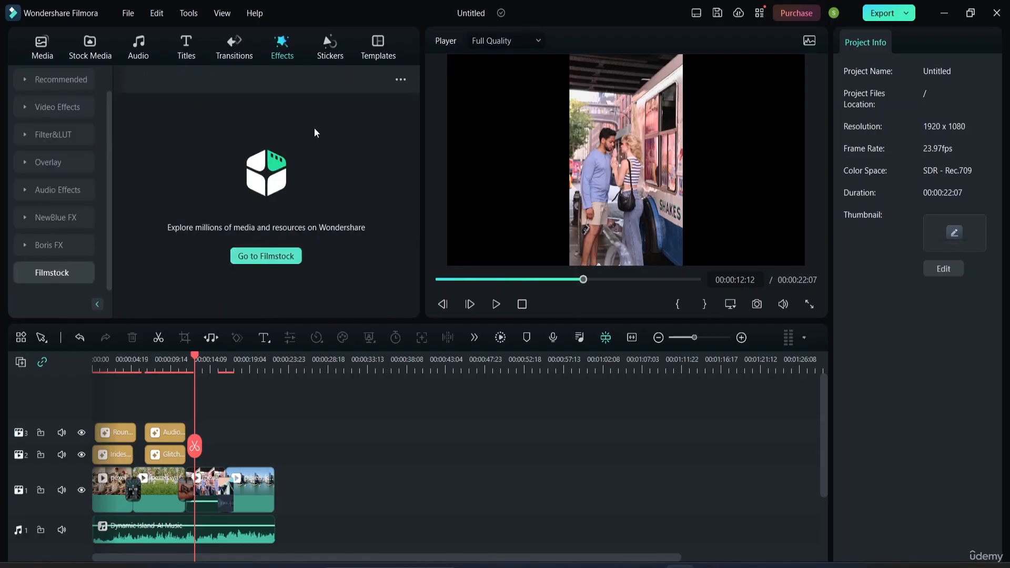
click(327, 54)
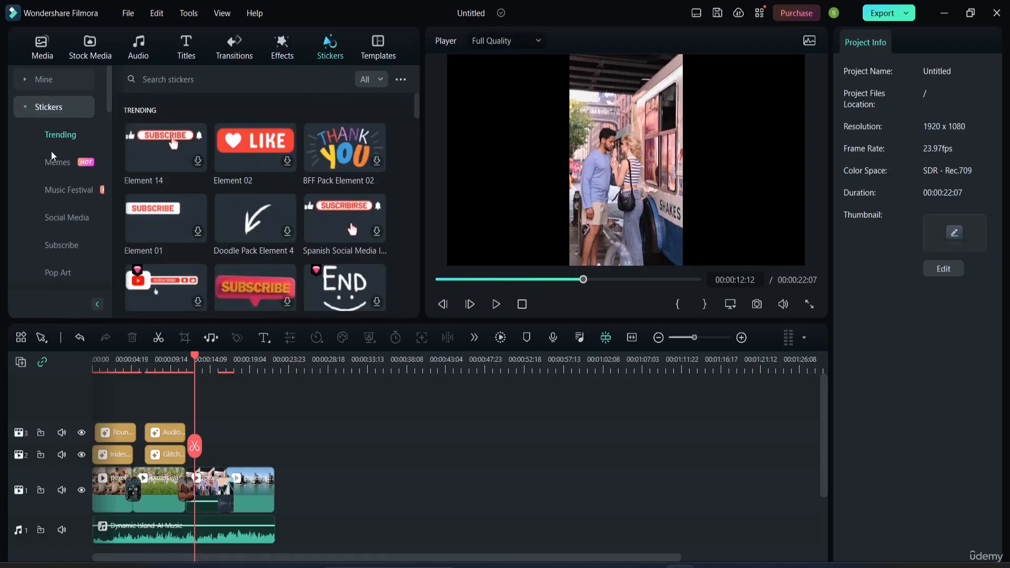
scroll(62, 156, down, 10)
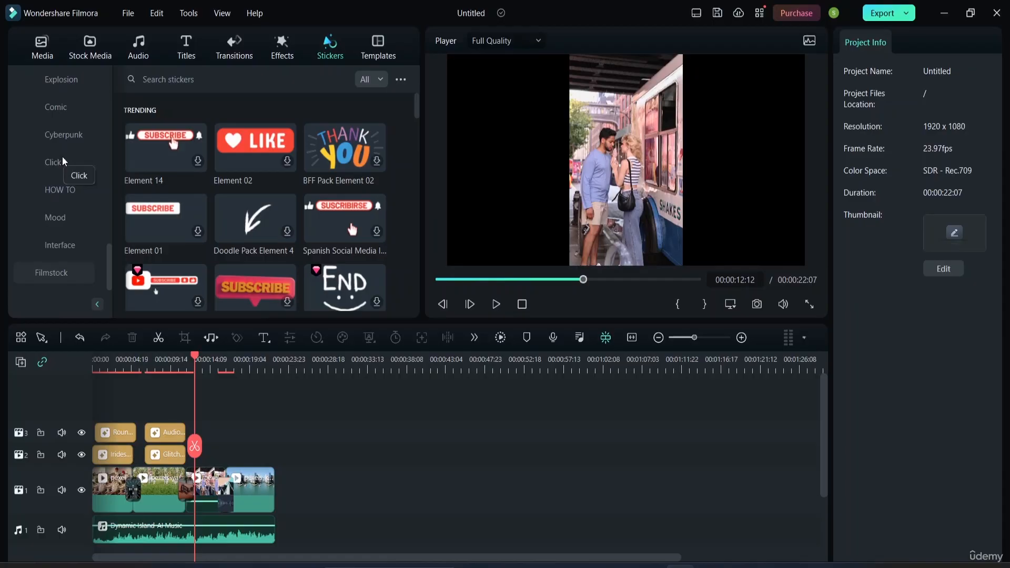
scroll(71, 191, up, 10)
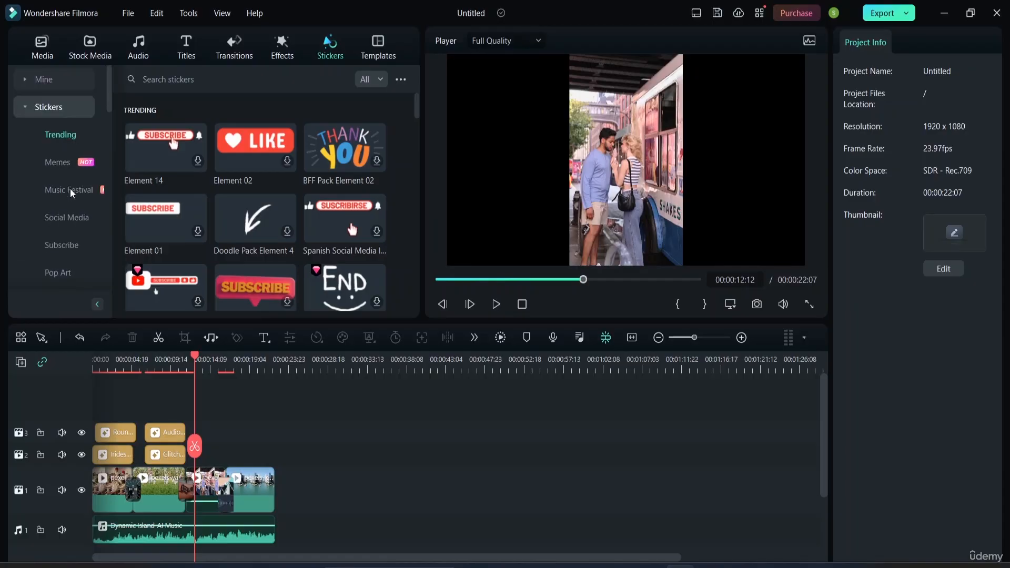
scroll(63, 184, down, 3)
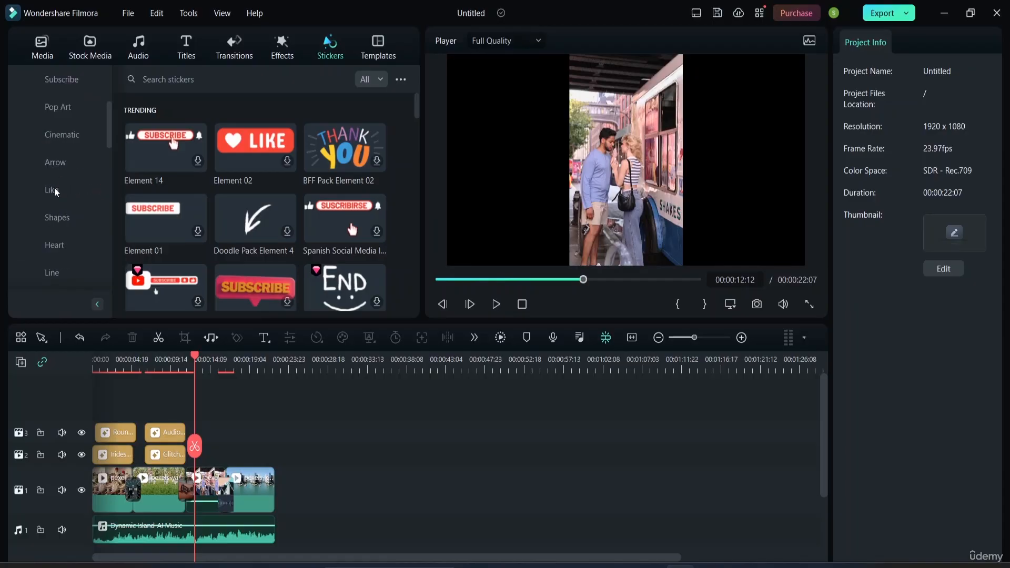
click(57, 221)
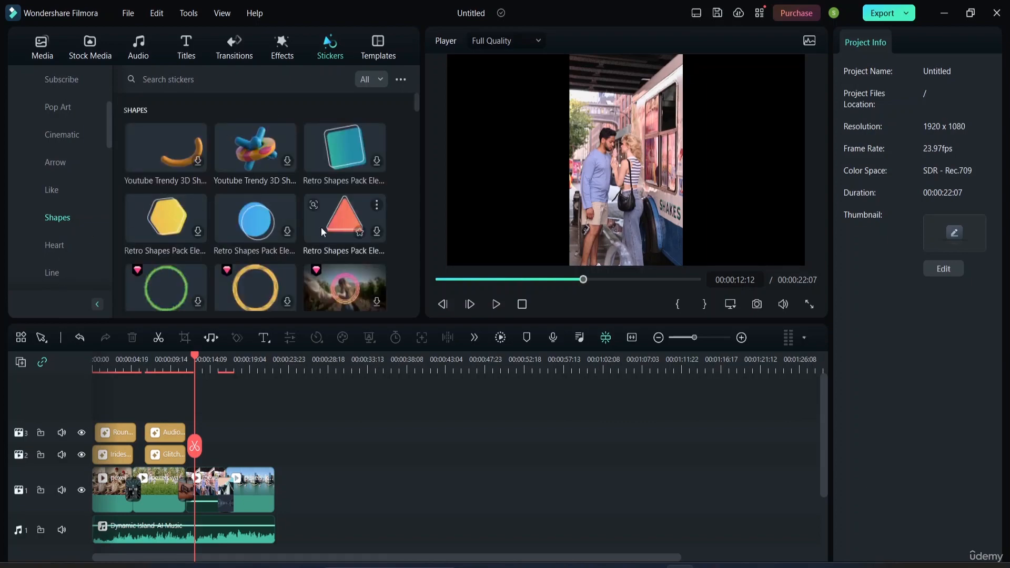
scroll(321, 228, down, 3)
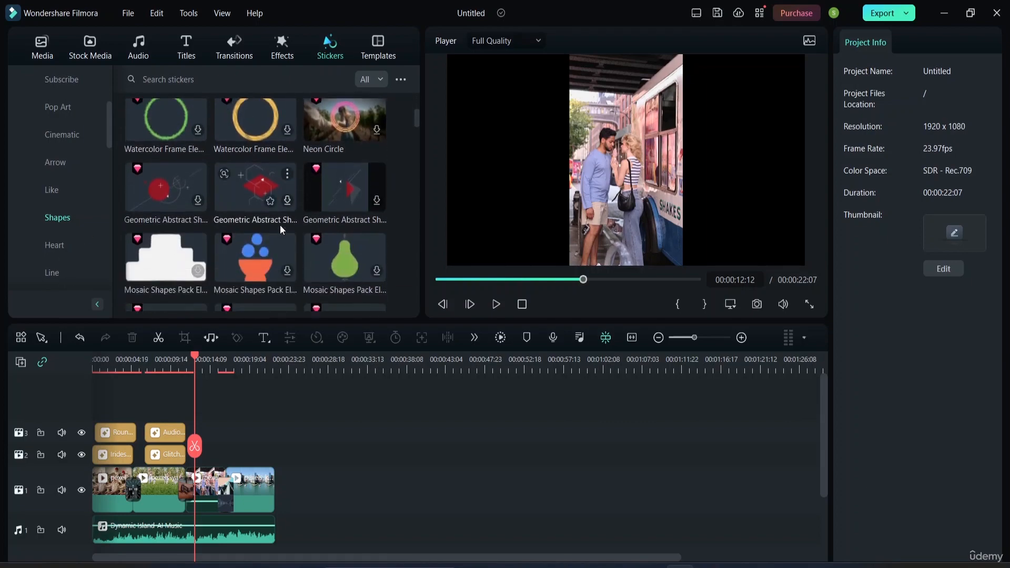
scroll(280, 225, down, 3)
scroll(63, 163, up, 5)
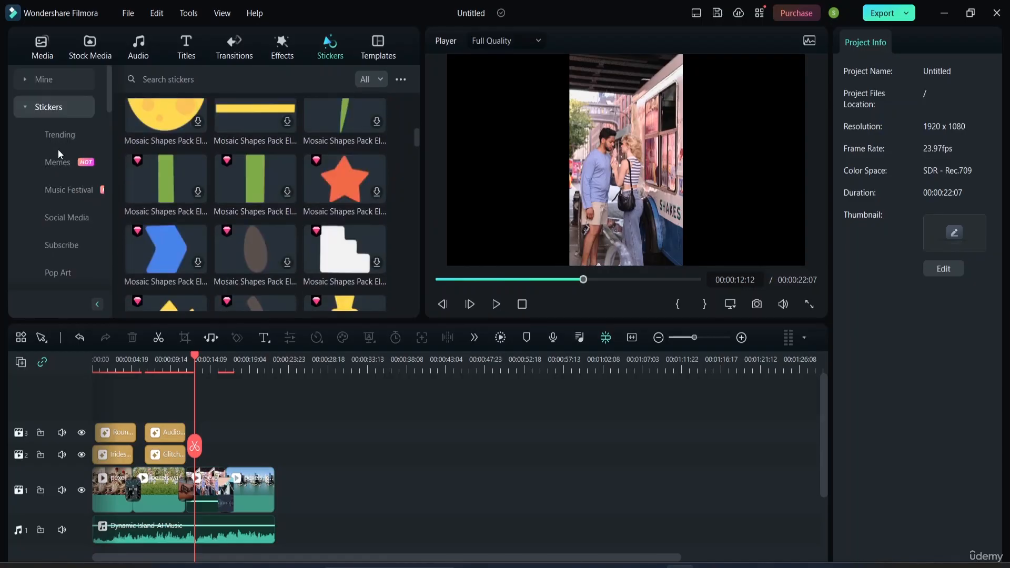
Download the Spanish Social Media, Doodle Pack Element 4 and BFF Pack Element 02 stickers from the Trending category
click(57, 136)
scroll(266, 174, down, 3)
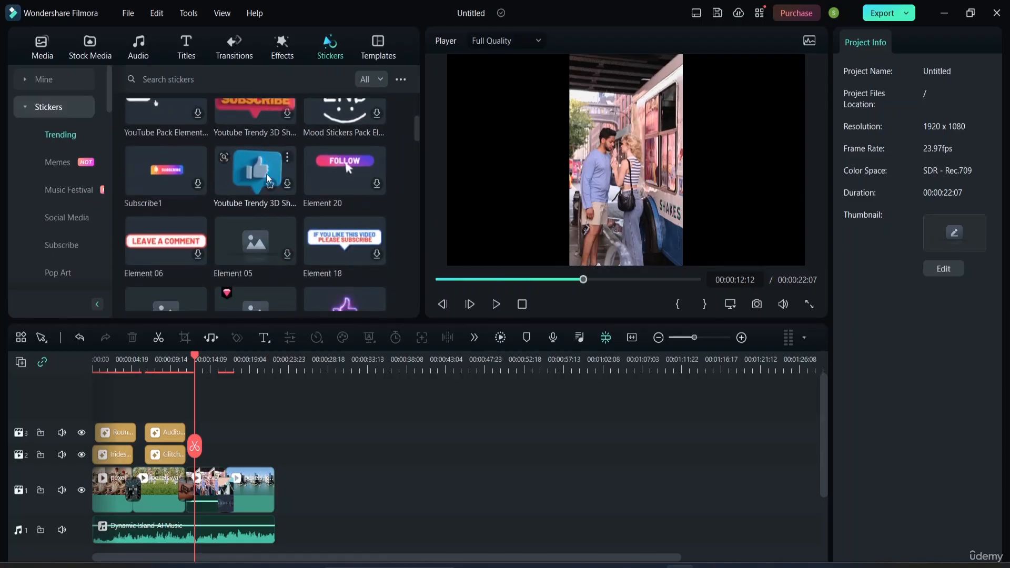
scroll(299, 198, up, 3)
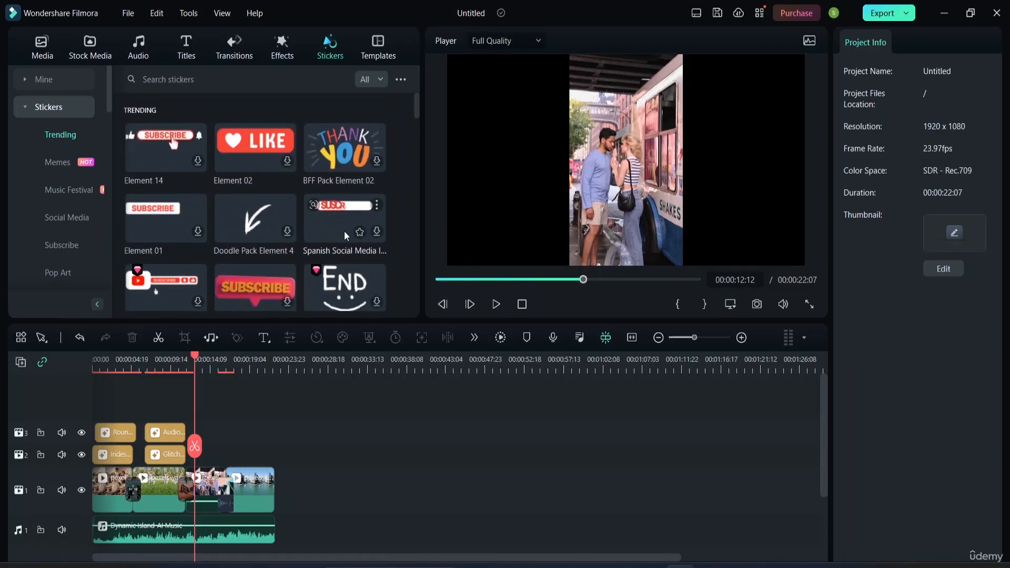
click(374, 218)
click(289, 232)
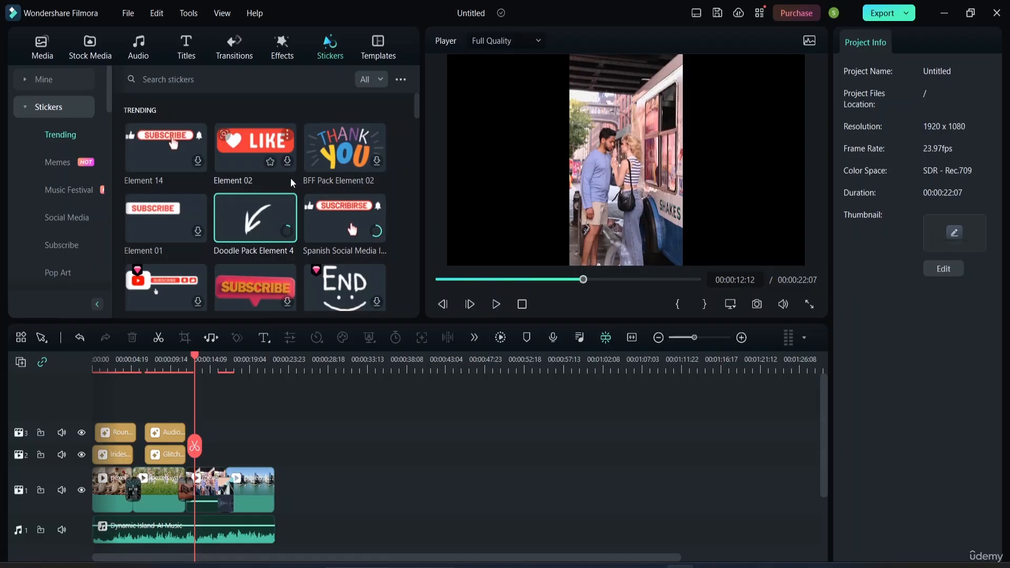
click(376, 163)
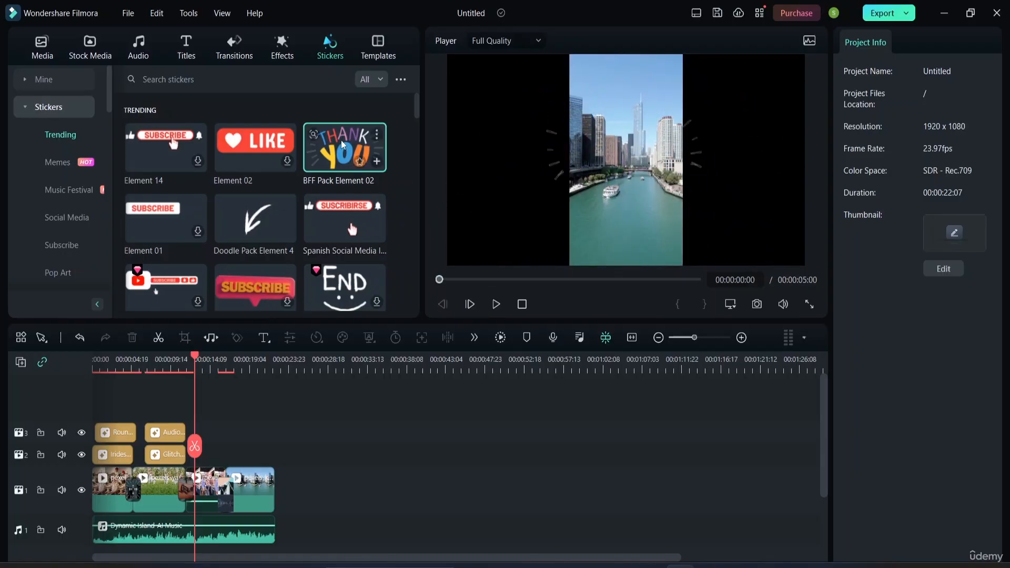
Add the BFF Pack Element 02 sticker to the end of video track 1 and play back its animation
drag(343, 153, 282, 491)
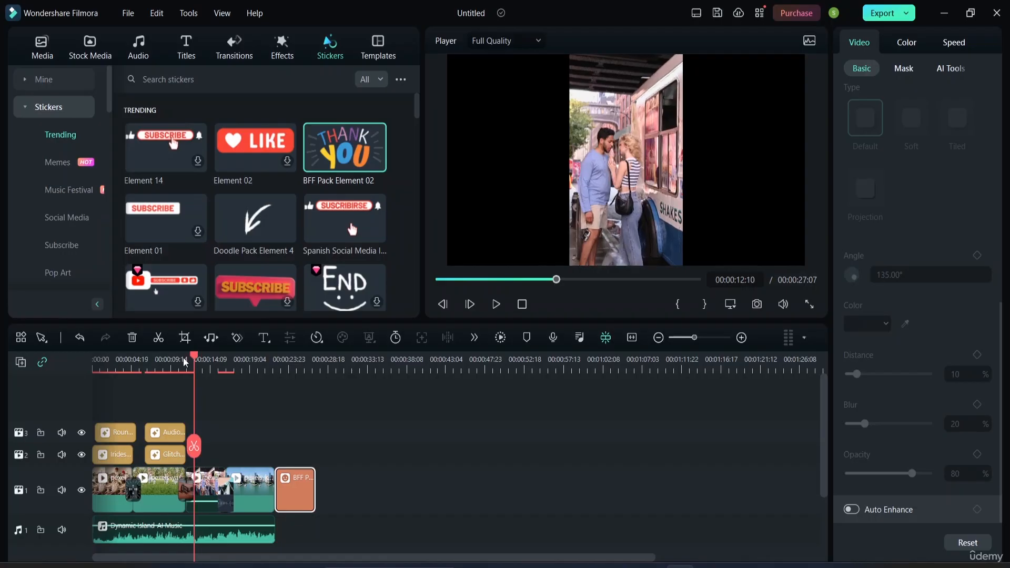
drag(191, 358, 86, 355)
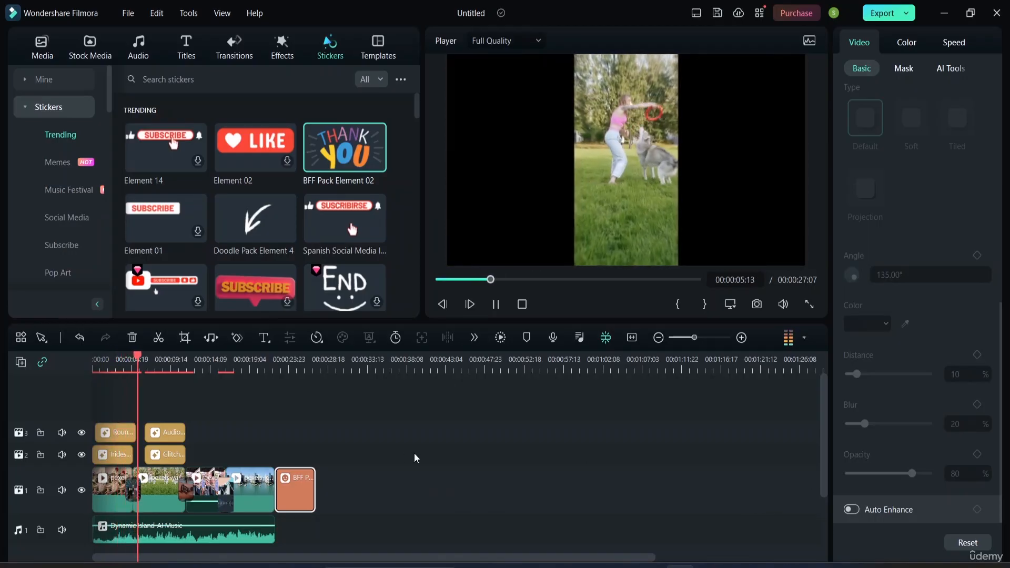
drag(150, 358, 270, 428)
key(space)
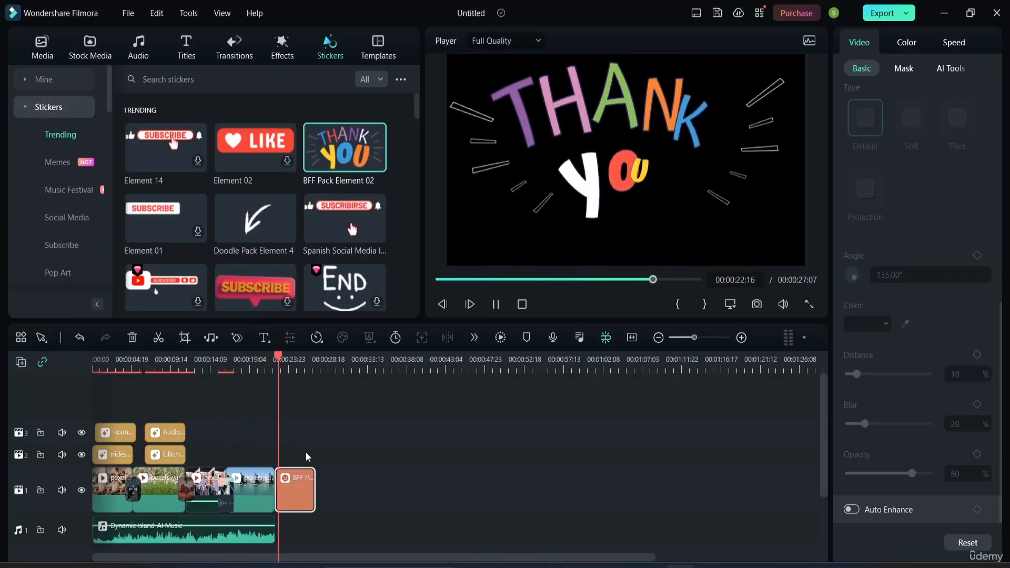
key(space)
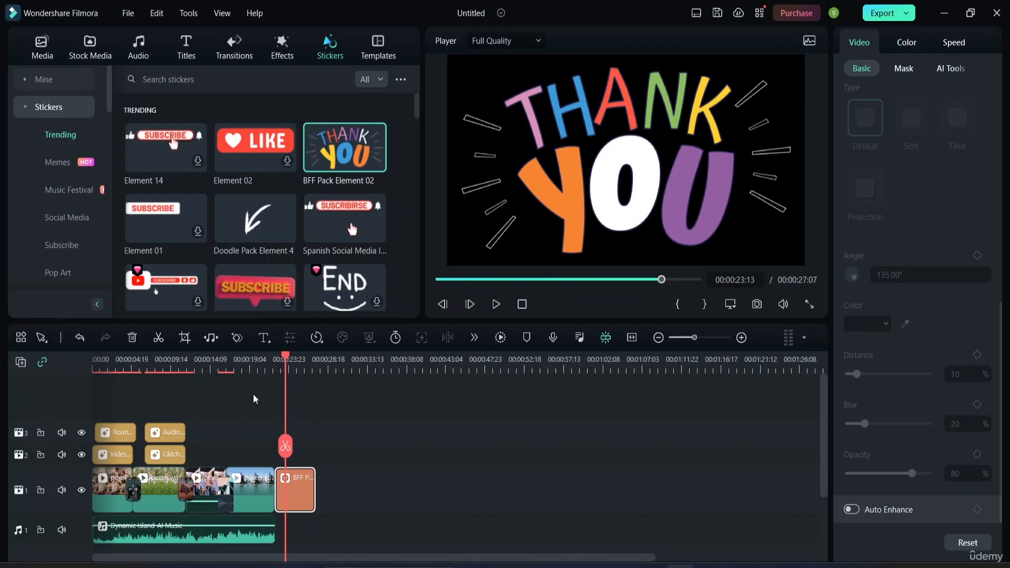
Place the Element 02 LIKE sticker on track 2 right after Glitch Stripe 2 and play it to 00:00:13:11
drag(288, 358, 99, 359)
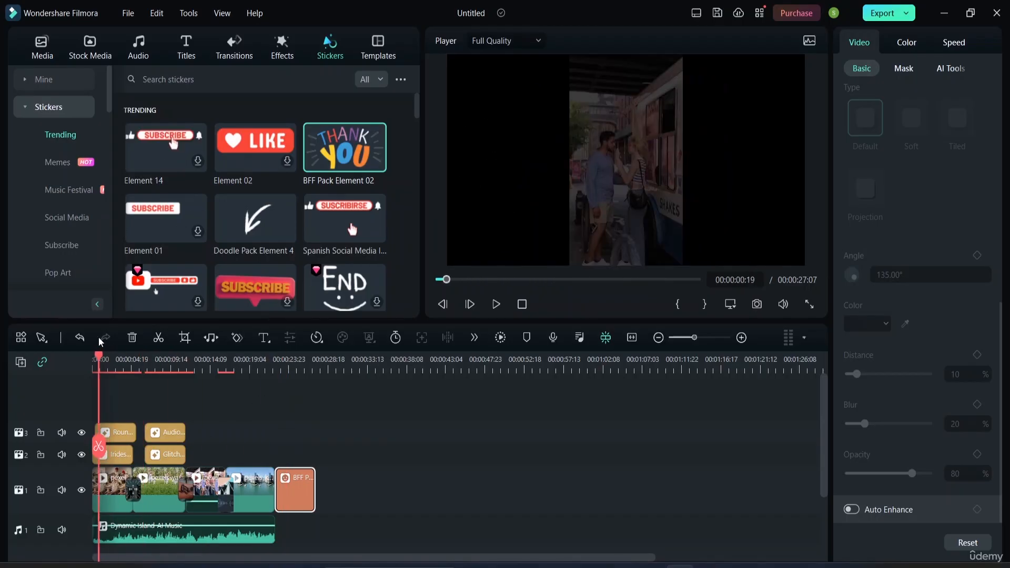
drag(259, 137, 199, 460)
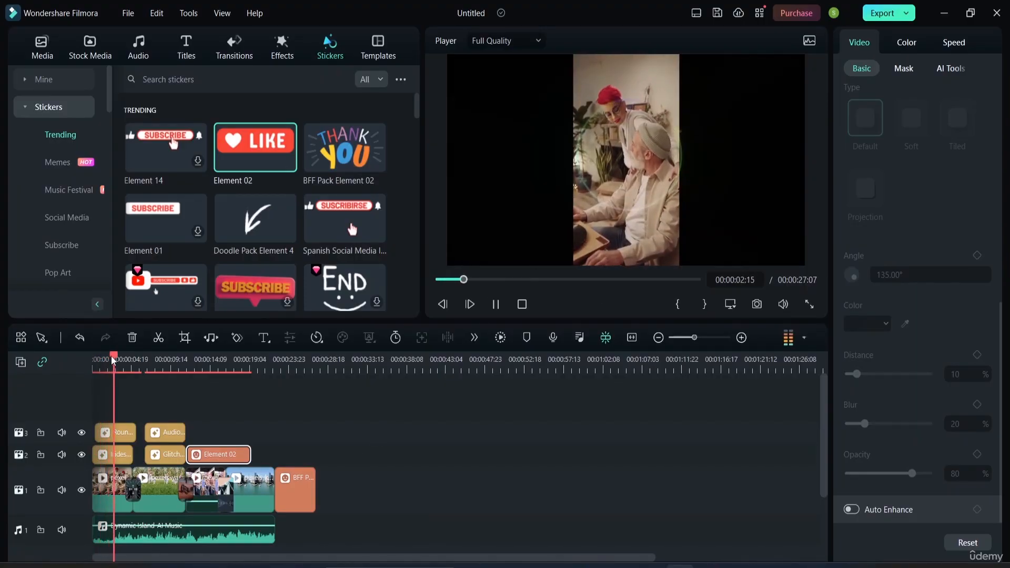
drag(112, 356, 194, 398)
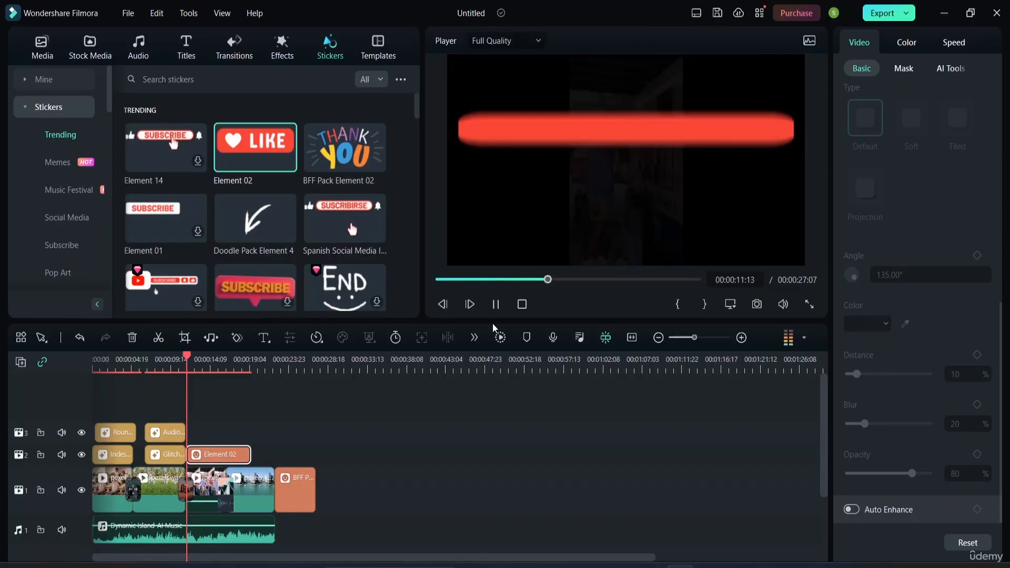
click(708, 151)
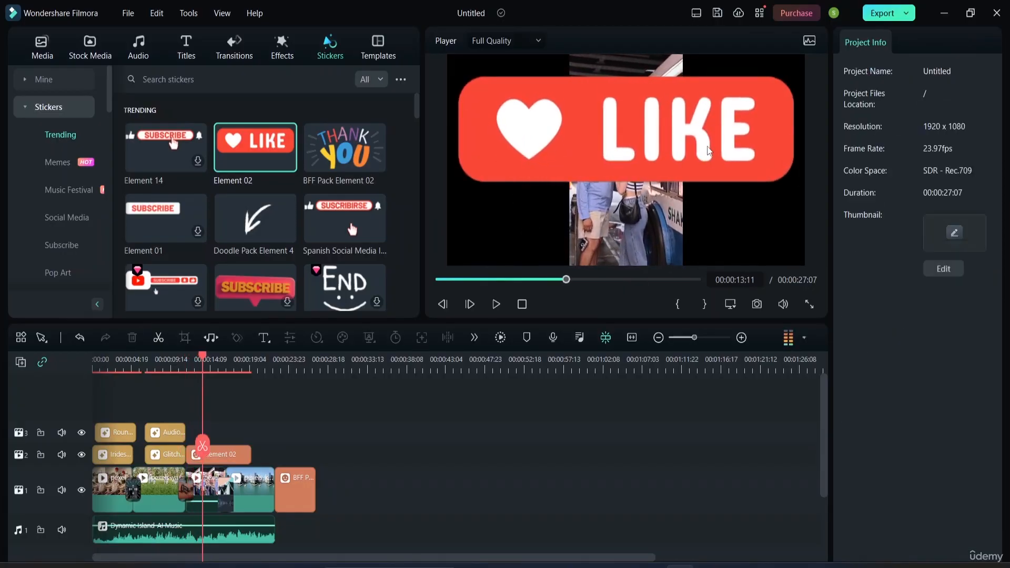
Shrink the LIKE sticker to under a third of its size and position it in the frame's upper-left area beside the couple
click(675, 122)
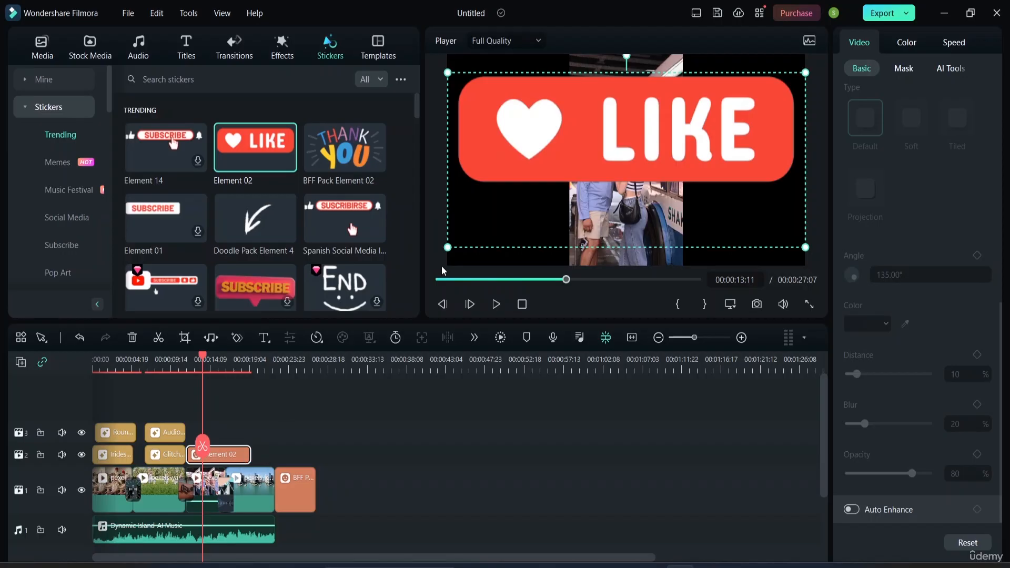
drag(806, 247, 547, 70)
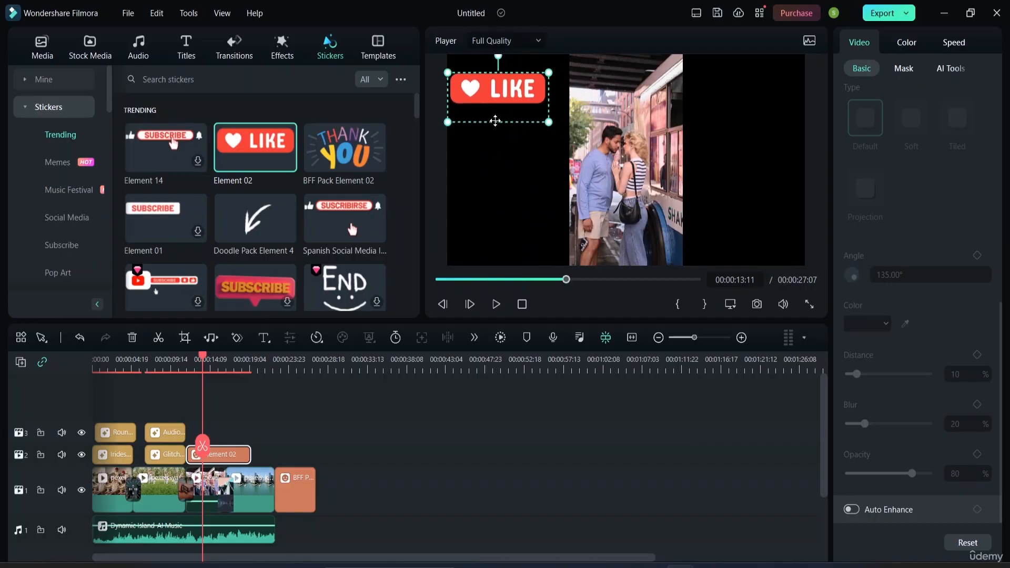
drag(495, 120, 507, 130)
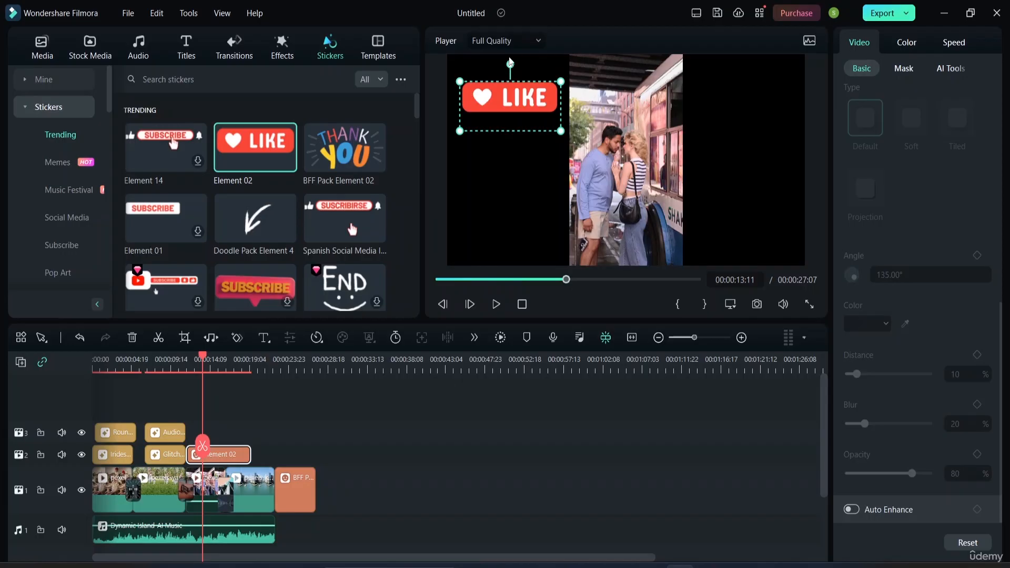
mouse_move(510, 65)
mouse_down()
mouse_move(546, 85)
mouse_move(510, 62)
mouse_up()
click(541, 167)
click(514, 96)
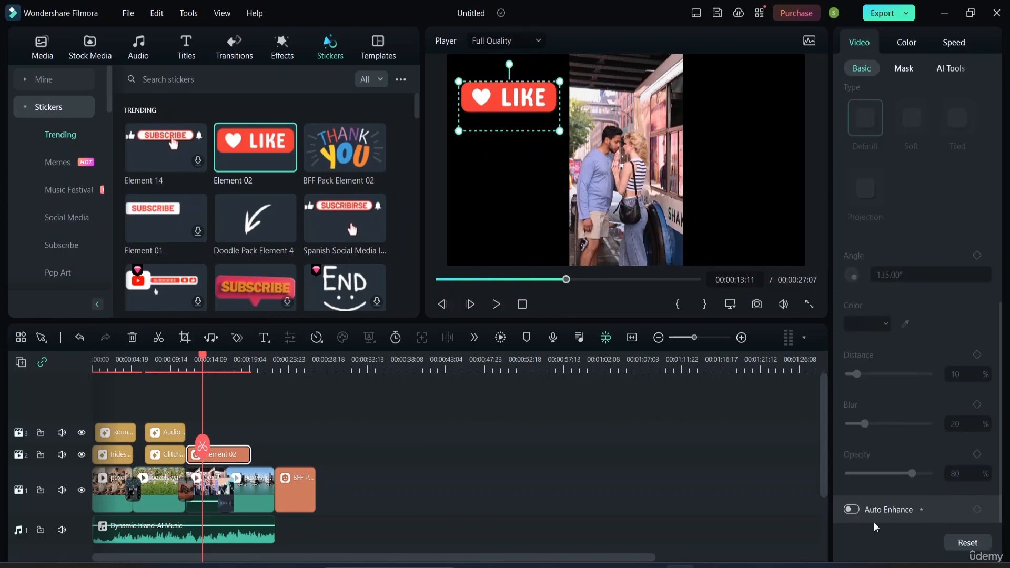
Review the mask and AI tool settings available for the LIKE sticker
click(903, 69)
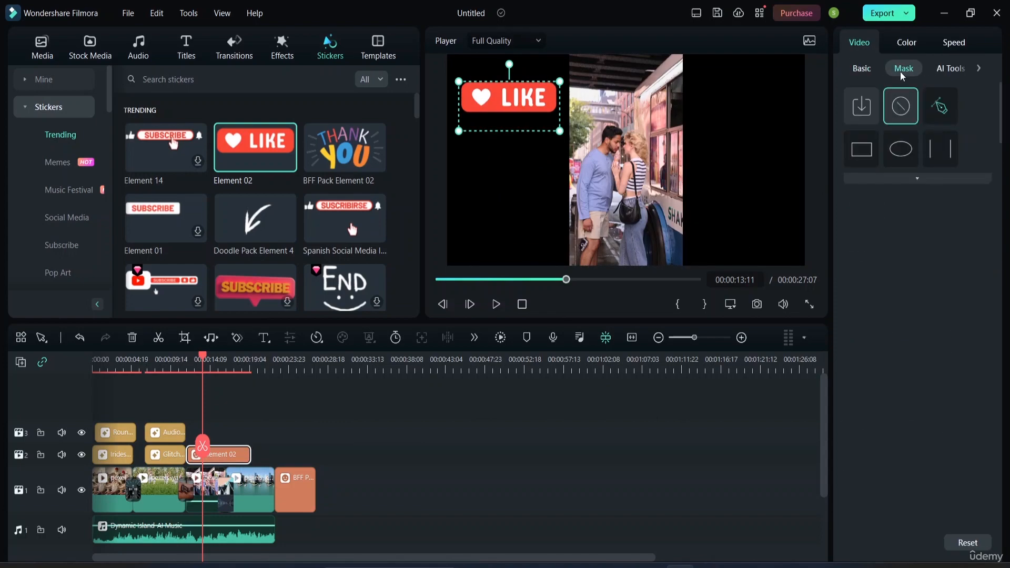
click(955, 70)
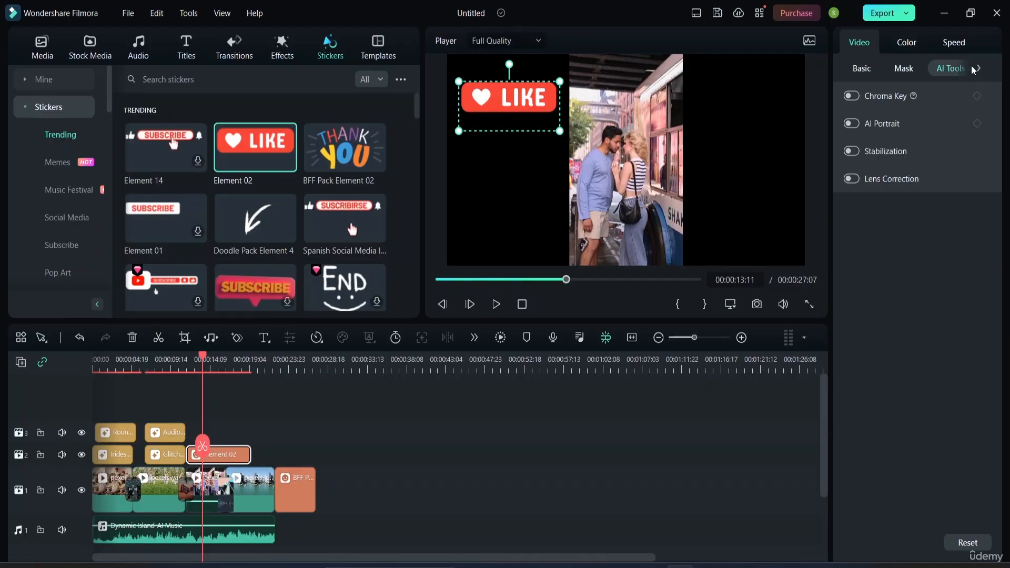
click(975, 69)
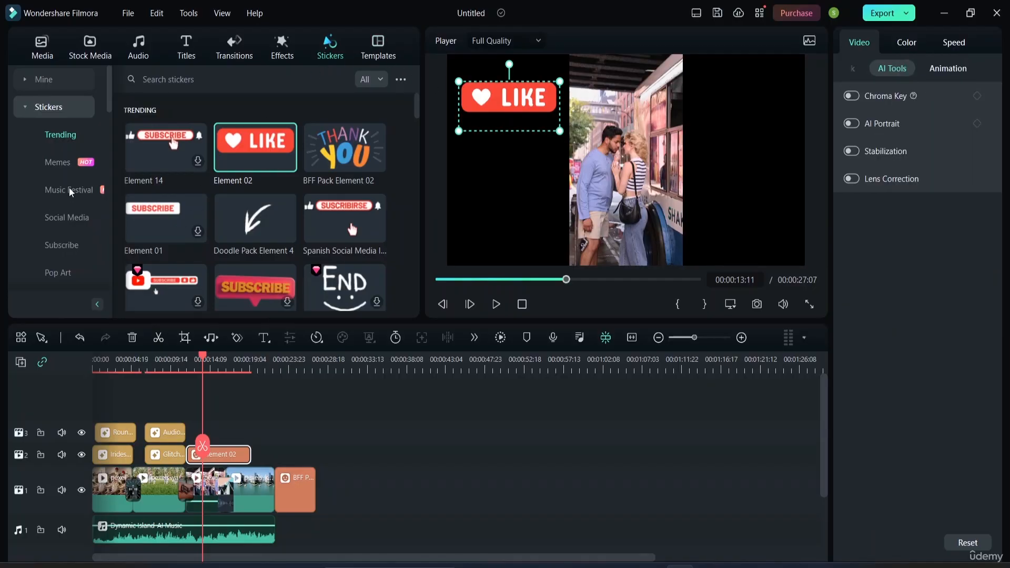
Browse the Memes stickers and the further sticker categories below them
click(57, 164)
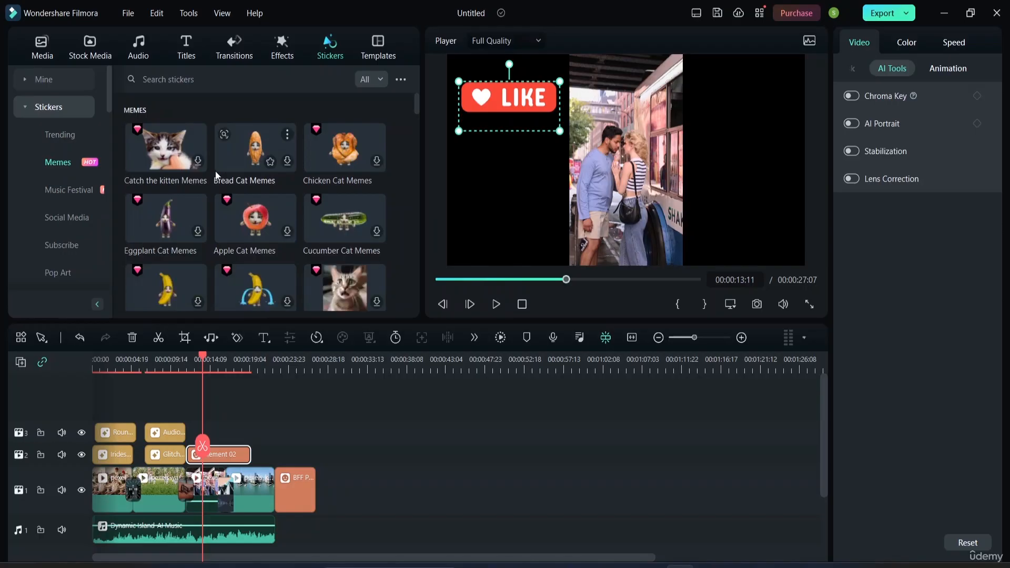
scroll(216, 171, down, 5)
scroll(74, 219, down, 5)
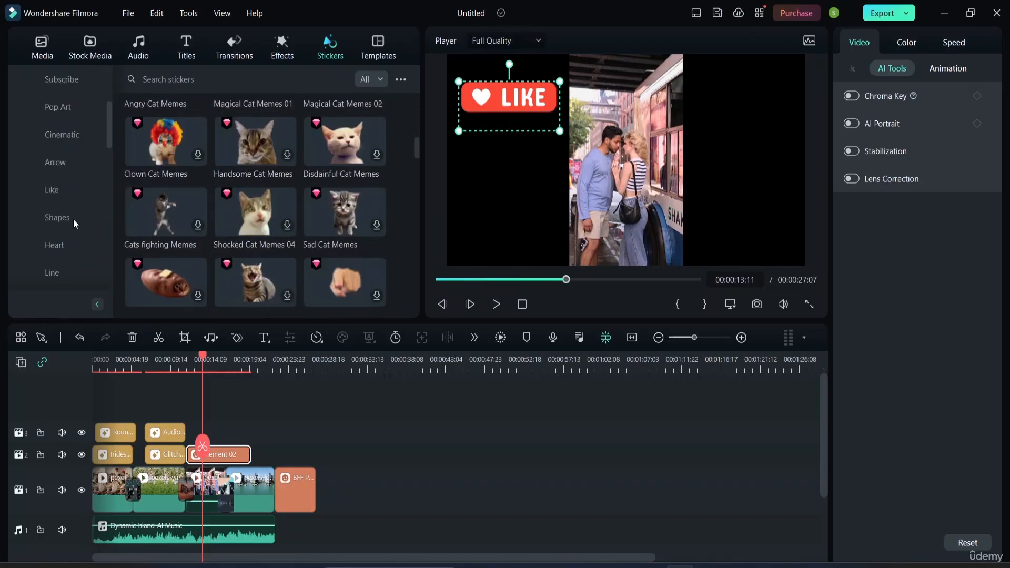
scroll(73, 219, down, 5)
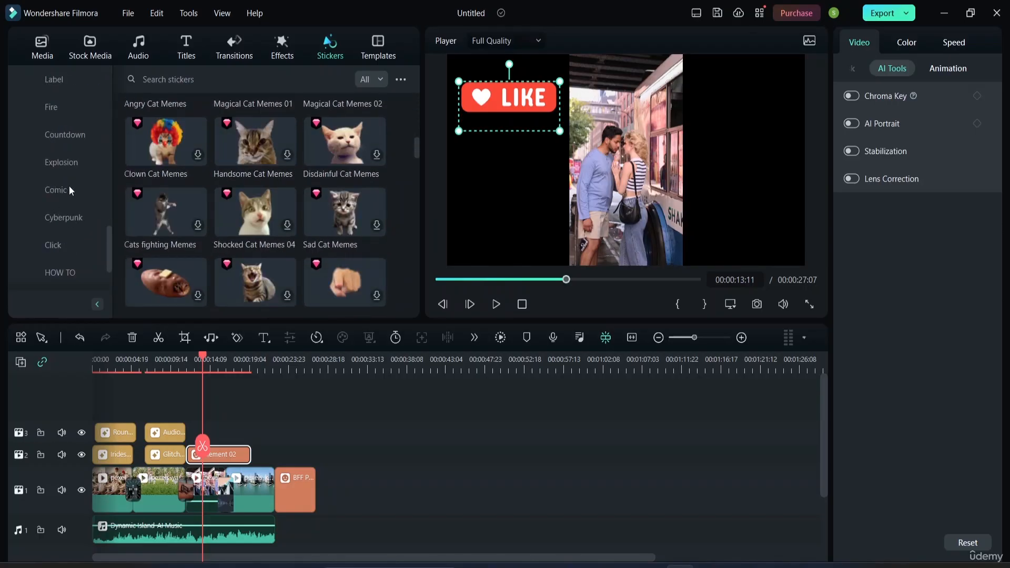
Browse the Comic stickers and the remaining sticker categories, and deselect the LIKE sticker in the preview
click(67, 189)
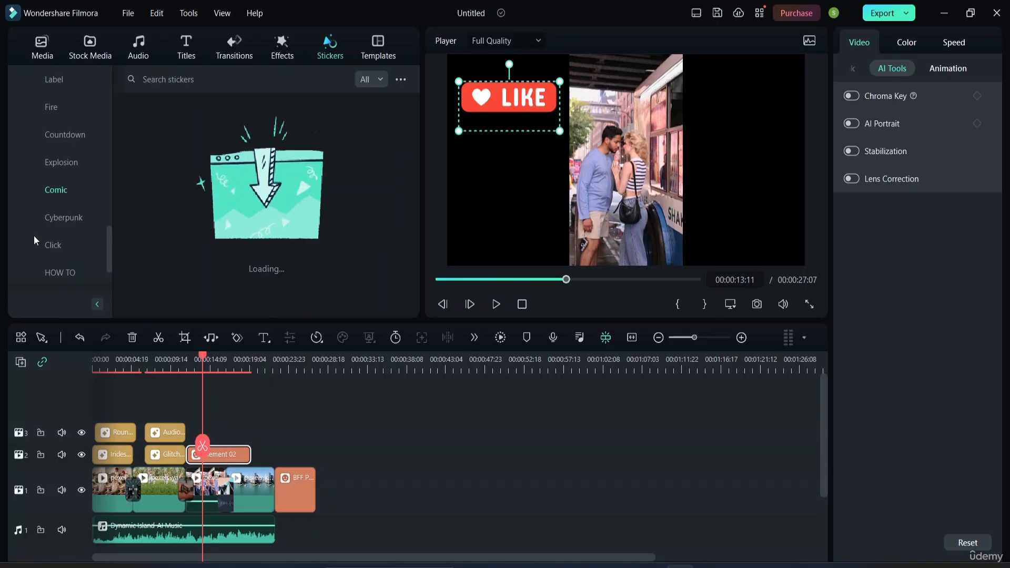
scroll(65, 232, down, 3)
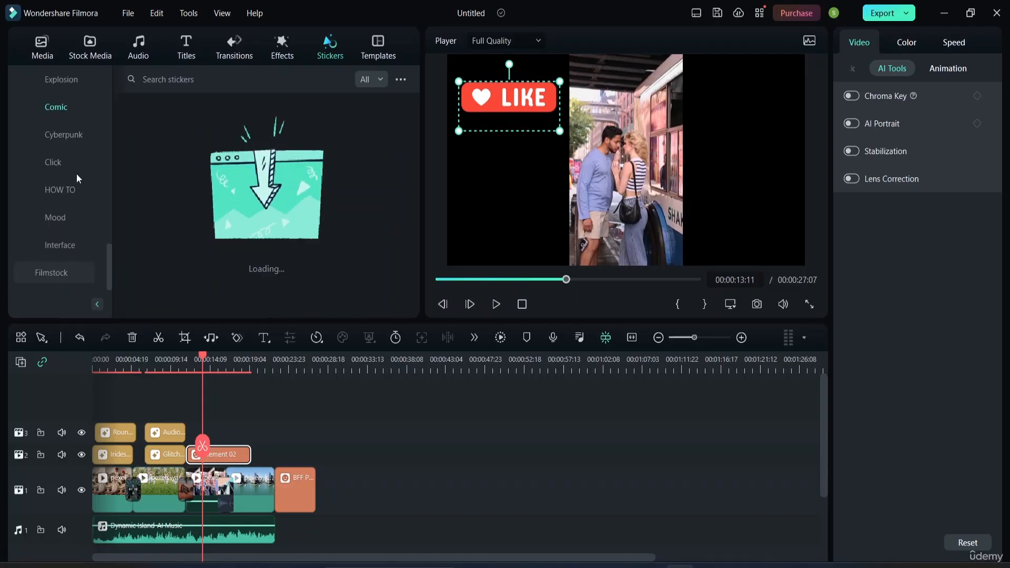
scroll(77, 174, up, 8)
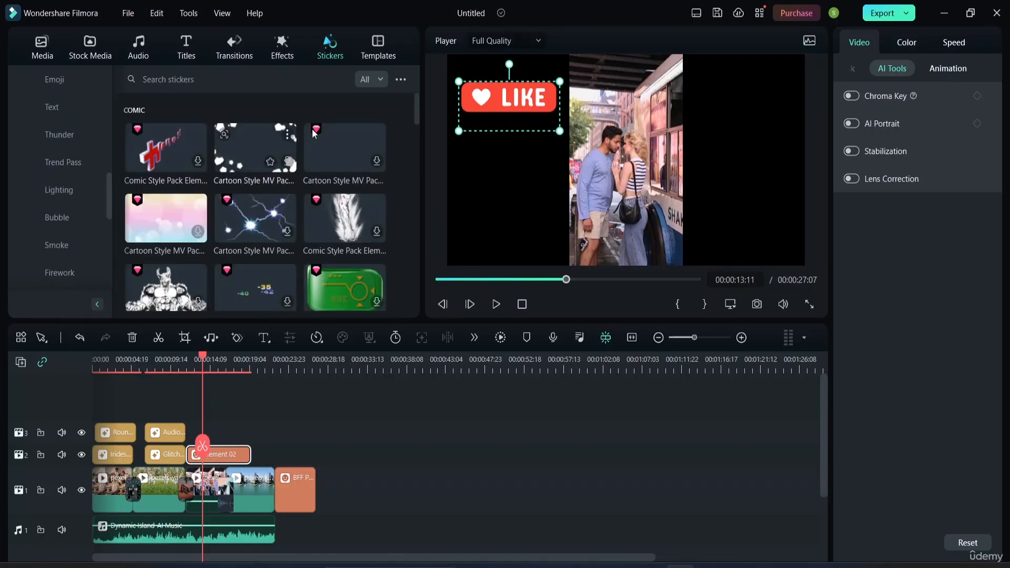
click(511, 205)
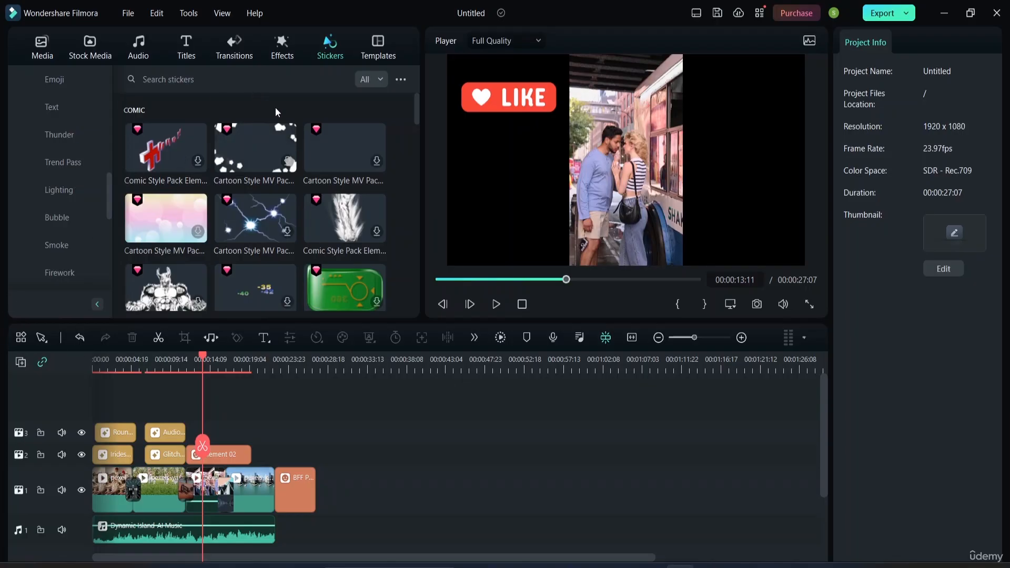
Add the downloaded Element 02 LIKE sticker to the favorites and show the favorite stickers
scroll(71, 147, up, 10)
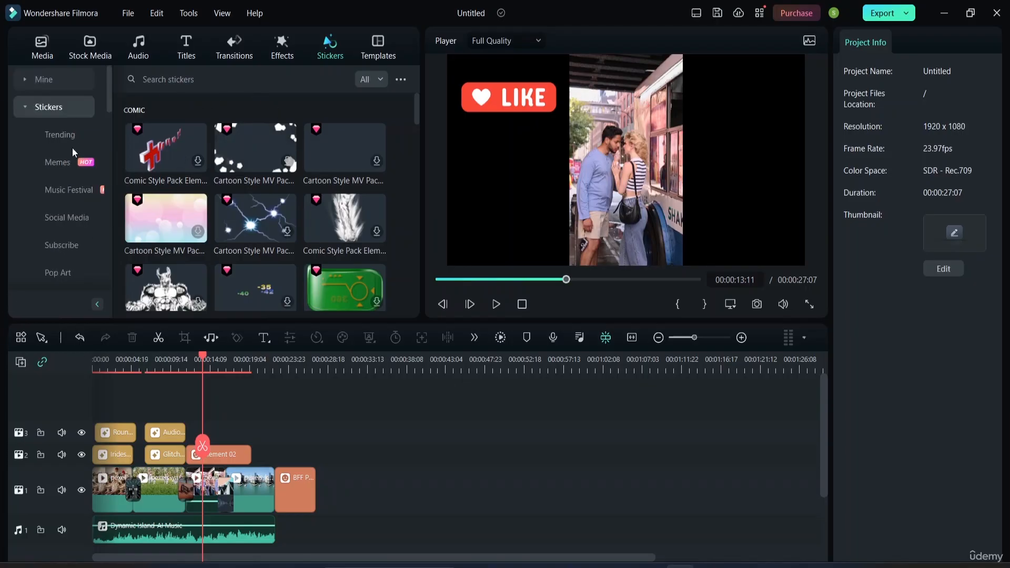
click(44, 82)
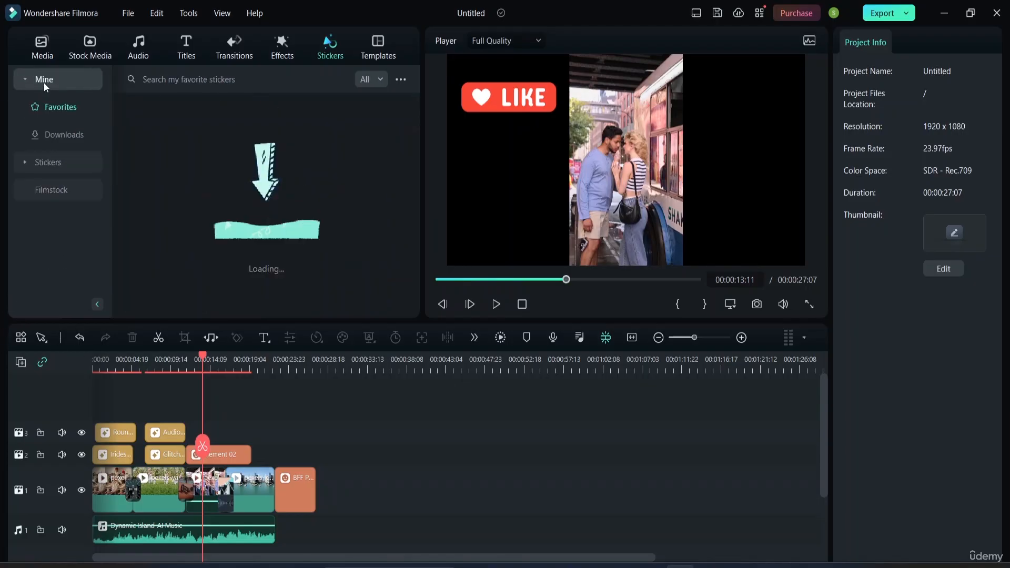
click(59, 136)
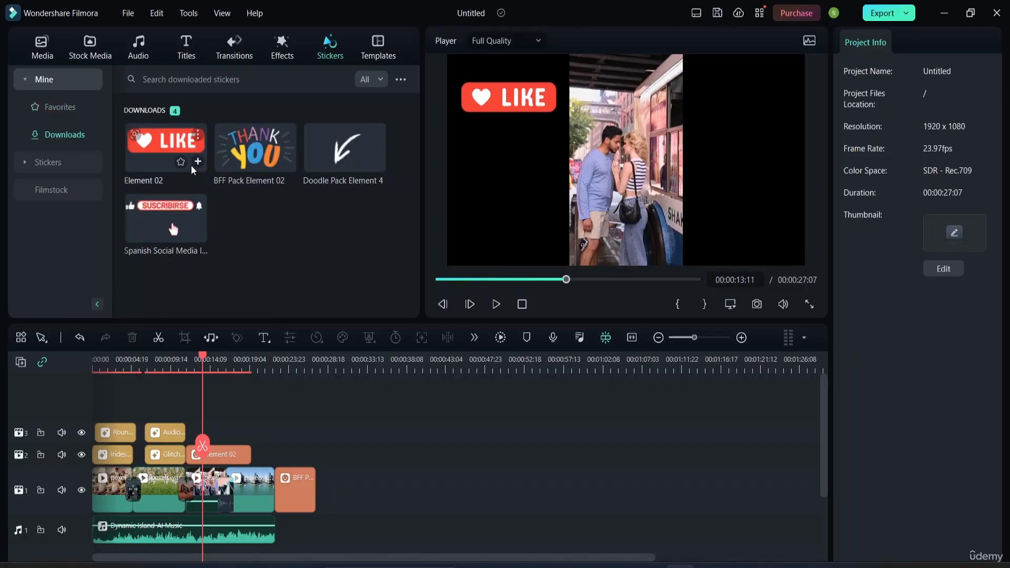
click(181, 164)
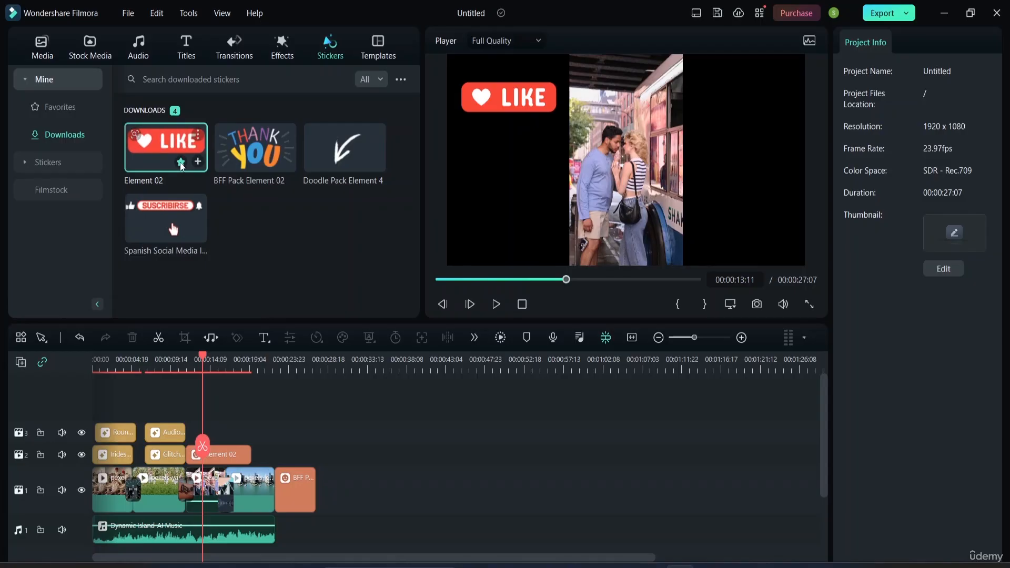
click(72, 105)
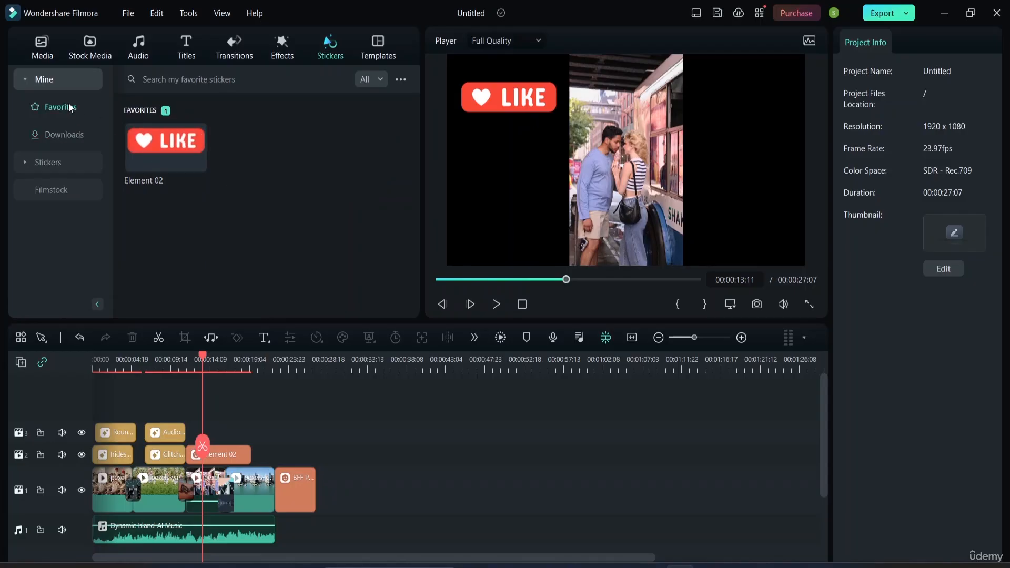
Review the Sports split screens, the Trending templates, and the favorite and downloaded items in the templates library
click(377, 56)
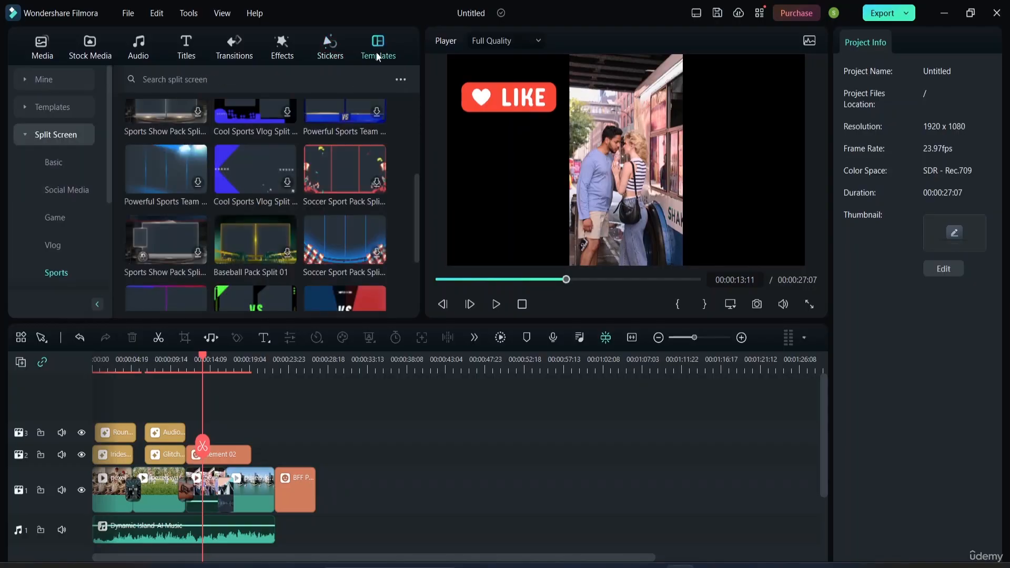
scroll(283, 204, up, 3)
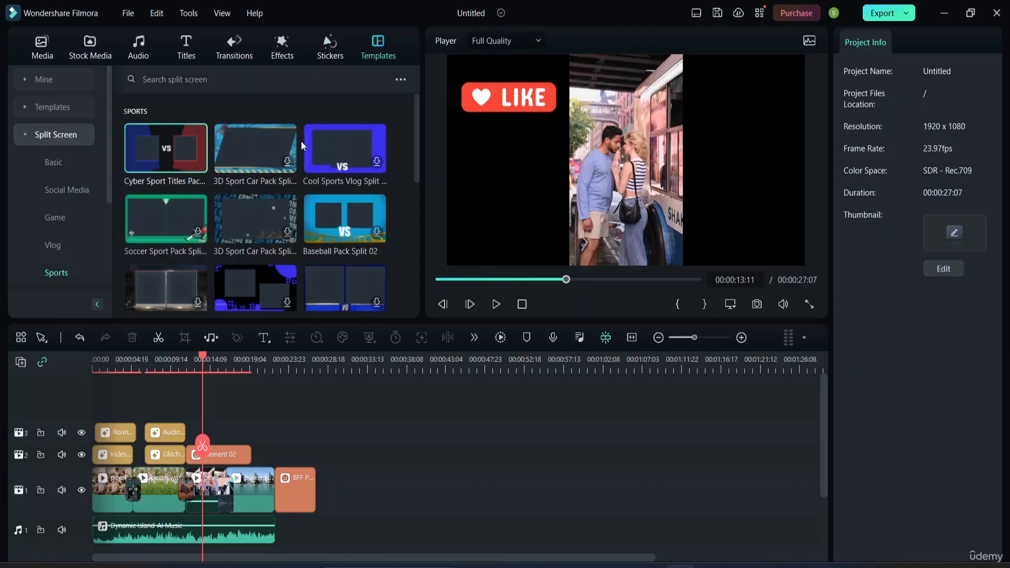
click(52, 107)
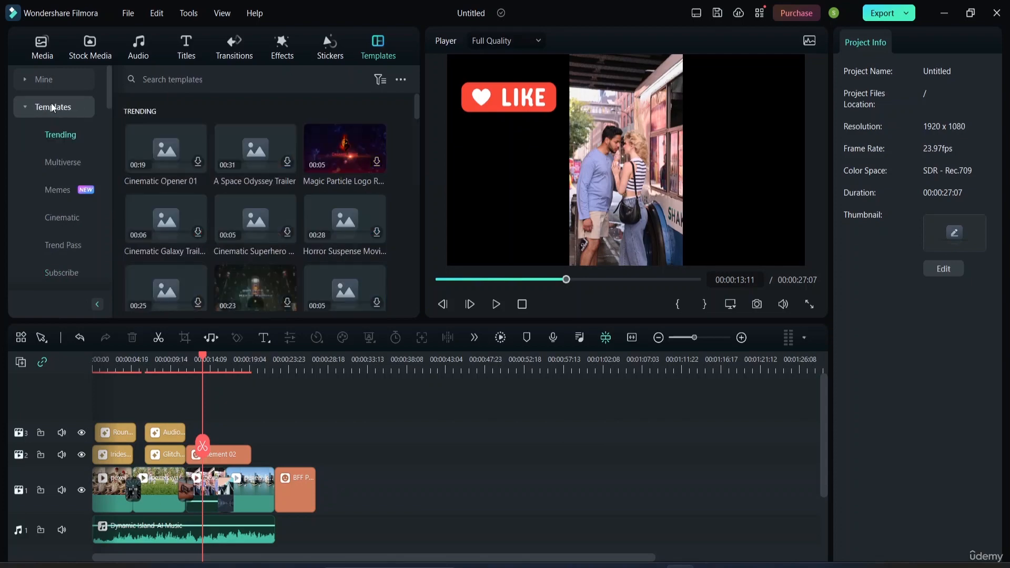
click(55, 82)
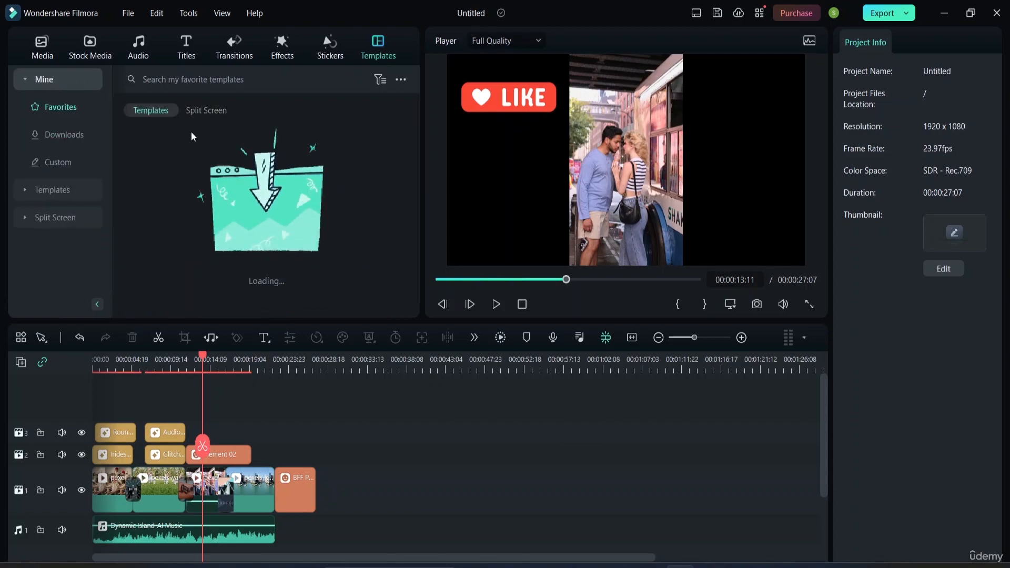
click(64, 136)
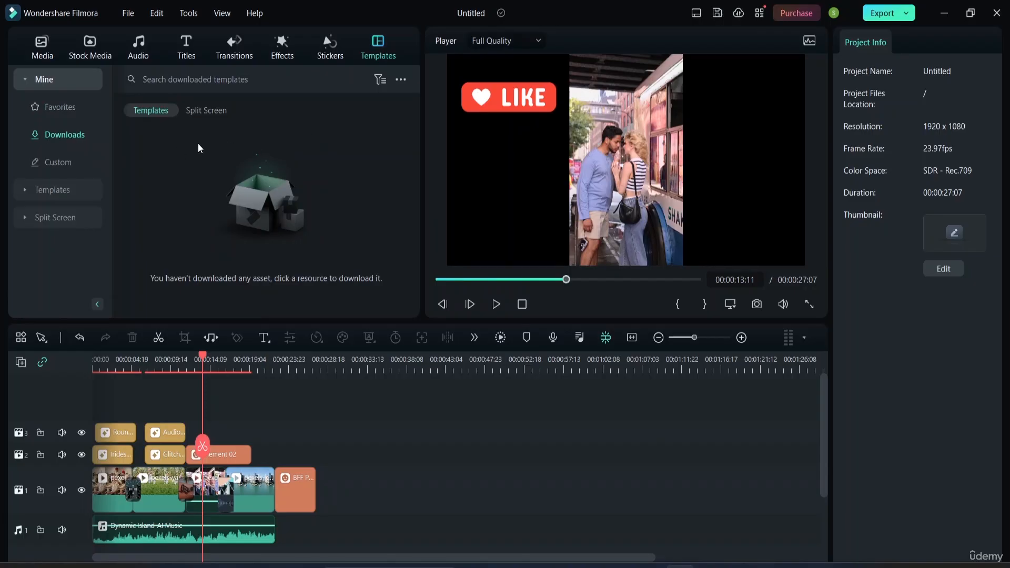
click(204, 112)
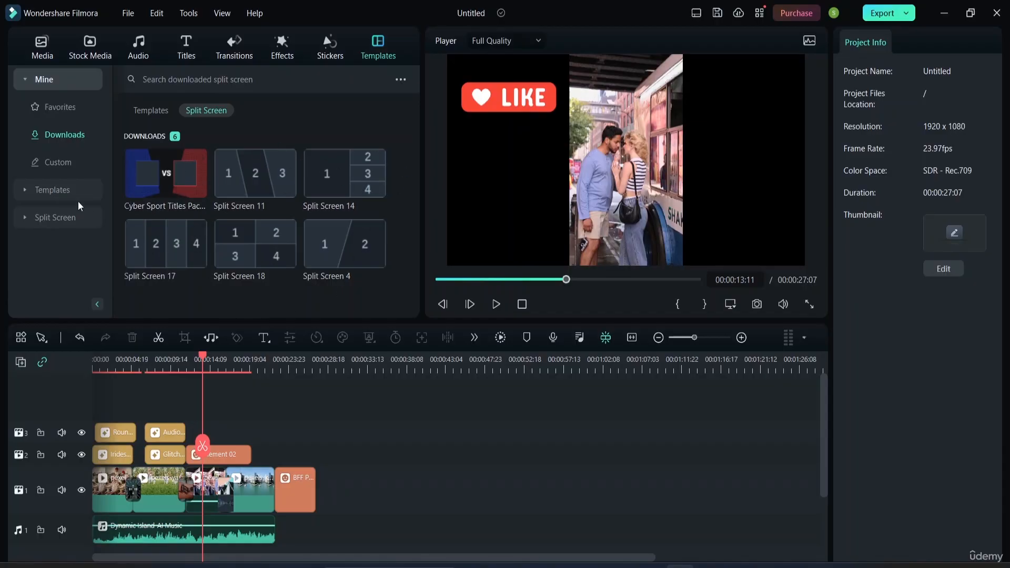
Save the current project as a custom template and close the confirmation dialog
click(46, 164)
click(185, 153)
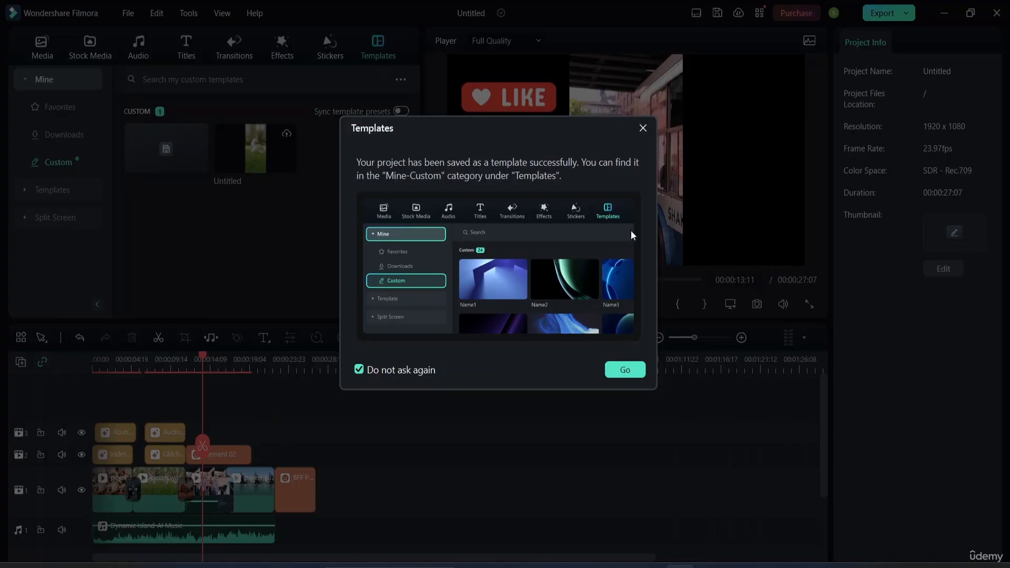
click(643, 129)
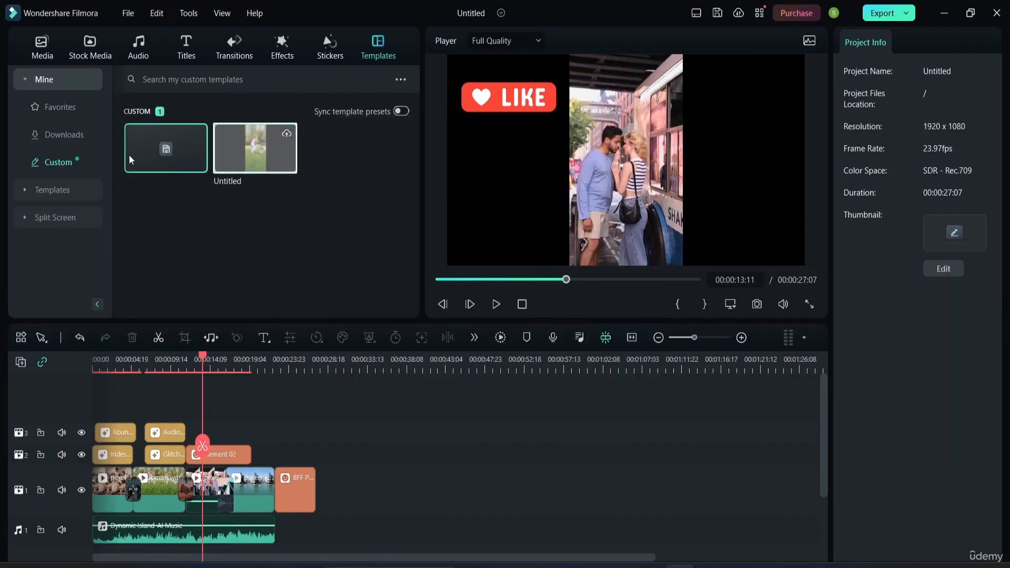
Browse the Multiverse, Memes, Trending and Cinematic templates and the full list of template categories
click(52, 190)
click(68, 162)
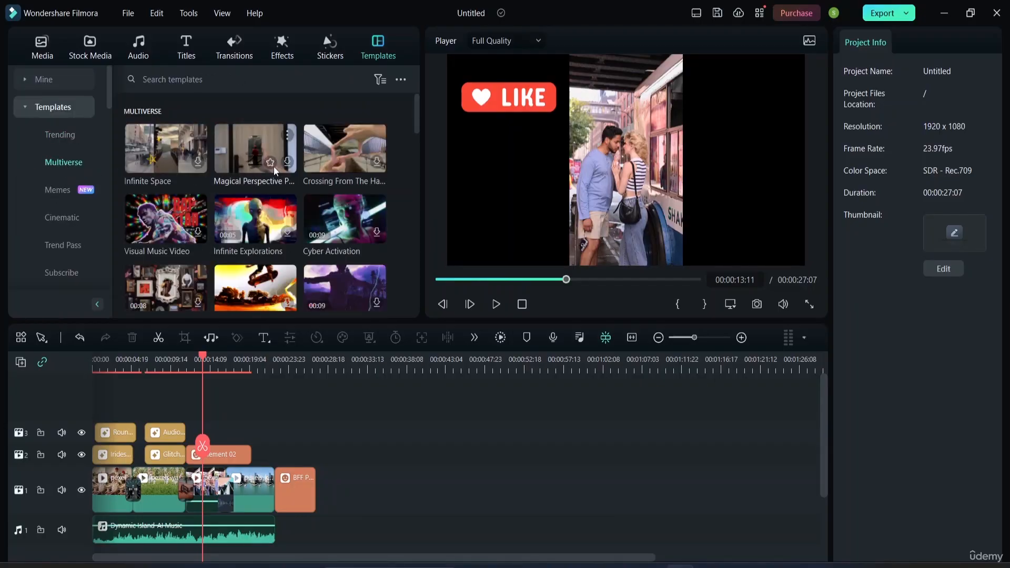
click(49, 190)
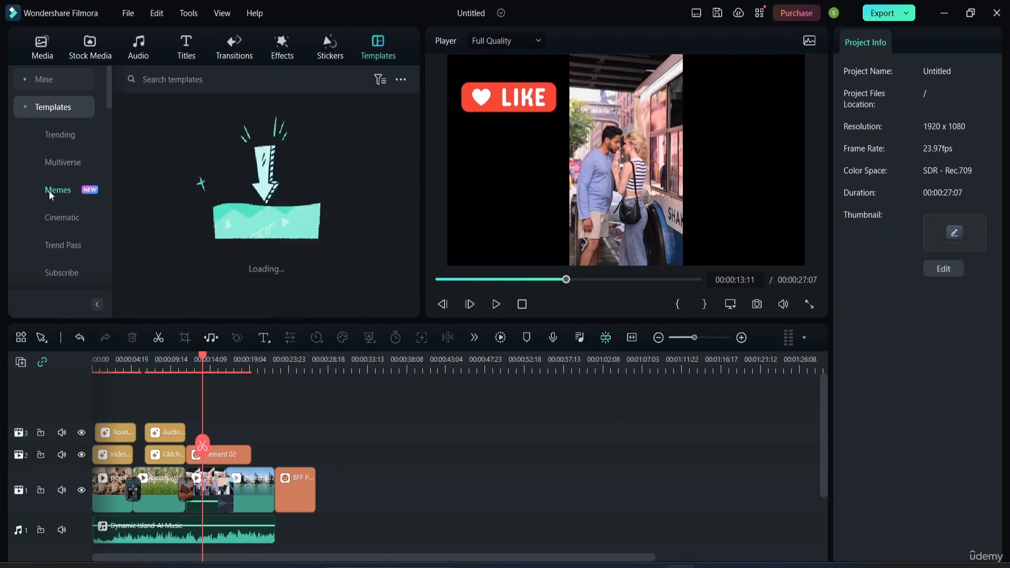
click(58, 136)
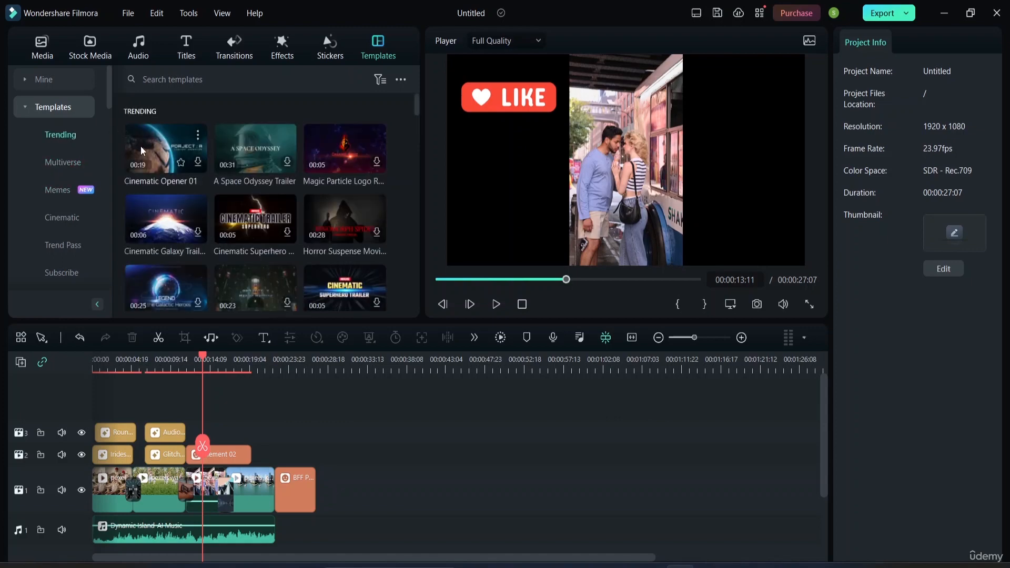
click(49, 221)
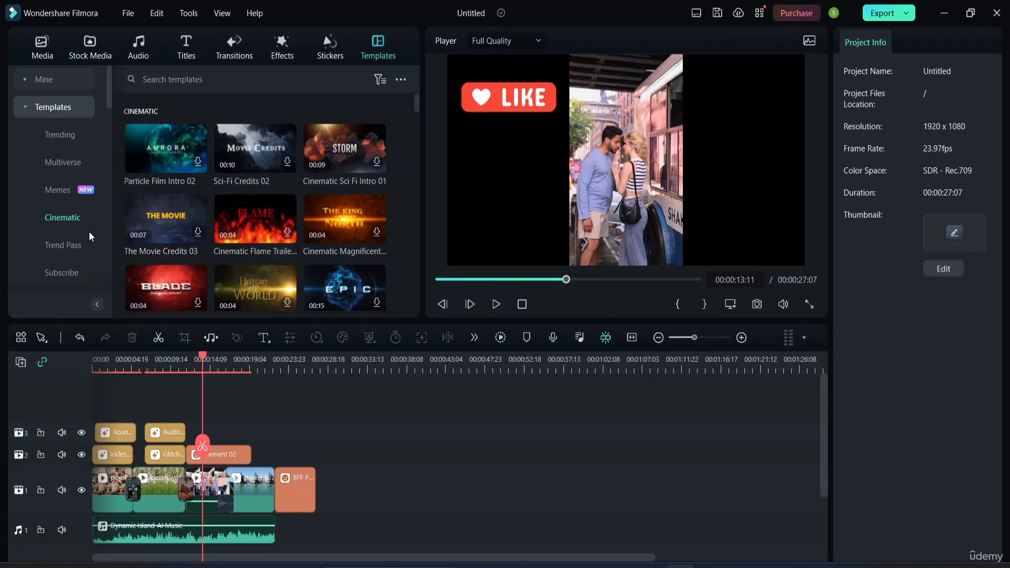
scroll(68, 244, down, 5)
scroll(68, 244, down, 3)
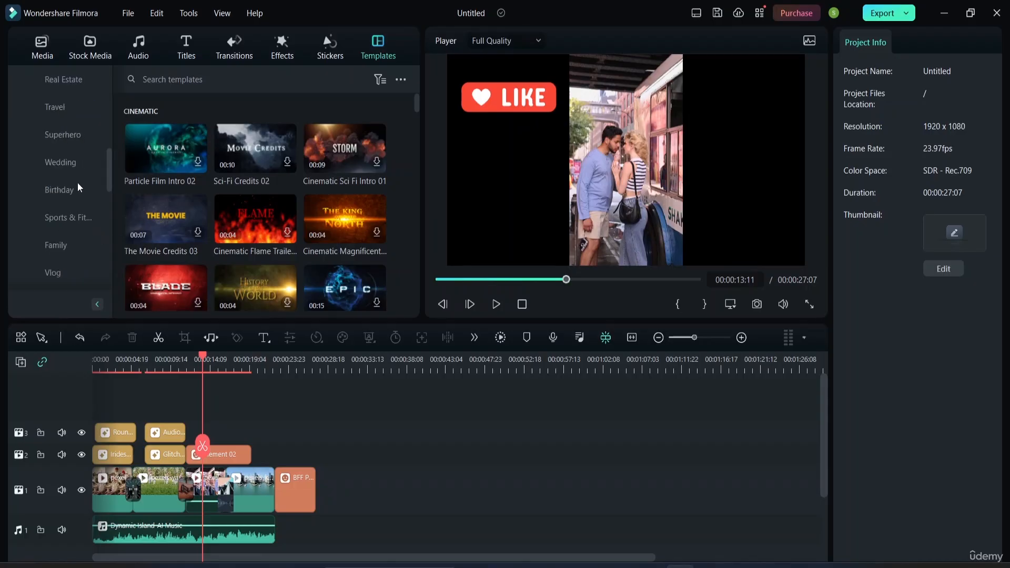
scroll(77, 182, up, 5)
scroll(66, 144, down, 5)
scroll(68, 141, down, 4)
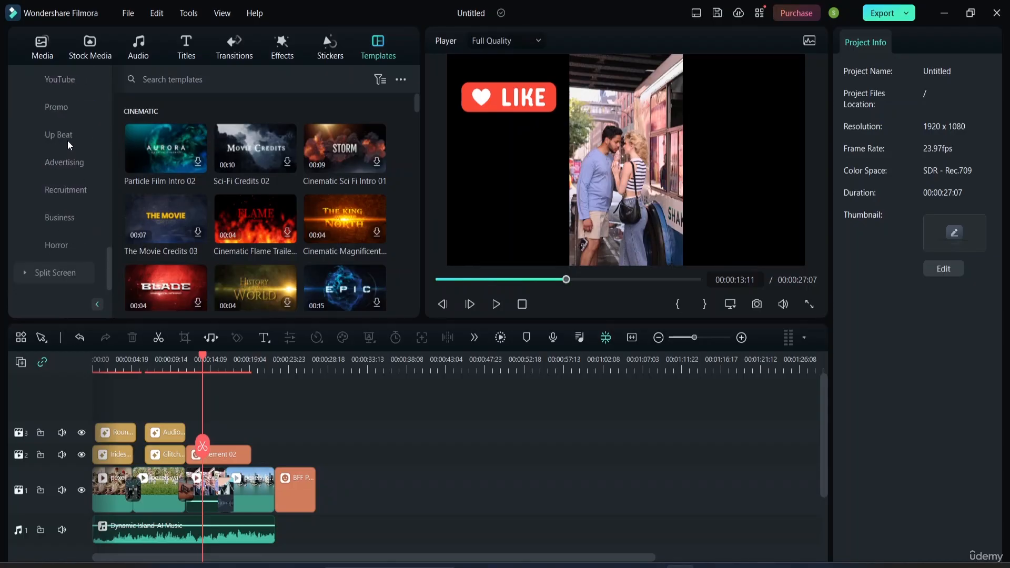
scroll(67, 140, up, 3)
scroll(67, 140, down, 3)
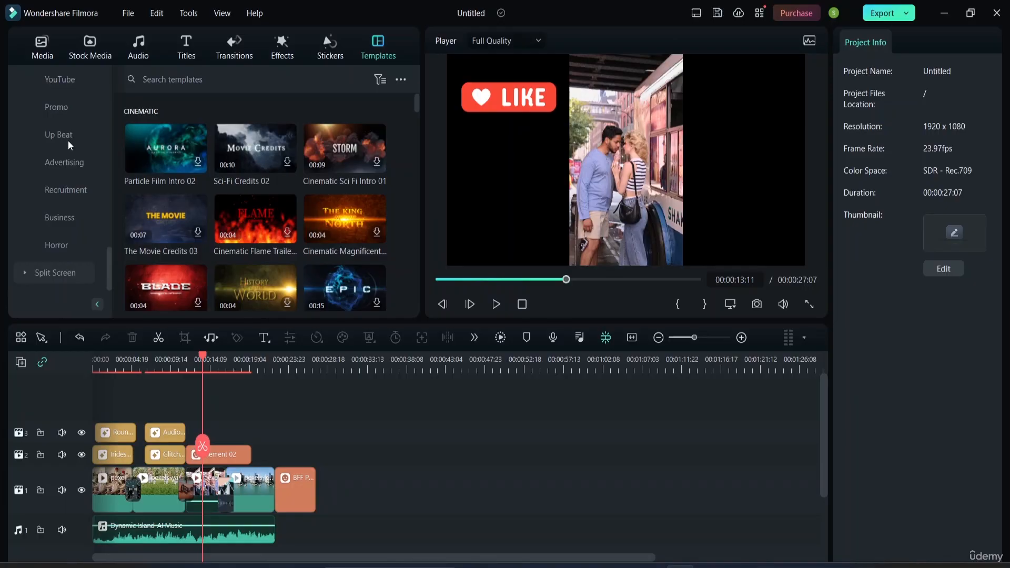
Try the Basic Split Screen 4 layout at the start of track 4, play it to 00:00:05:05, and remove it
click(55, 274)
click(151, 156)
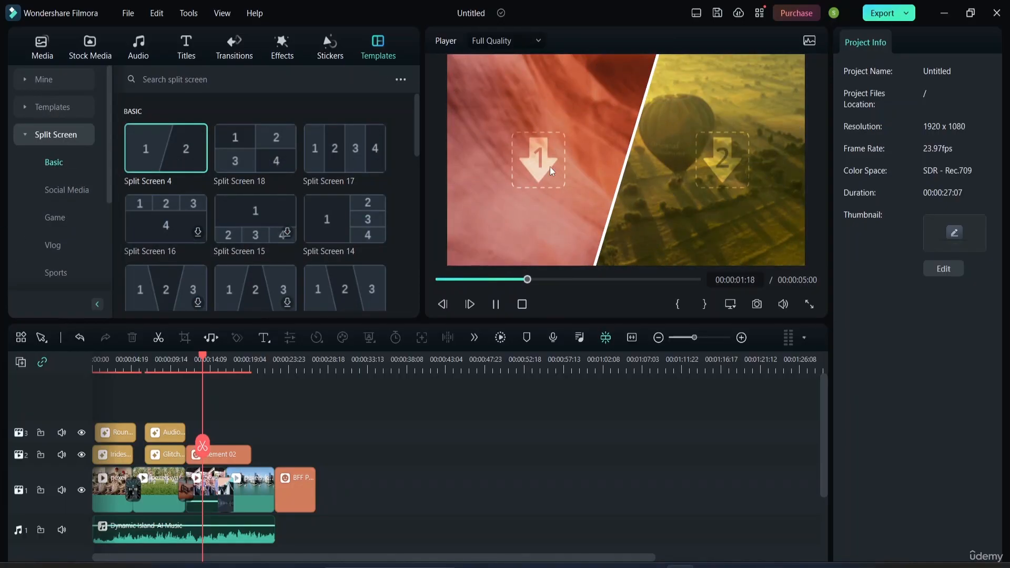
drag(170, 146, 213, 418)
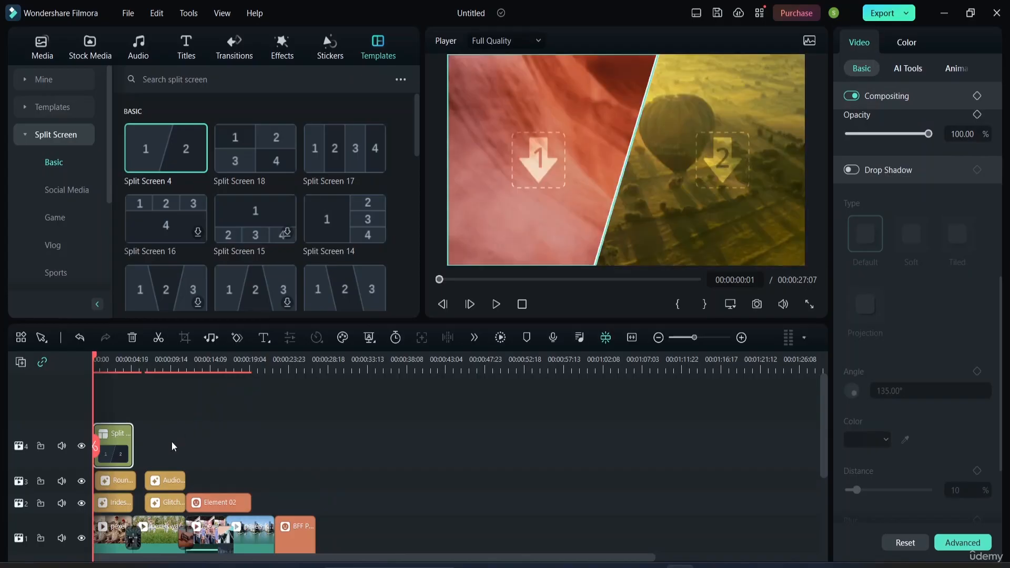
key(space)
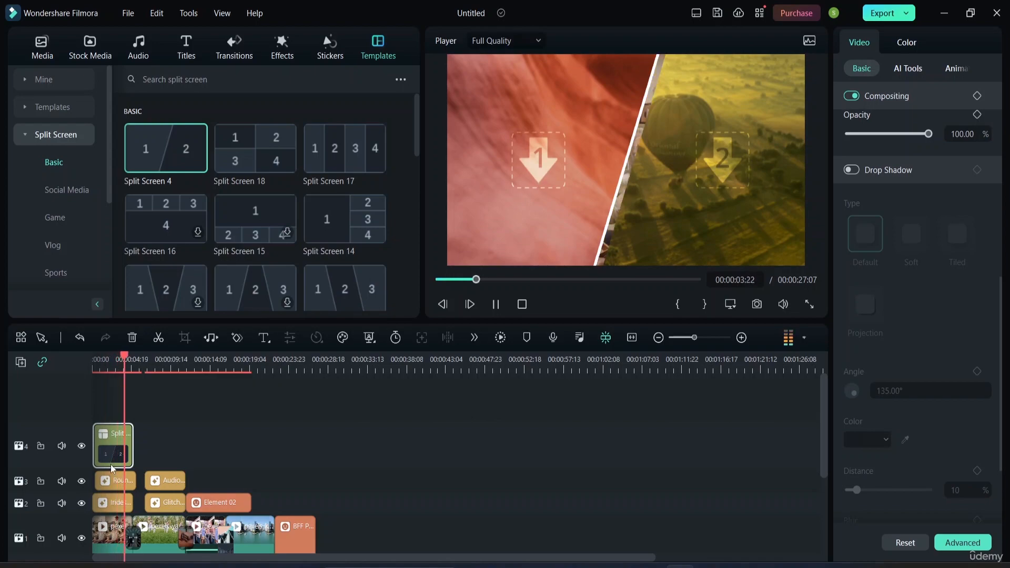
key(space)
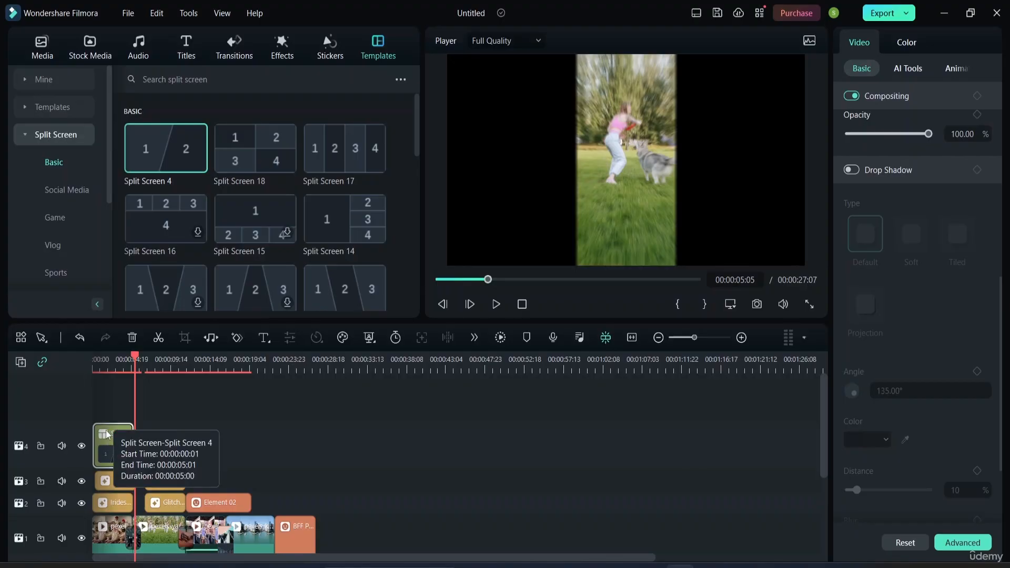
click(133, 342)
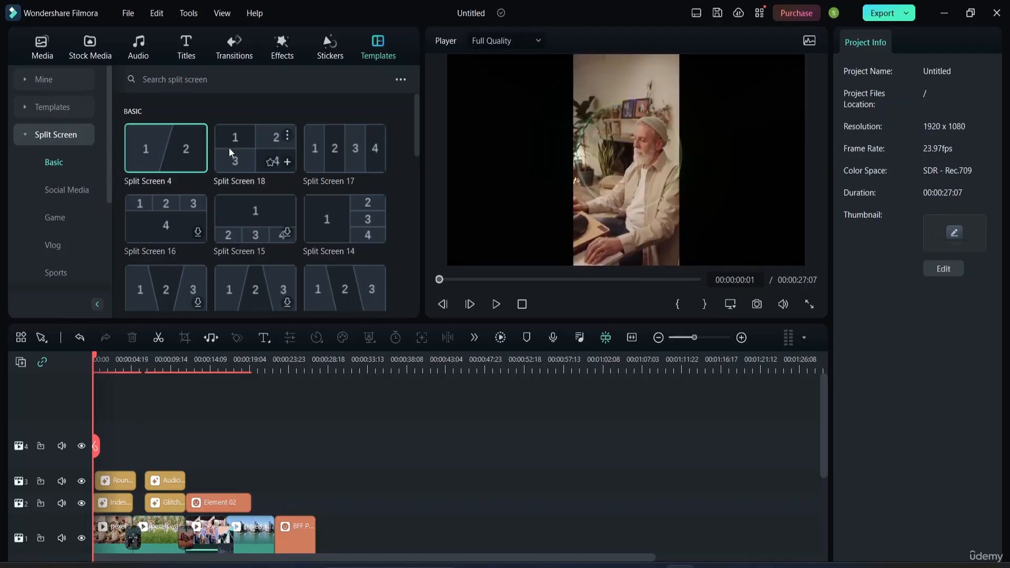
Place the four-column Split Screen 17 layout on track 4 at 00:00:00:09
drag(161, 157, 168, 187)
drag(317, 156, 99, 452)
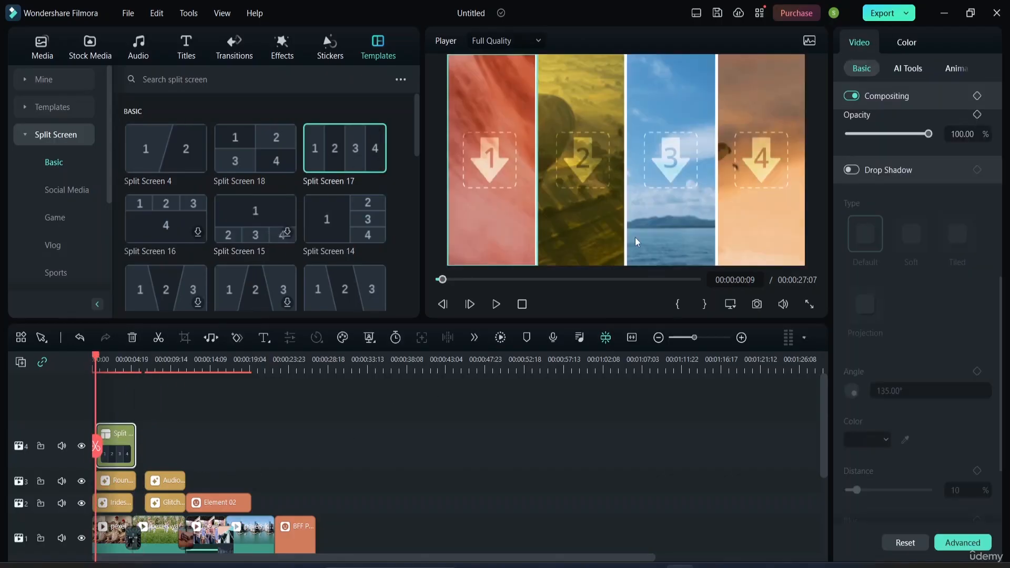
Scale the image in section 1 of Split Screen 17 slightly below its original size and open the advanced split screen editor
click(494, 164)
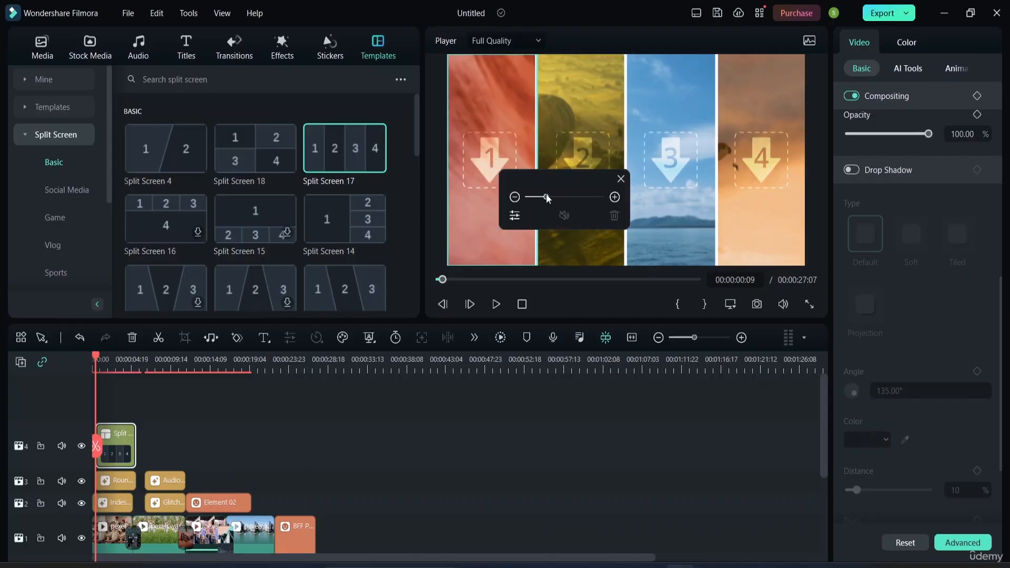
mouse_move(545, 197)
mouse_down()
mouse_move(576, 198)
mouse_move(548, 198)
mouse_up()
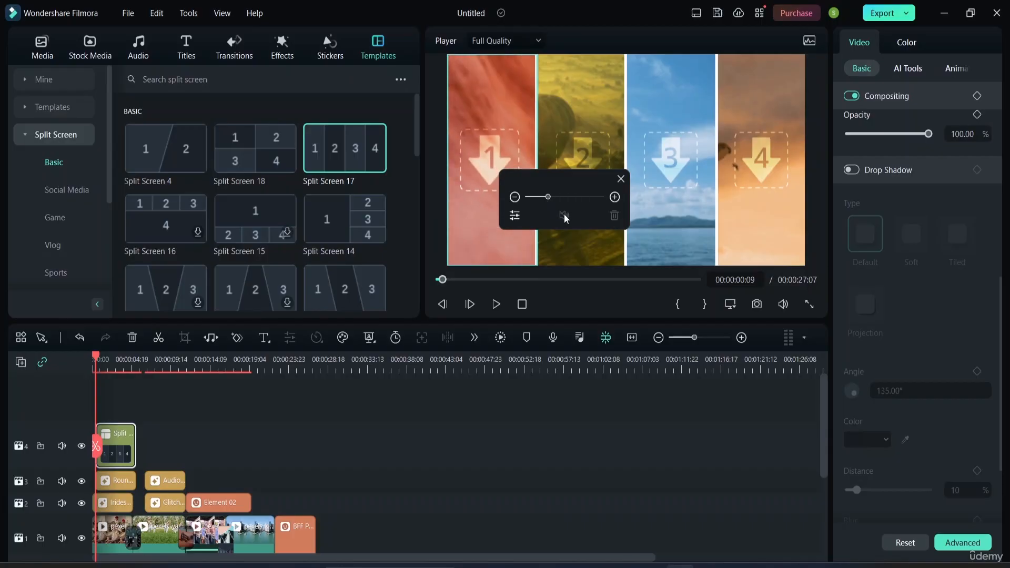
click(616, 197)
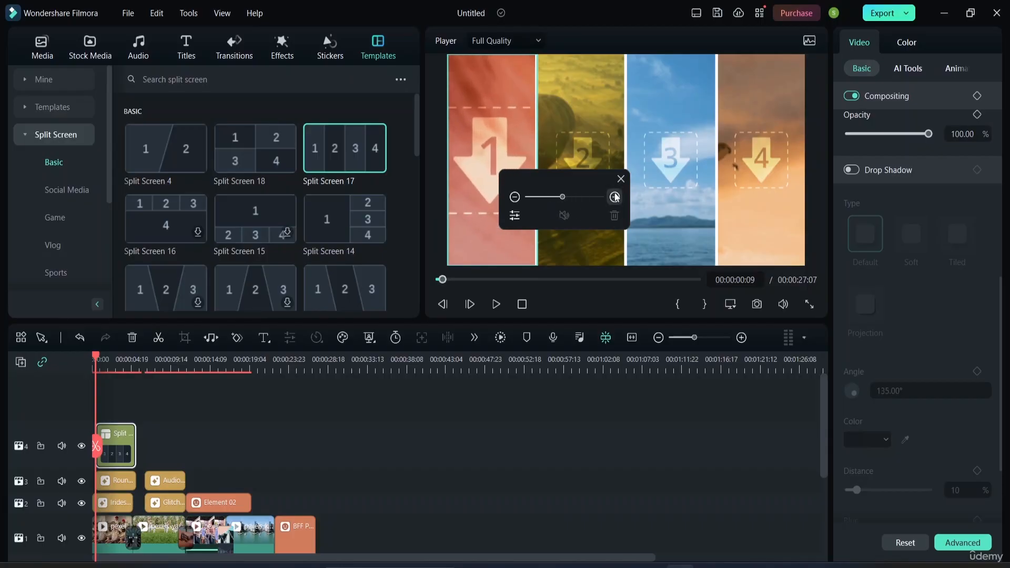
click(514, 197)
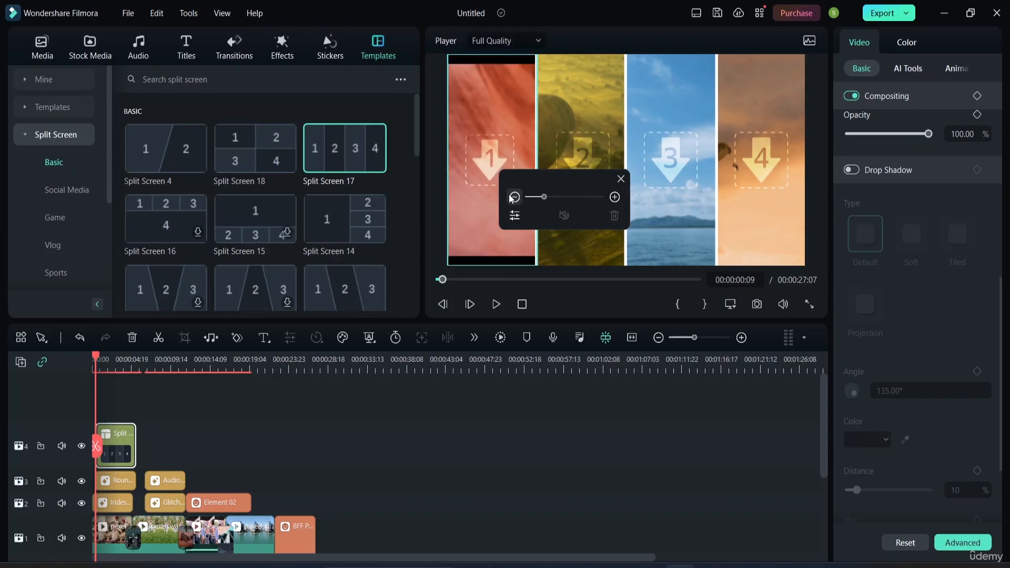
click(515, 215)
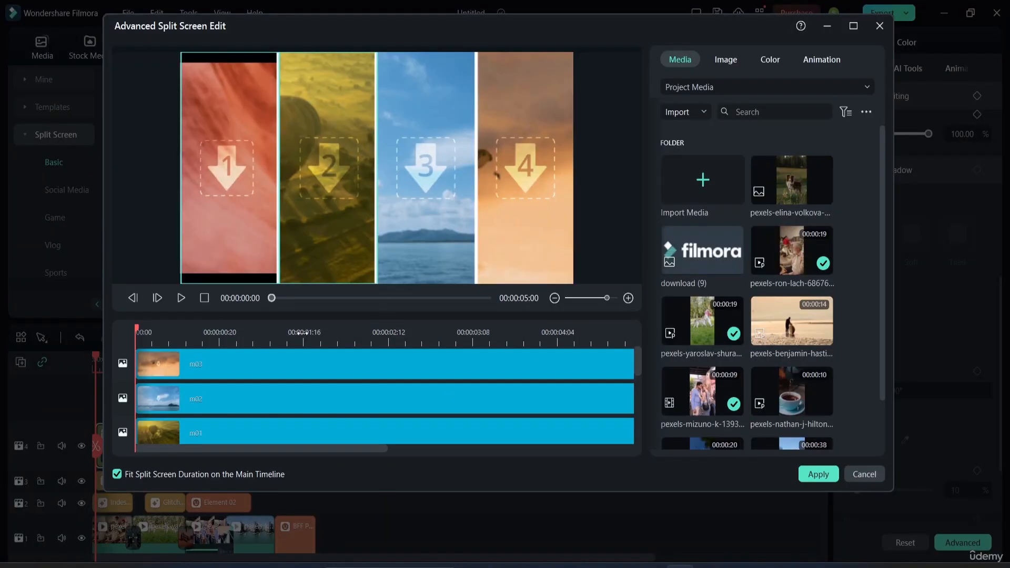
Fill section 1 with the dog photo and section 2 with the download (9) logo, scaled down to fit its column
scroll(794, 273, down, 1)
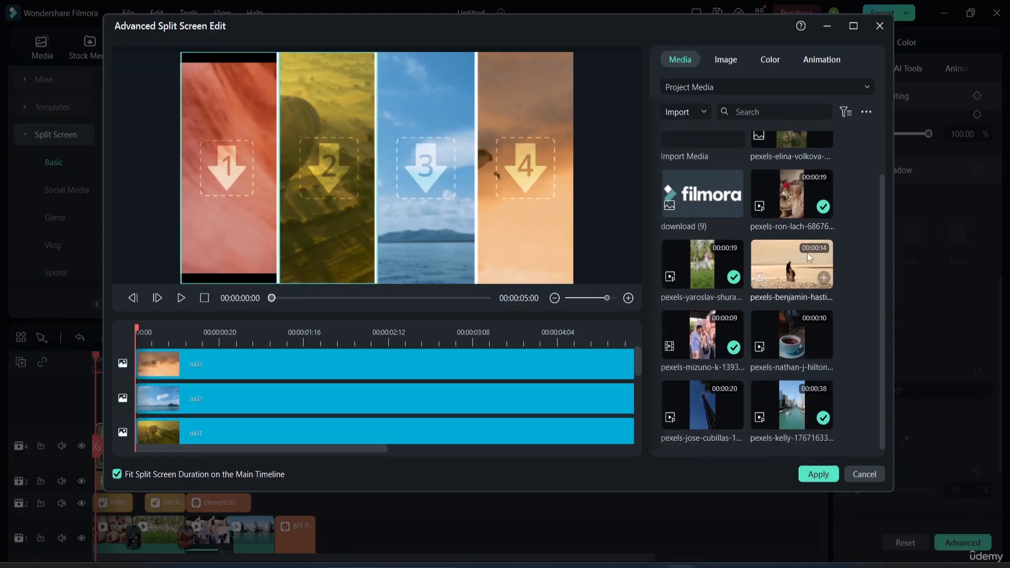
scroll(794, 252, up, 1)
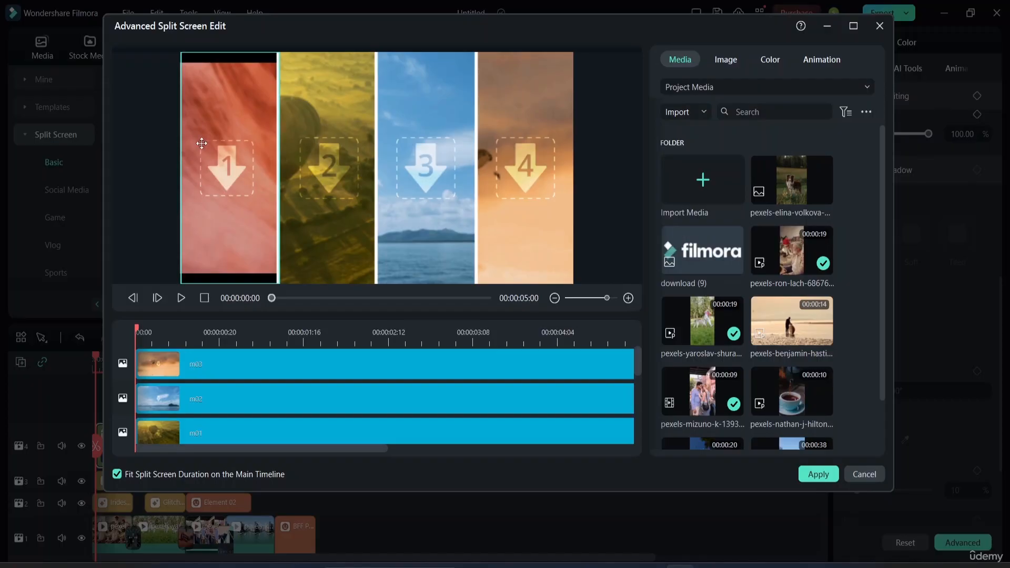
click(799, 245)
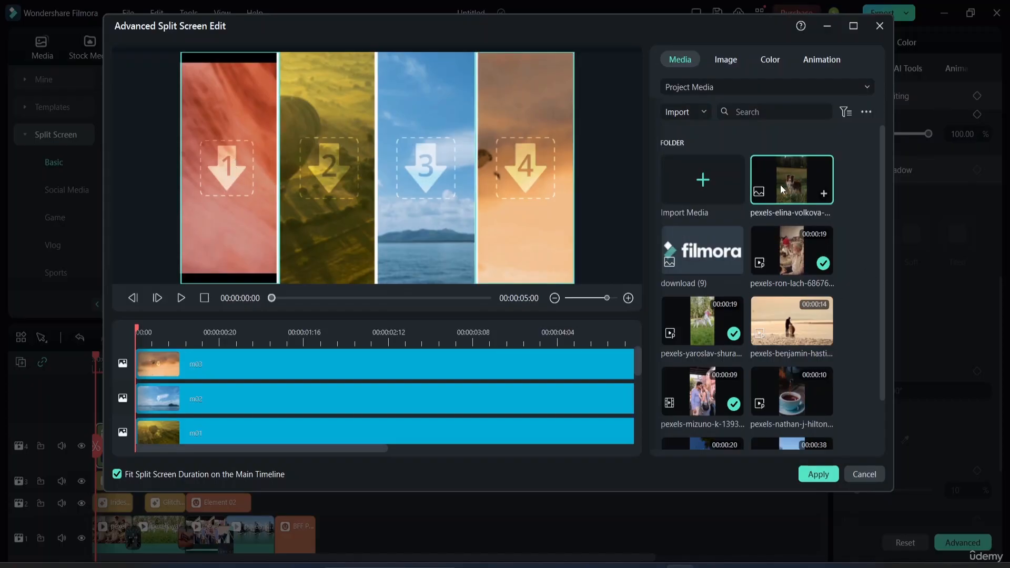
drag(823, 200, 213, 169)
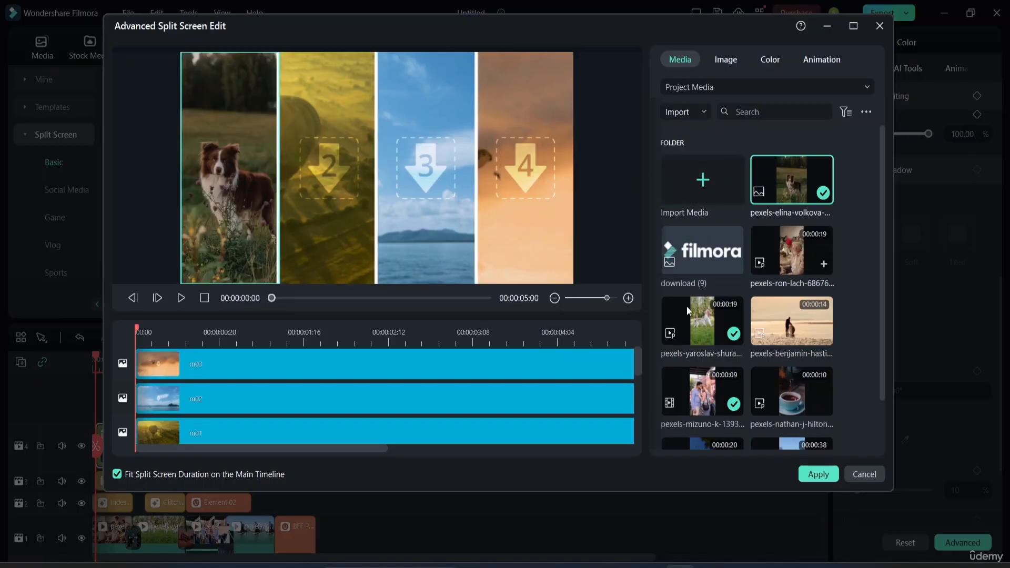
drag(702, 248, 307, 175)
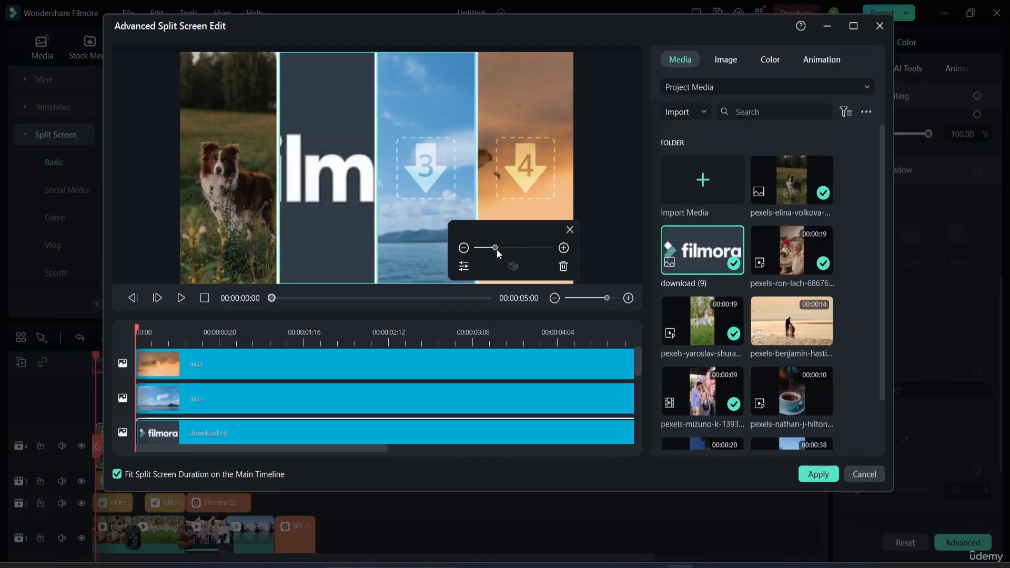
mouse_move(496, 248)
mouse_down()
mouse_move(516, 248)
mouse_move(482, 242)
mouse_up()
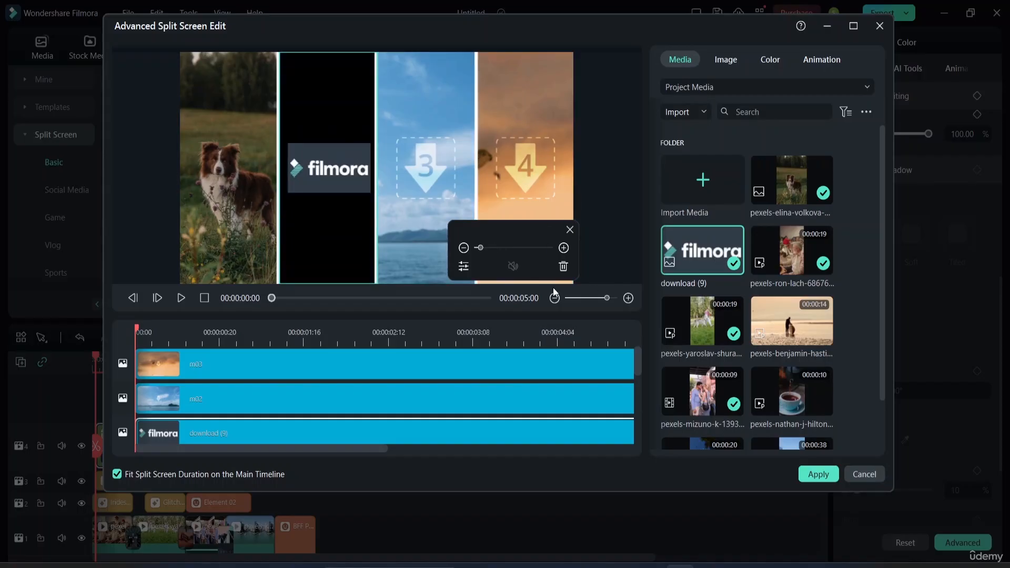
Fill section 3 with the 20-second tower ride video and scale it slightly below its original size
scroll(759, 285, down, 2)
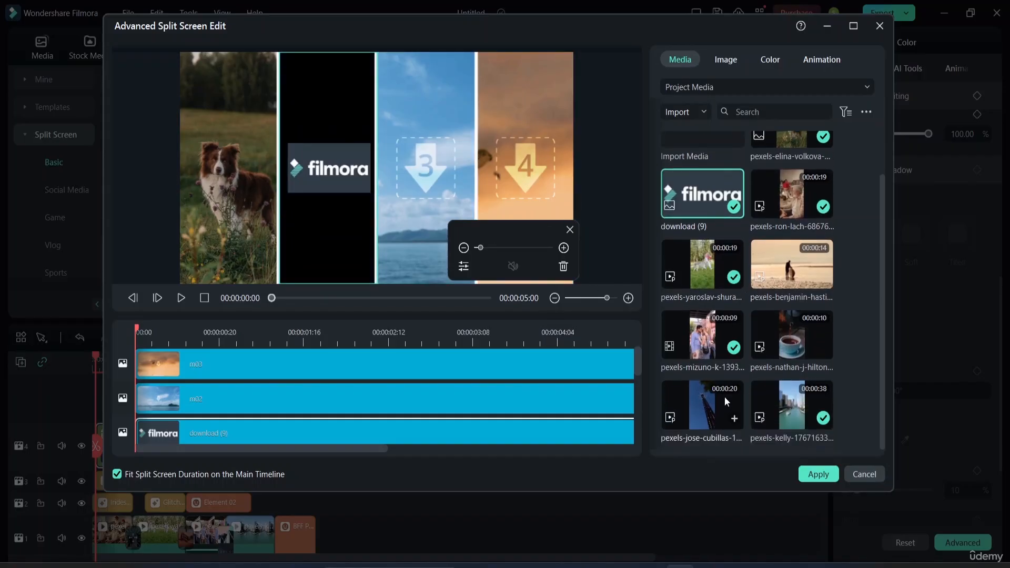
drag(718, 405, 430, 178)
click(444, 194)
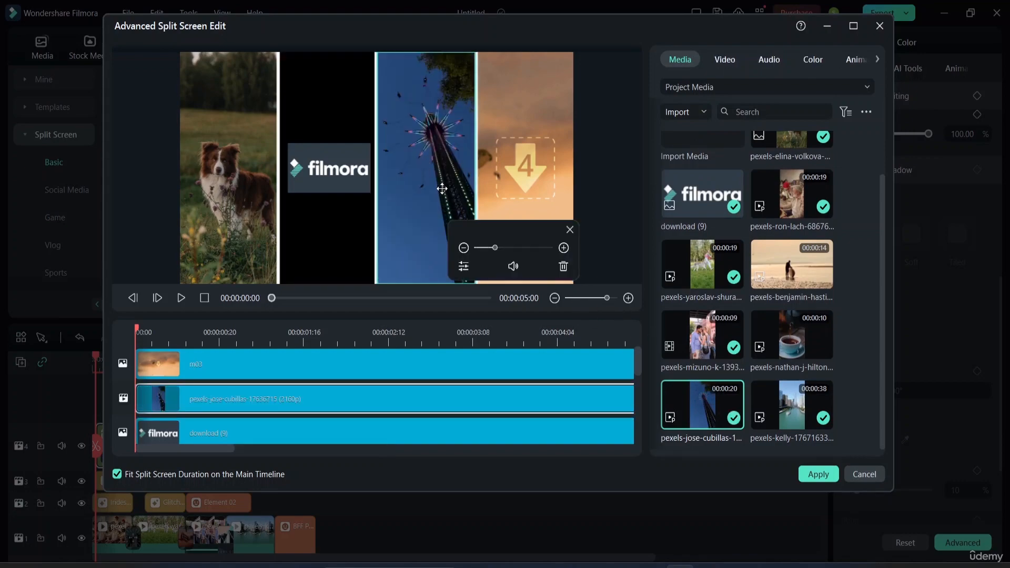
click(484, 248)
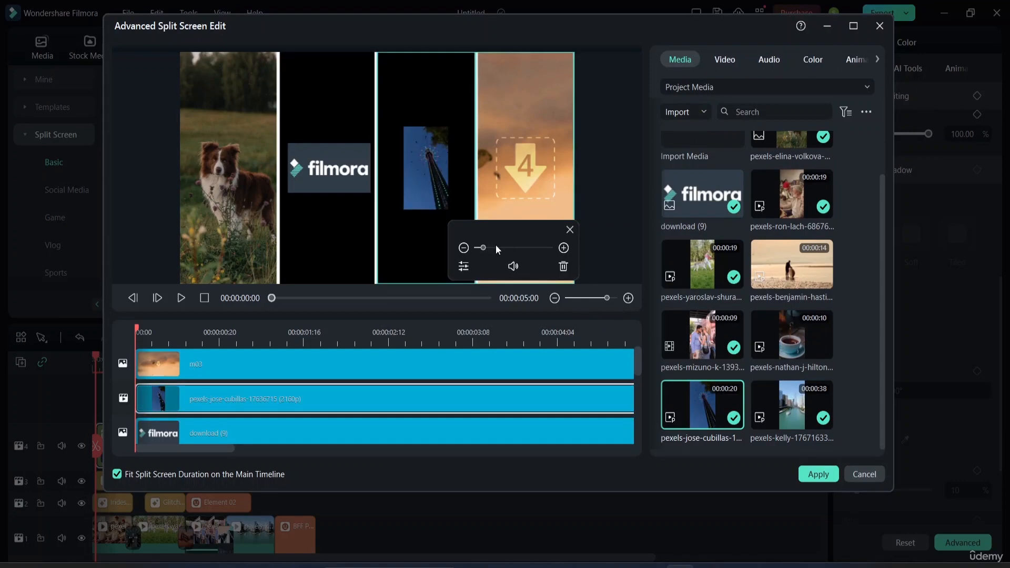
click(494, 248)
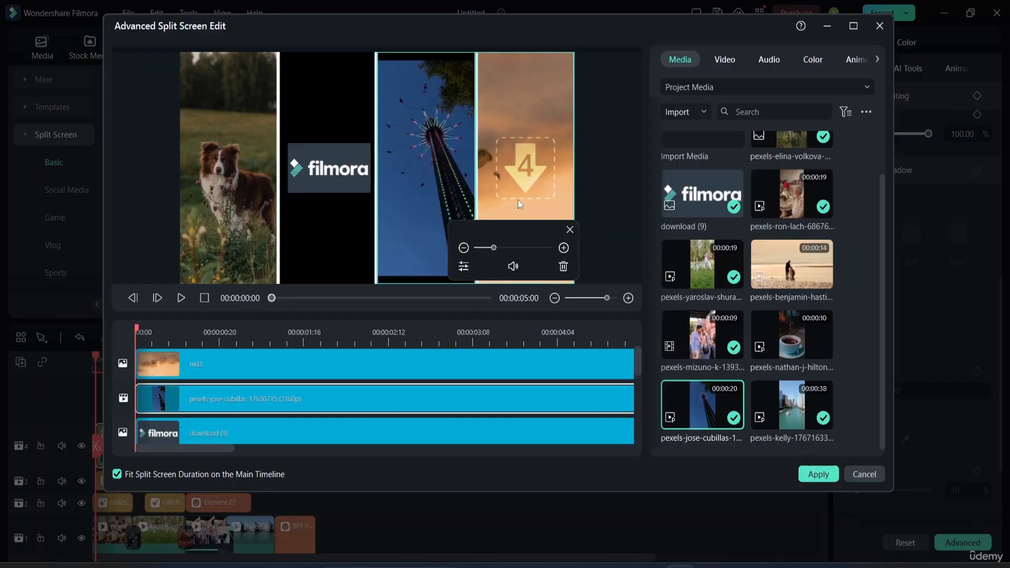
Fill section 4 with the 10-second teacup video and scale it down to leave margins around it in its column
click(529, 166)
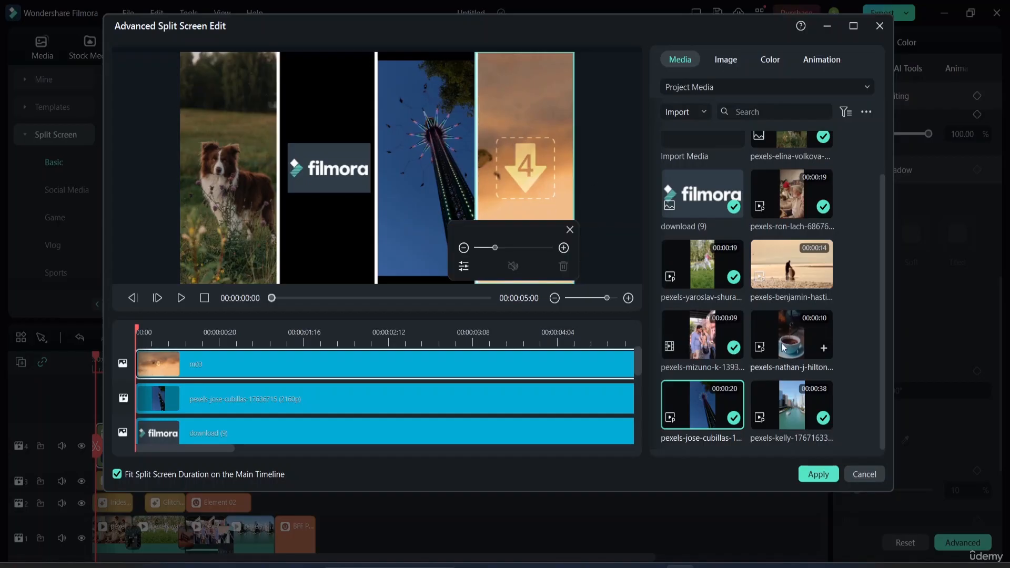
drag(792, 339, 526, 179)
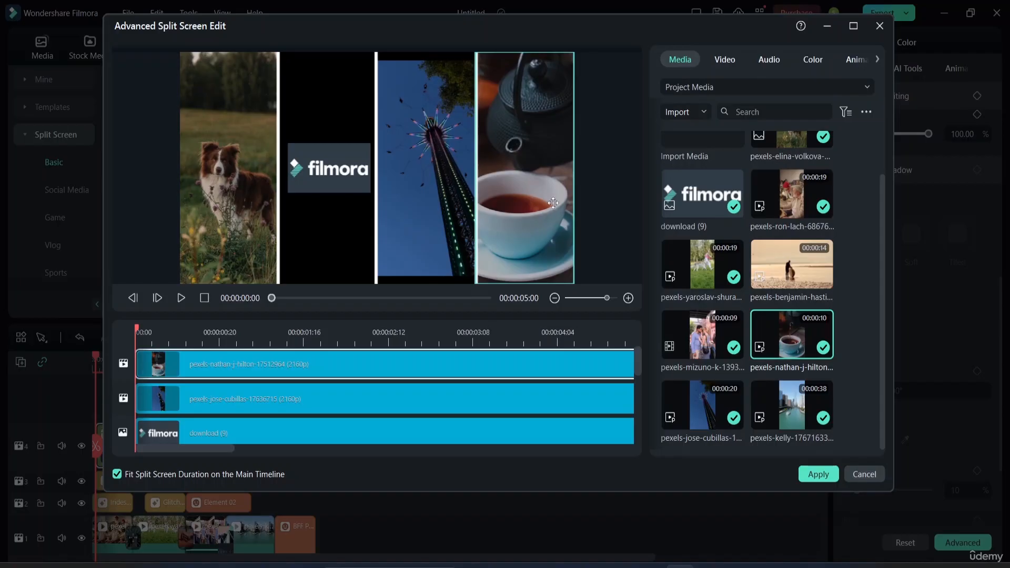
mouse_move(539, 209)
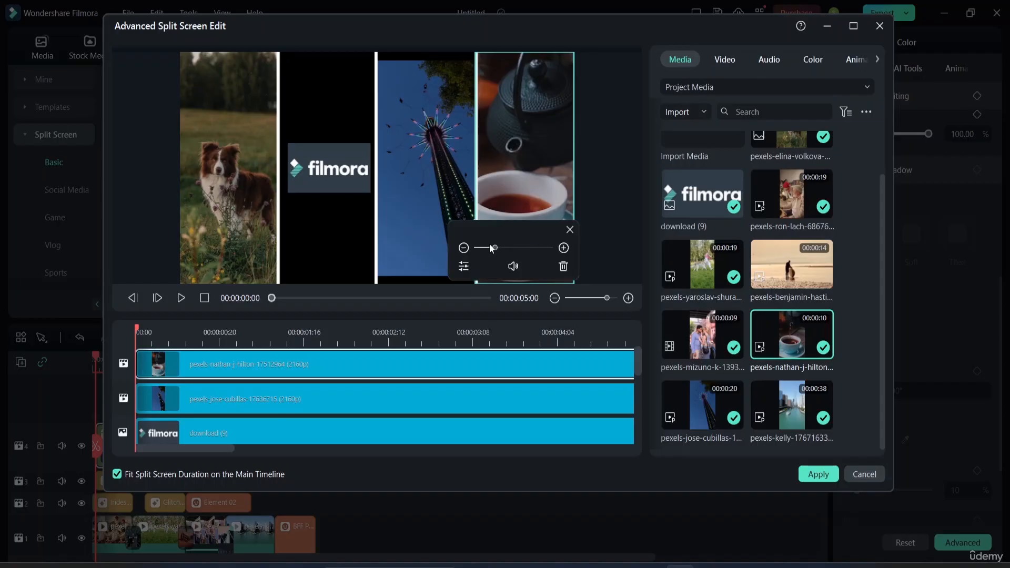
drag(491, 247, 488, 247)
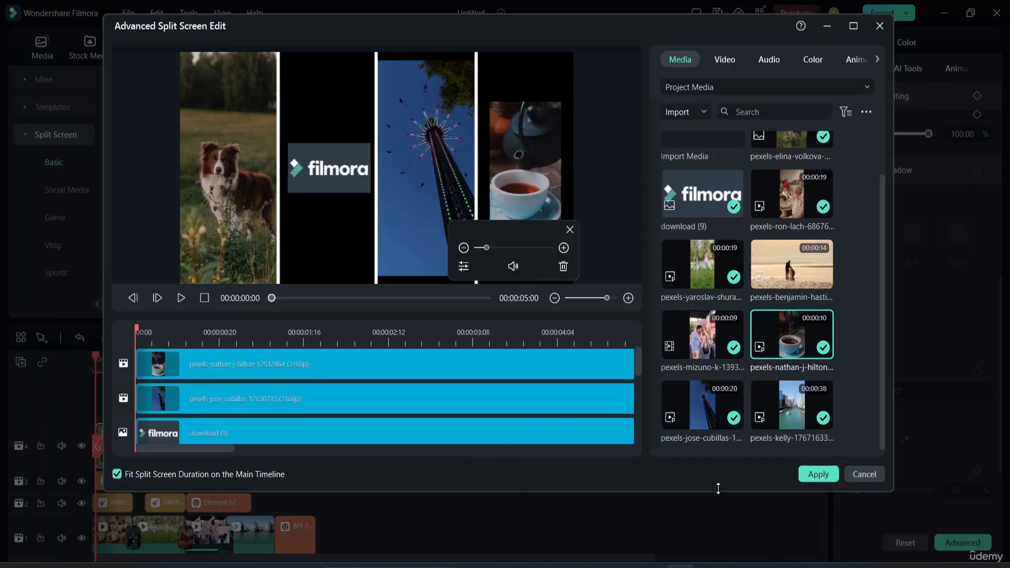
Apply the advanced split screen edits and play the timeline to 00:00:14:00
click(817, 474)
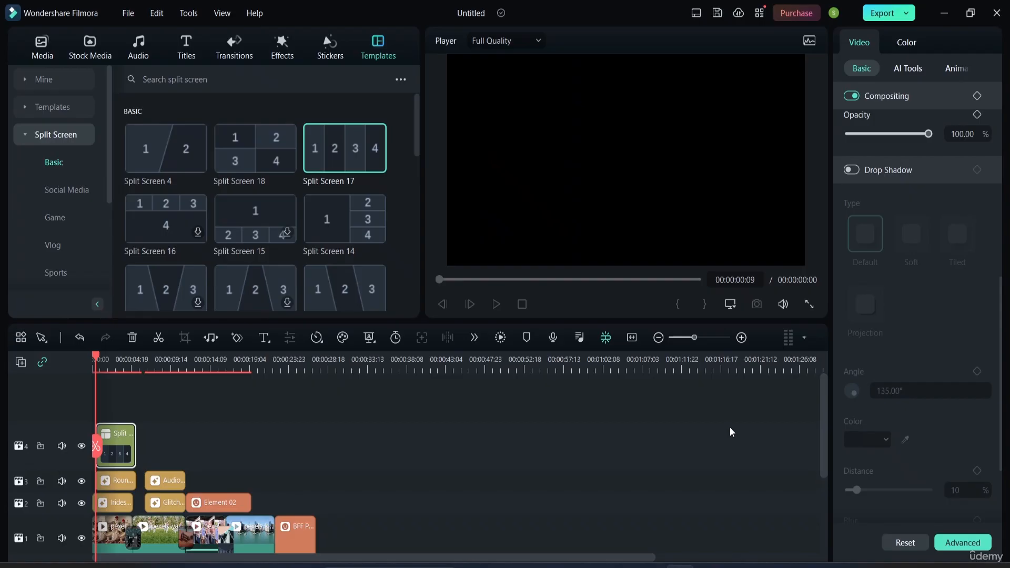
key(space)
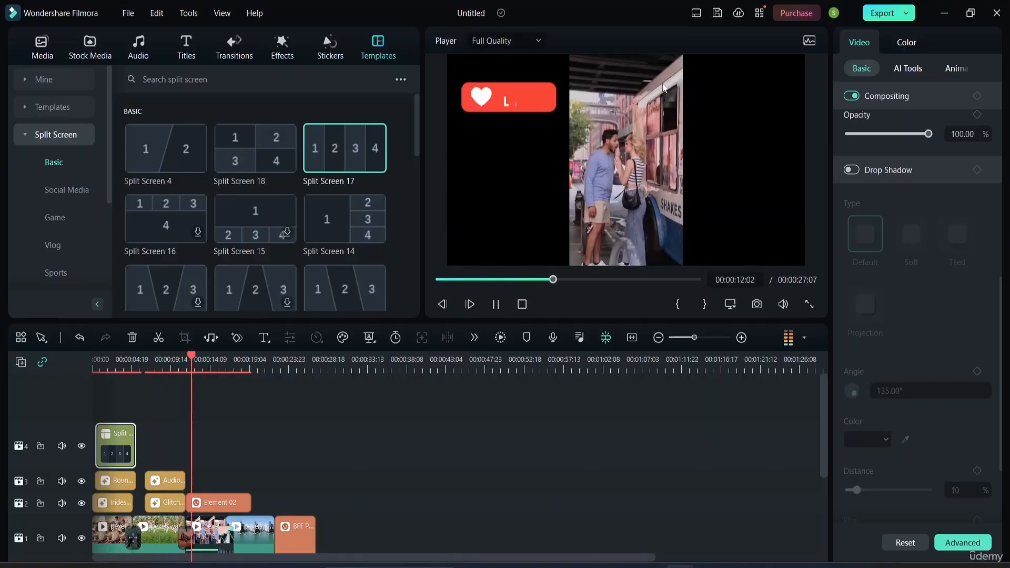
click(496, 303)
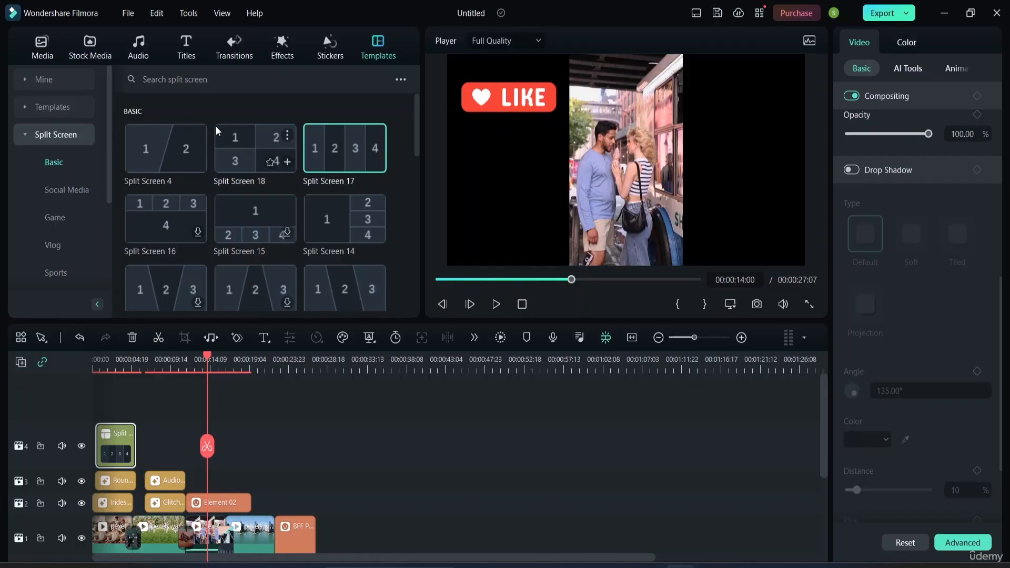
Browse the Basic, Social Media, Game and Sports split screen layouts
scroll(297, 203, down, 3)
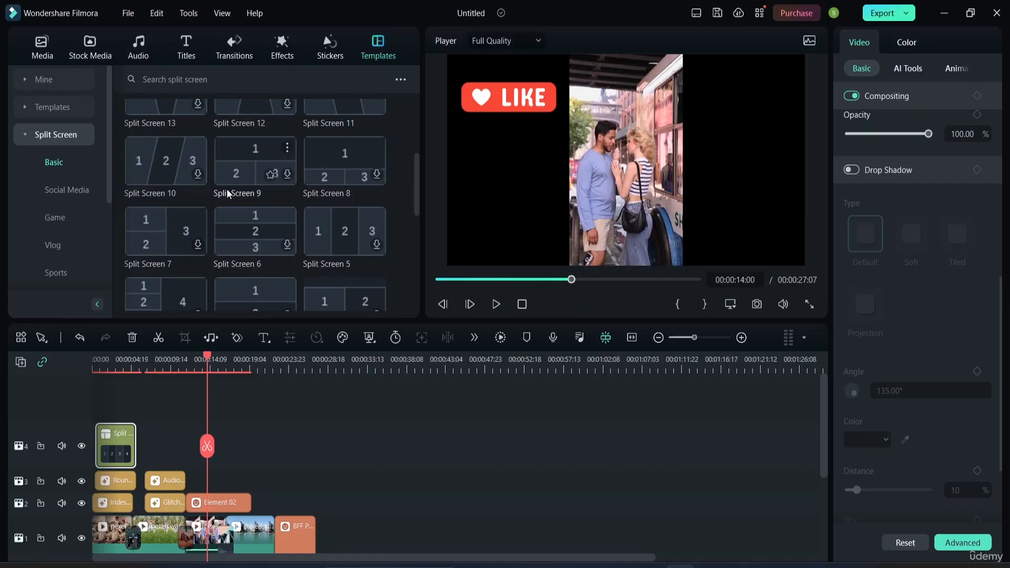
scroll(179, 247, down, 3)
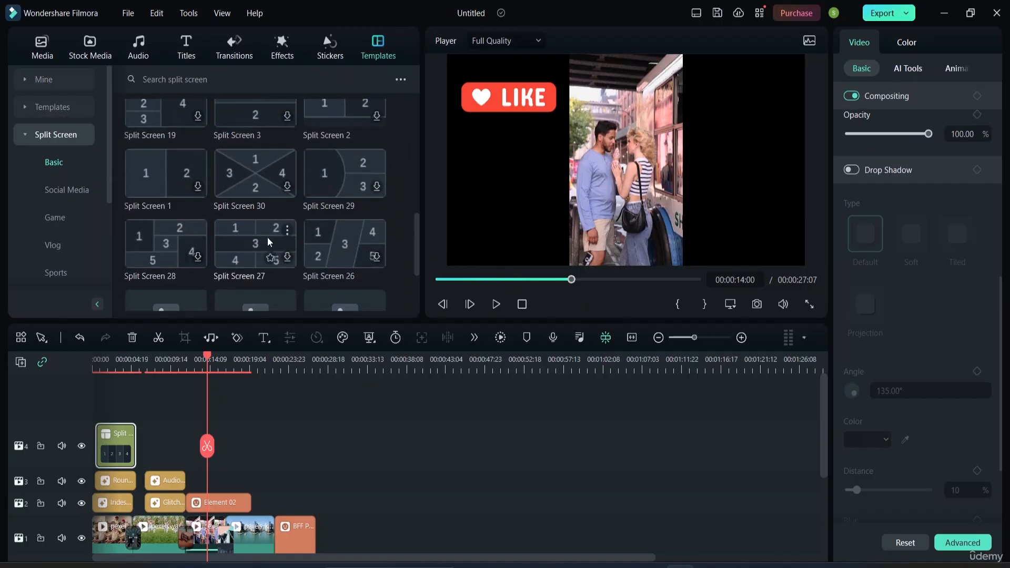
scroll(274, 249, down, 2)
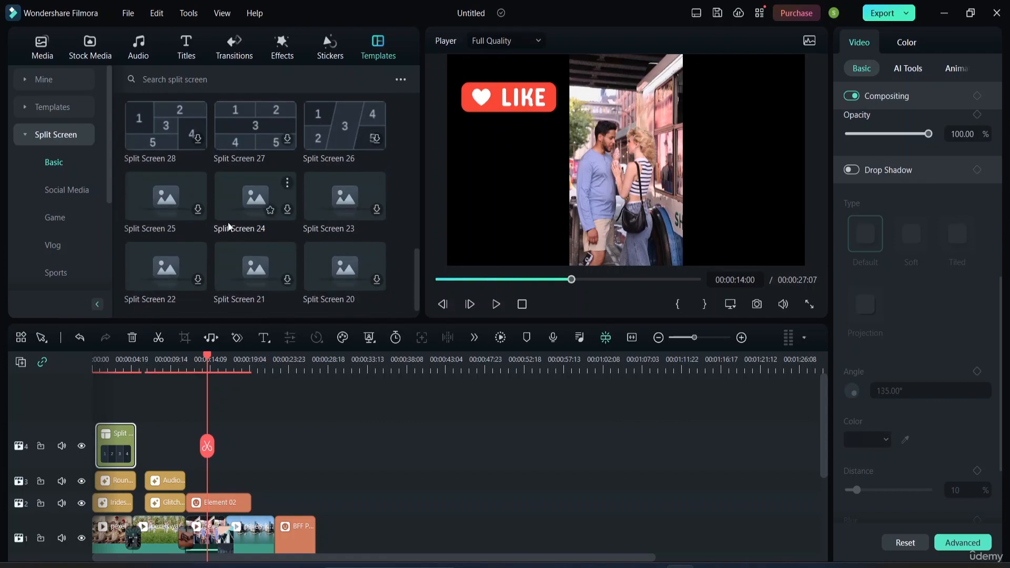
click(62, 188)
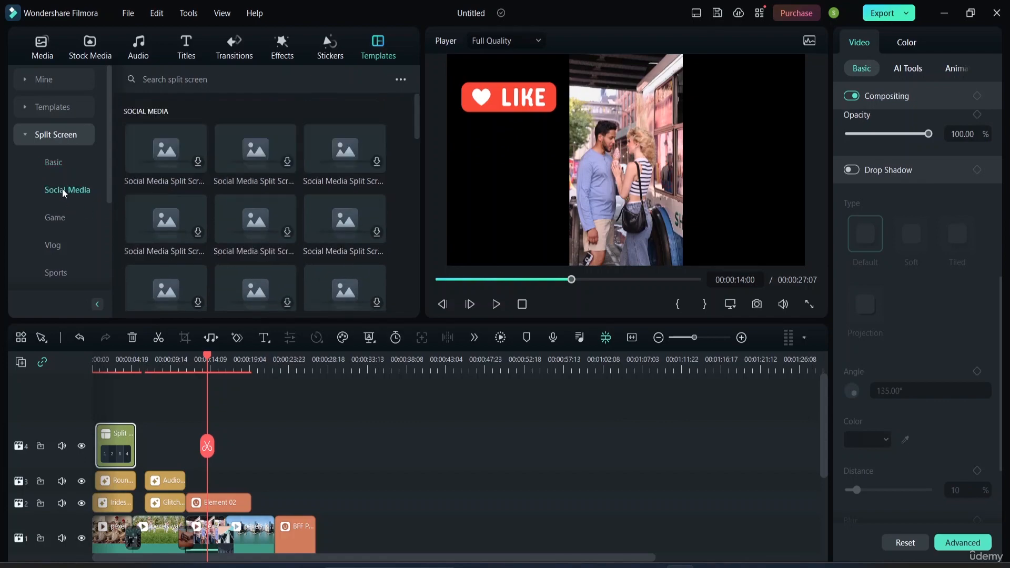
scroll(180, 204, down, 2)
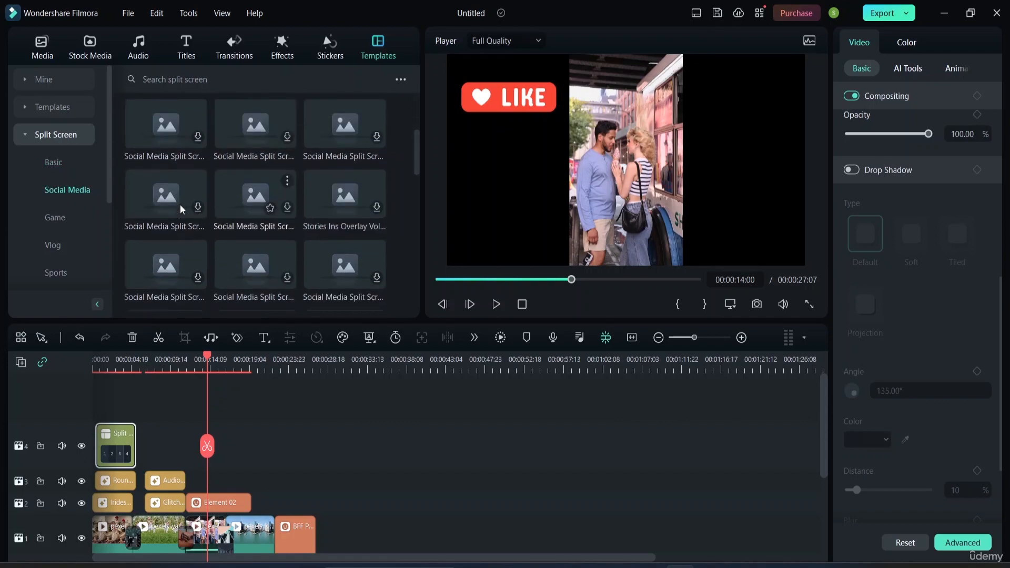
scroll(246, 190, up, 3)
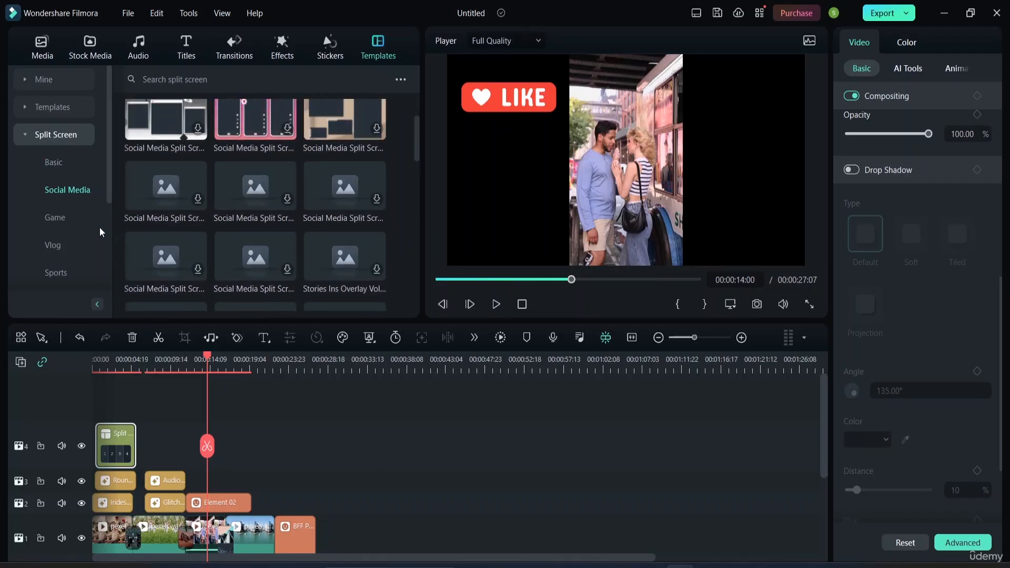
click(51, 219)
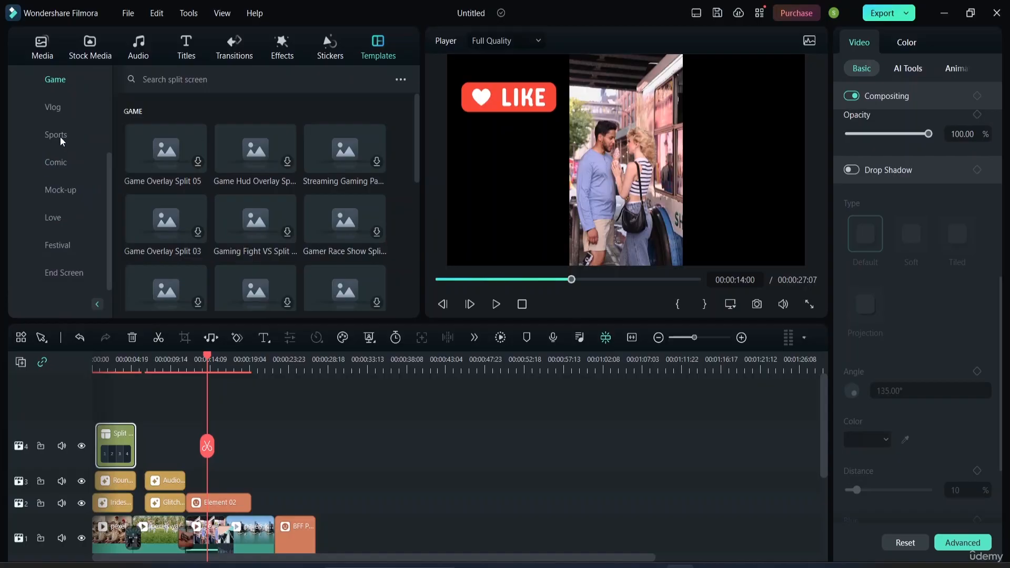
click(60, 136)
scroll(218, 181, down, 1)
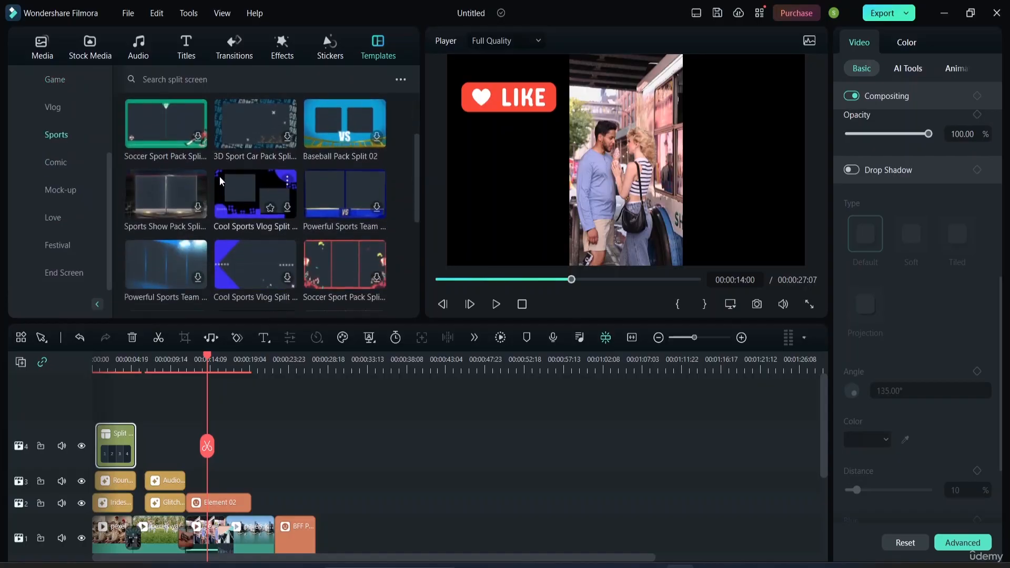
scroll(220, 176, down, 3)
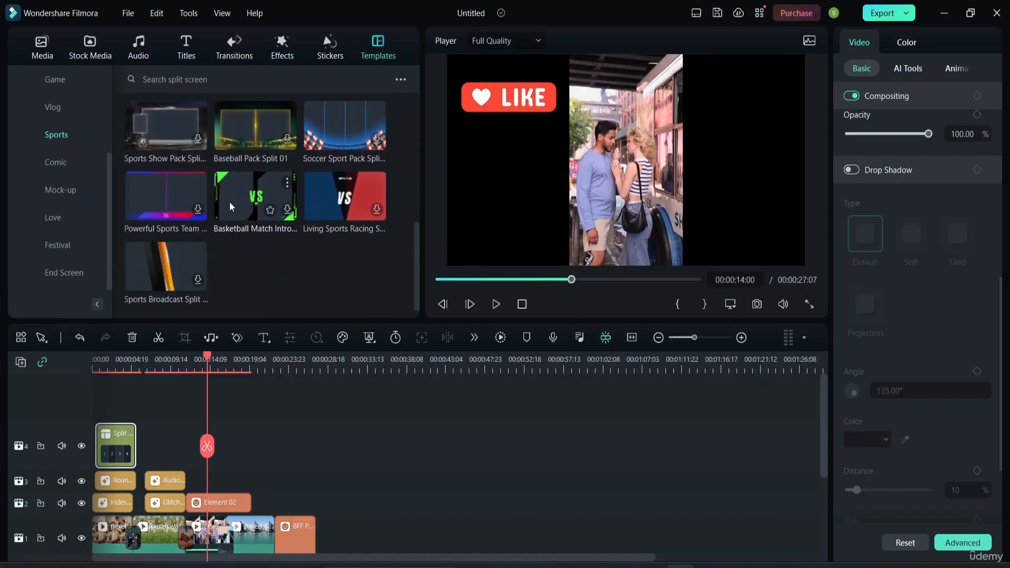
scroll(295, 209, up, 5)
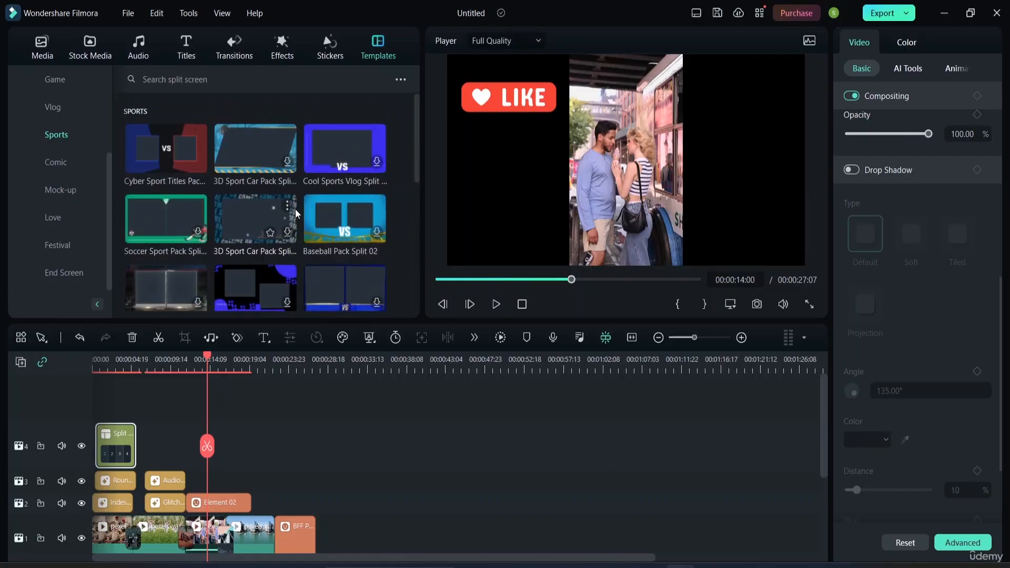
Look through the Stock Media, Audio, Titles and Transitions libraries and preview the downloaded Warp Zoom 6, Box Turn 1 and Bar transitions
click(628, 245)
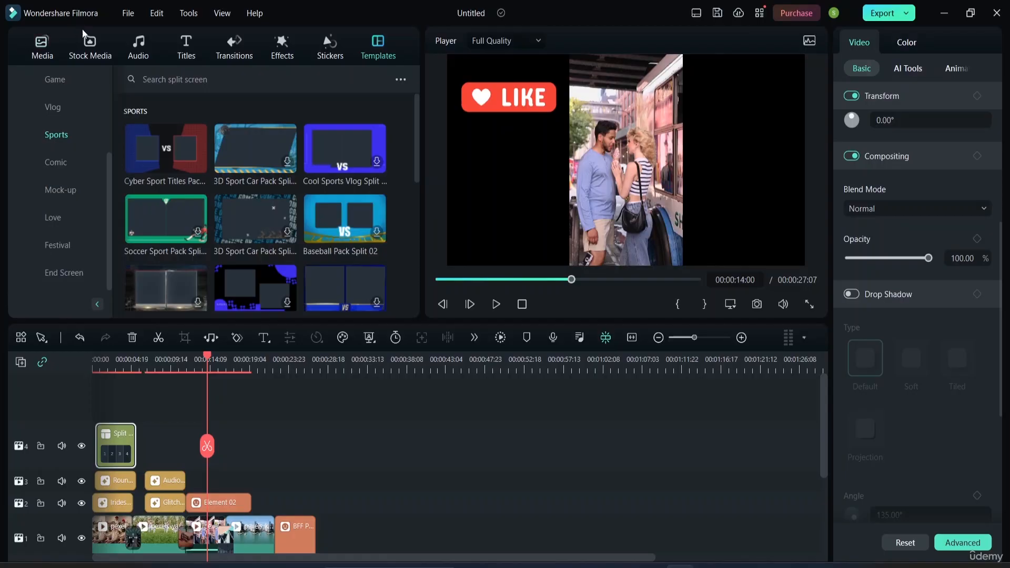
click(93, 53)
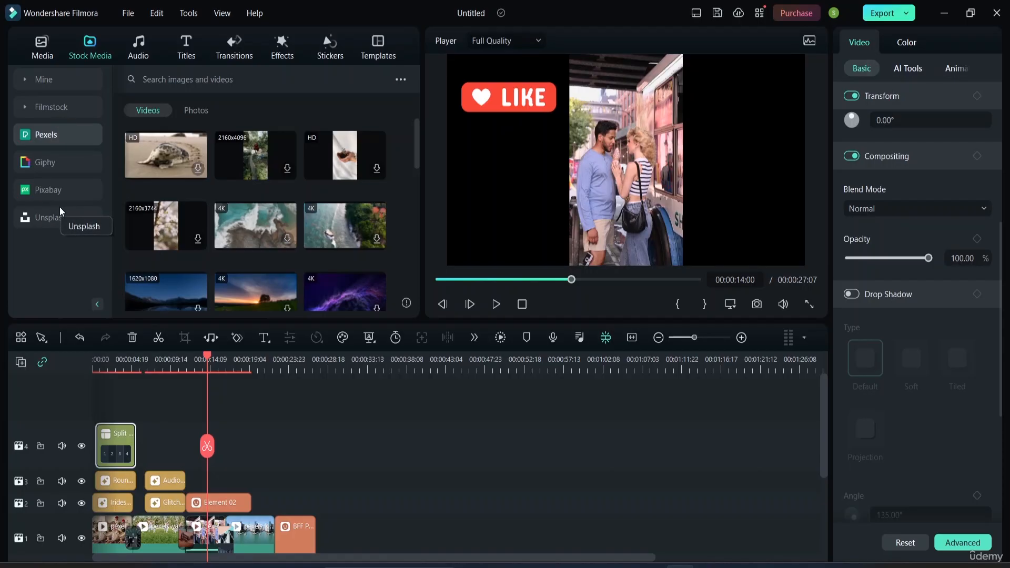
click(139, 47)
mouse_move(161, 157)
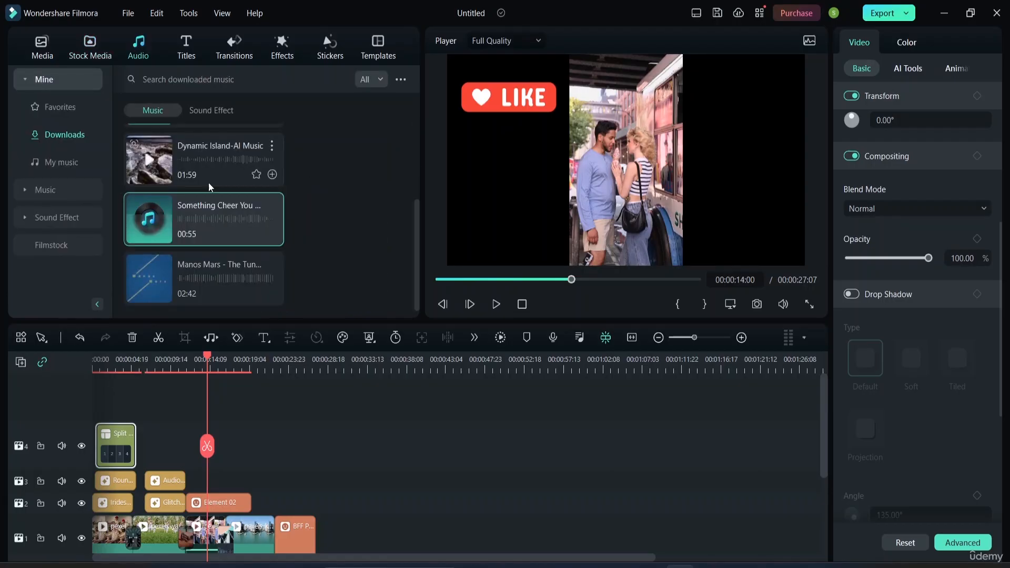
click(188, 51)
click(231, 52)
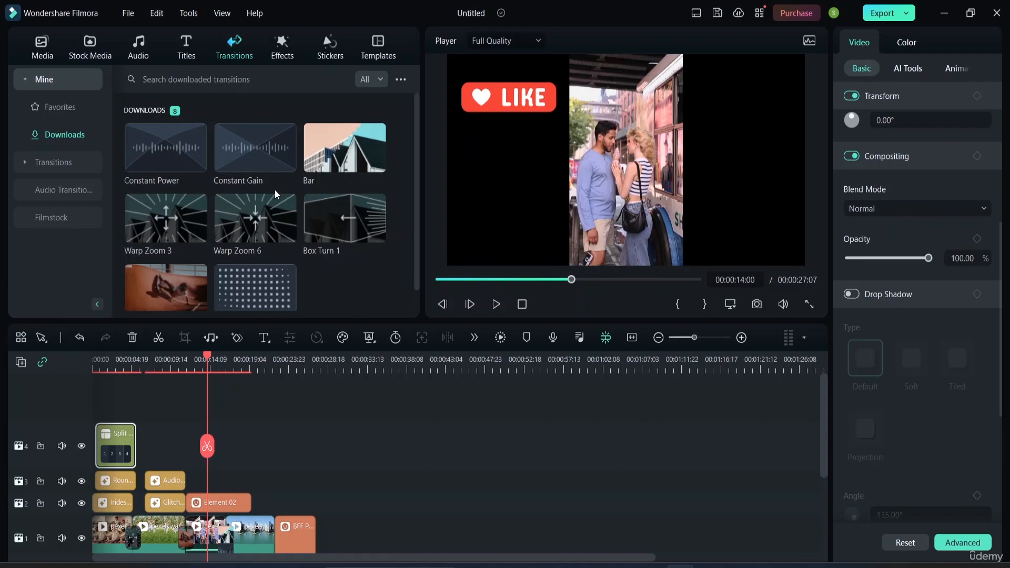
mouse_move(246, 211)
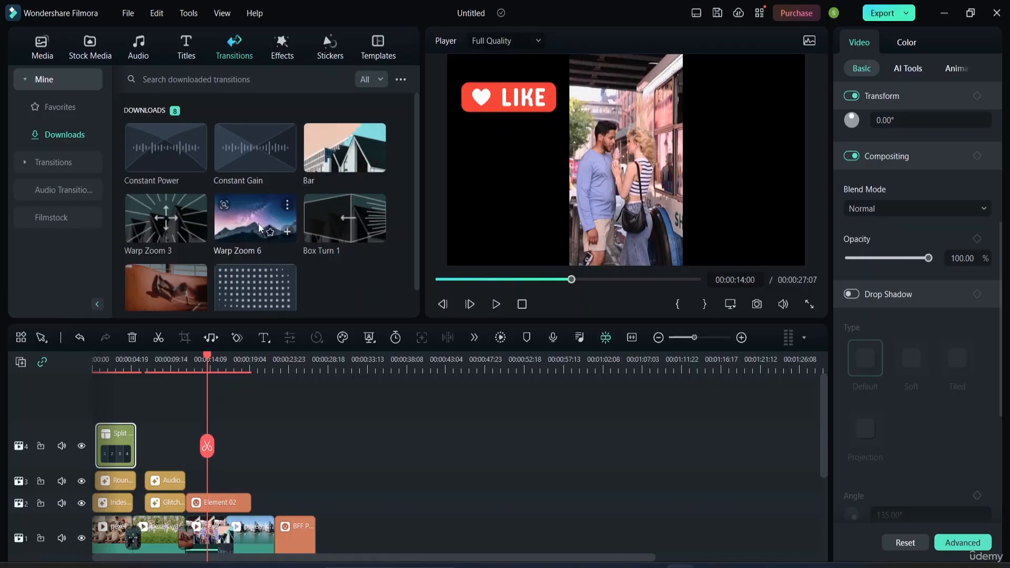
mouse_move(184, 152)
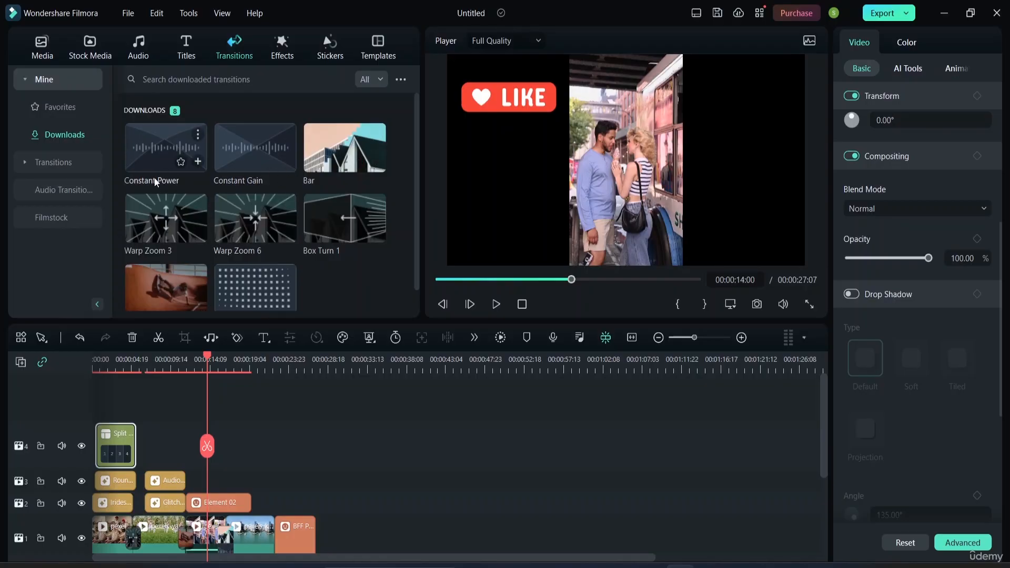
mouse_move(367, 233)
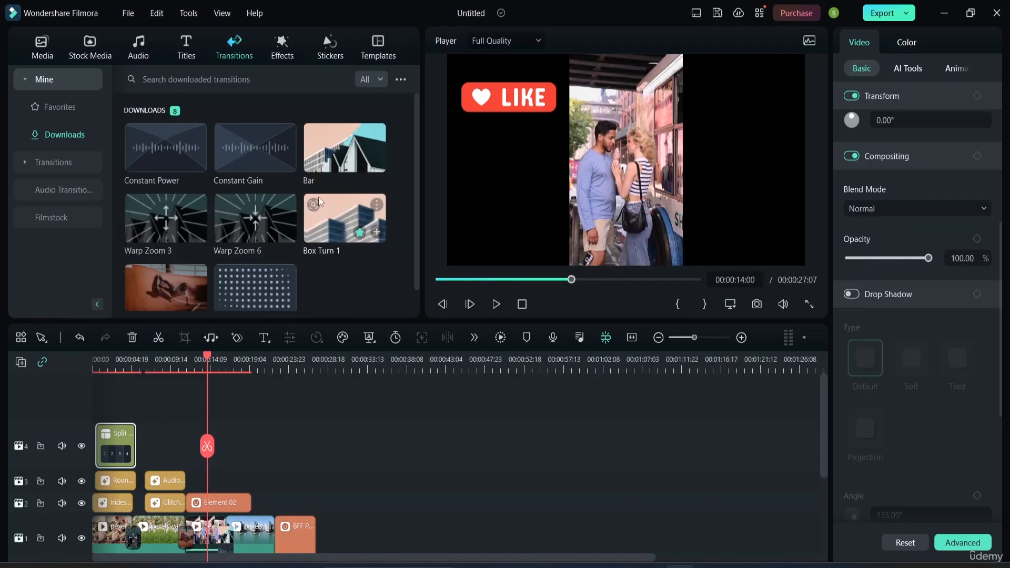
mouse_move(307, 179)
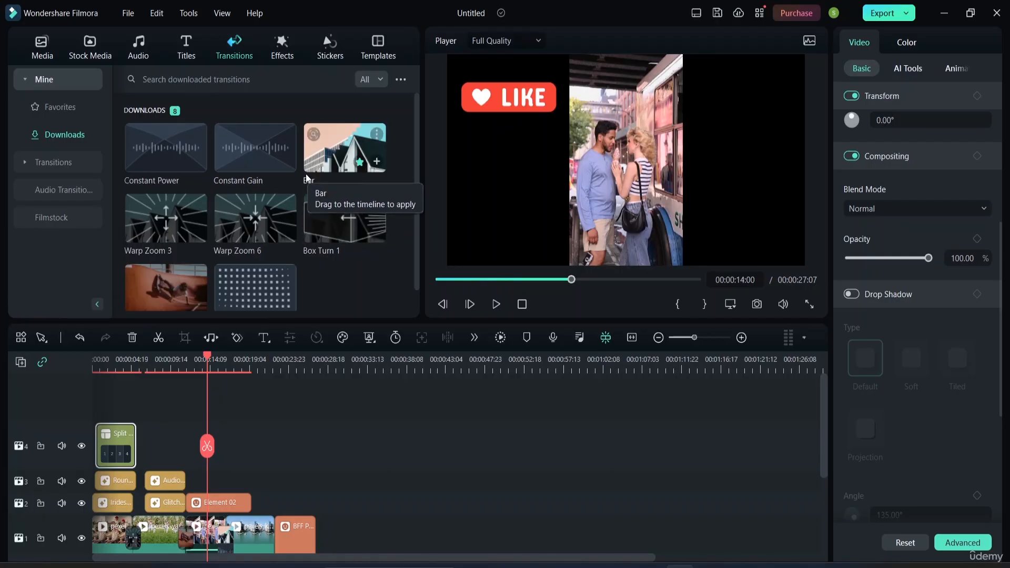